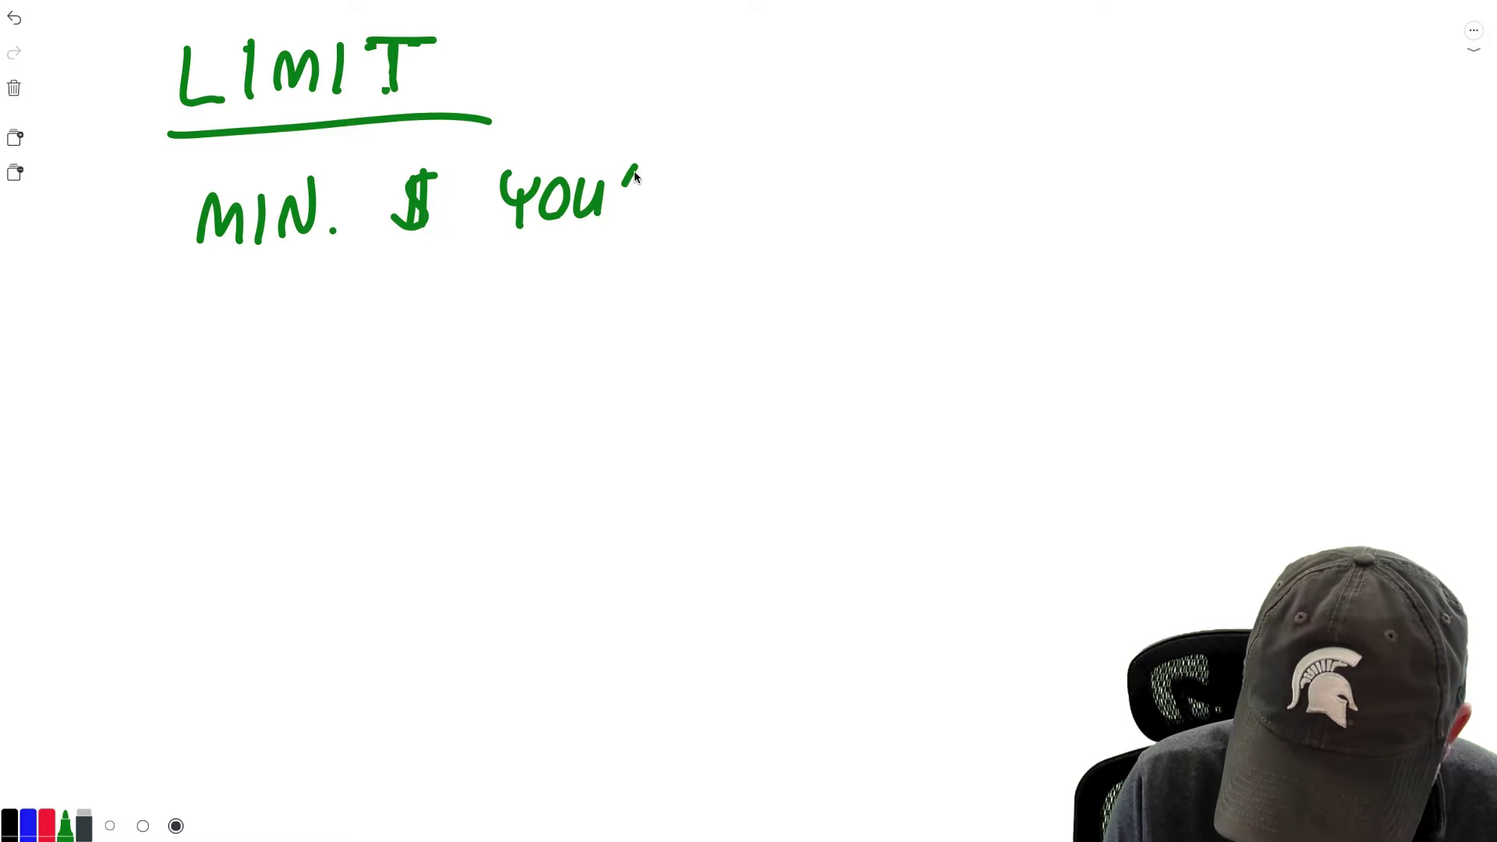
Complete the green handwritten definition under LIMIT so it reads "MIN. $ YOU'LL ACCEPT WHEN SELLING".
mouse_move(784, 211)
mouse_down()
mouse_move(814, 209)
mouse_move(810, 192)
mouse_up()
mouse_move(853, 172)
mouse_down()
mouse_move(852, 200)
mouse_move(936, 159)
mouse_up()
mouse_move(914, 178)
mouse_down()
mouse_move(965, 195)
mouse_move(968, 180)
mouse_up()
drag(1023, 153, 1019, 173)
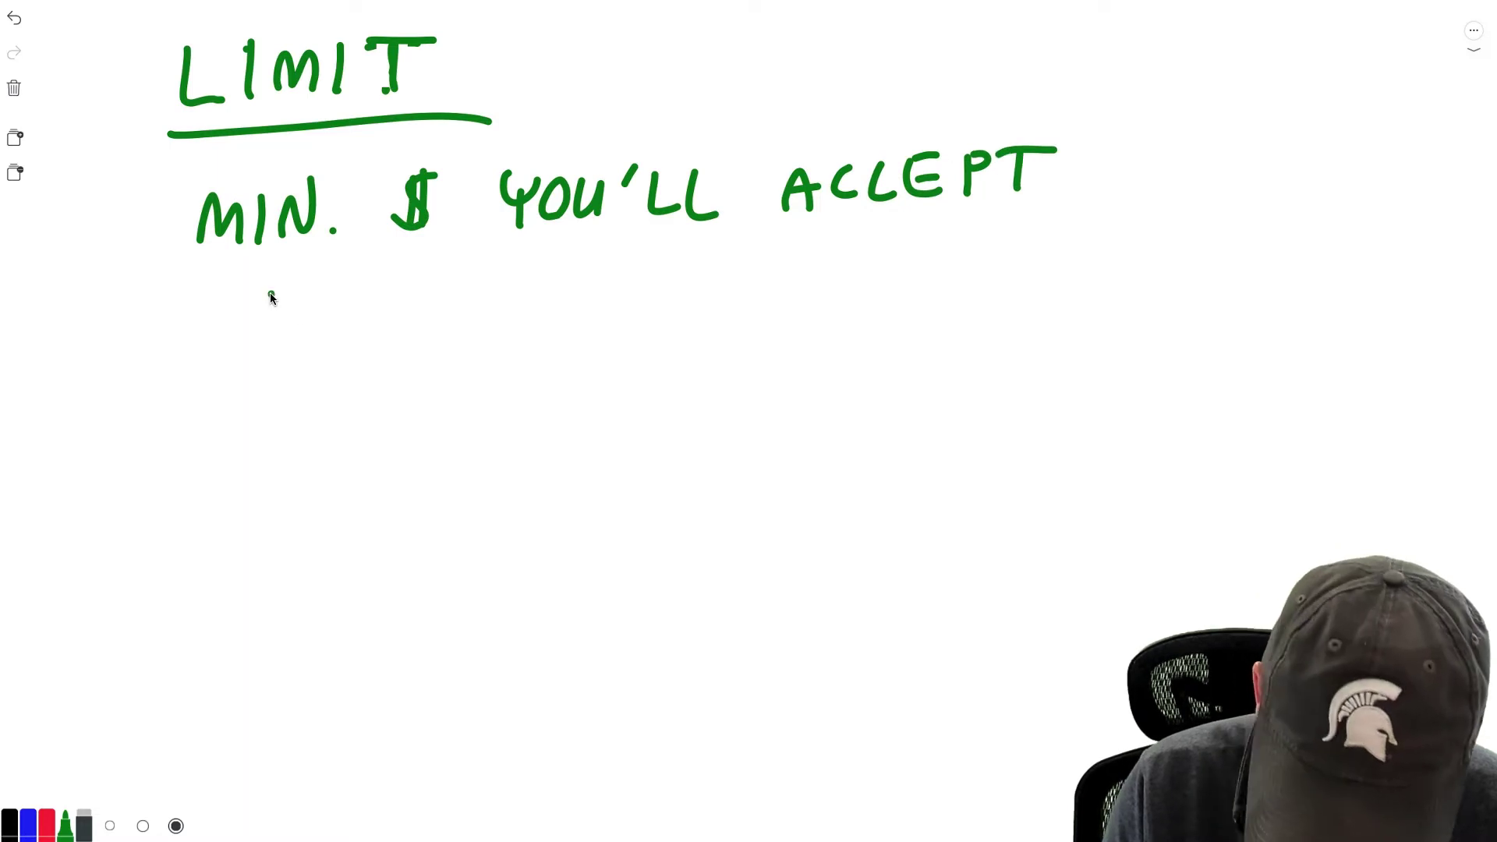
drag(271, 295, 310, 304)
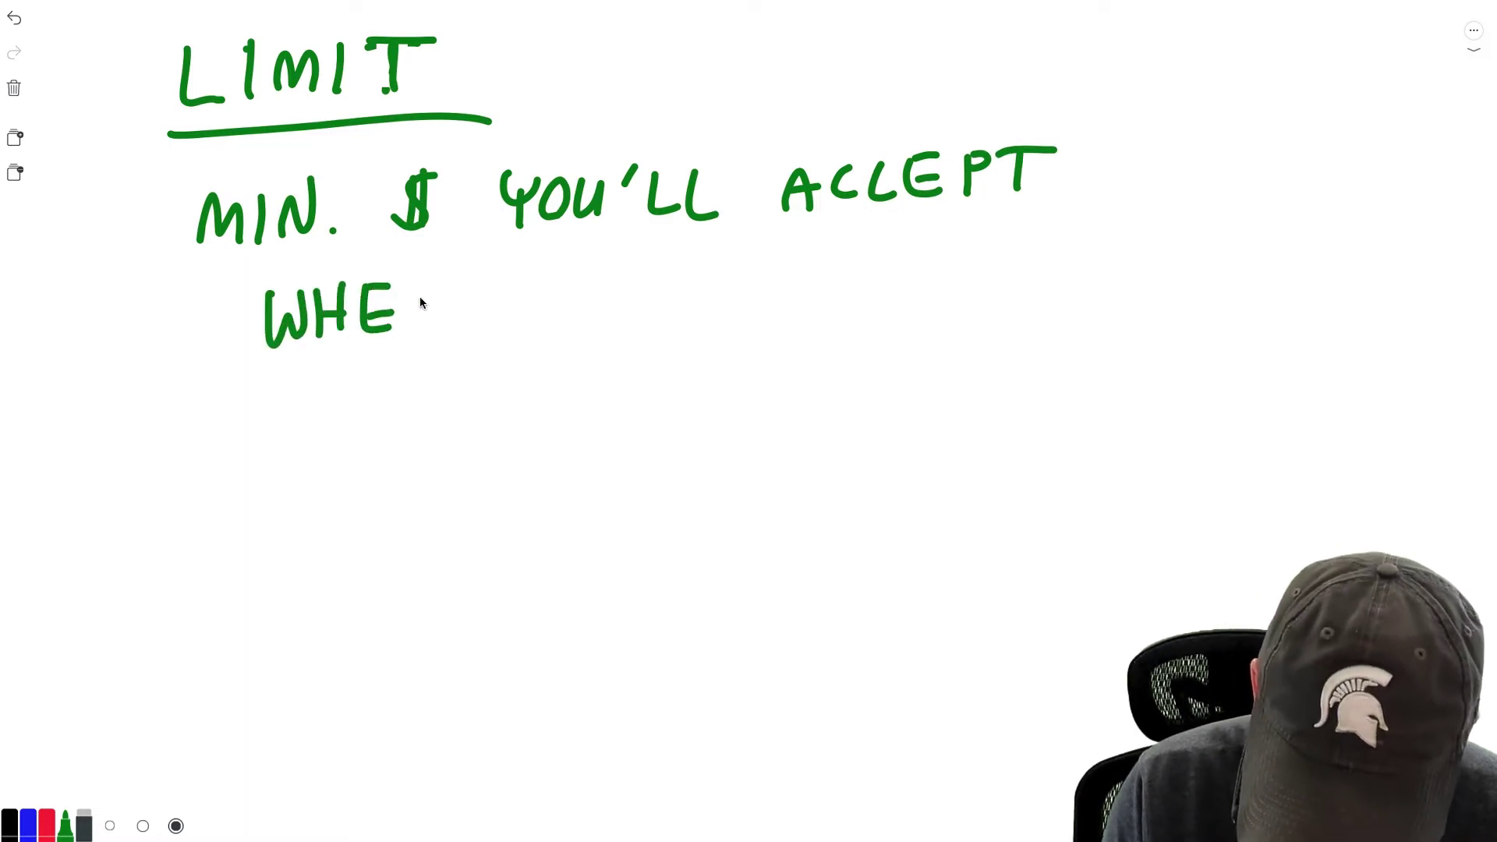
drag(520, 276, 531, 275)
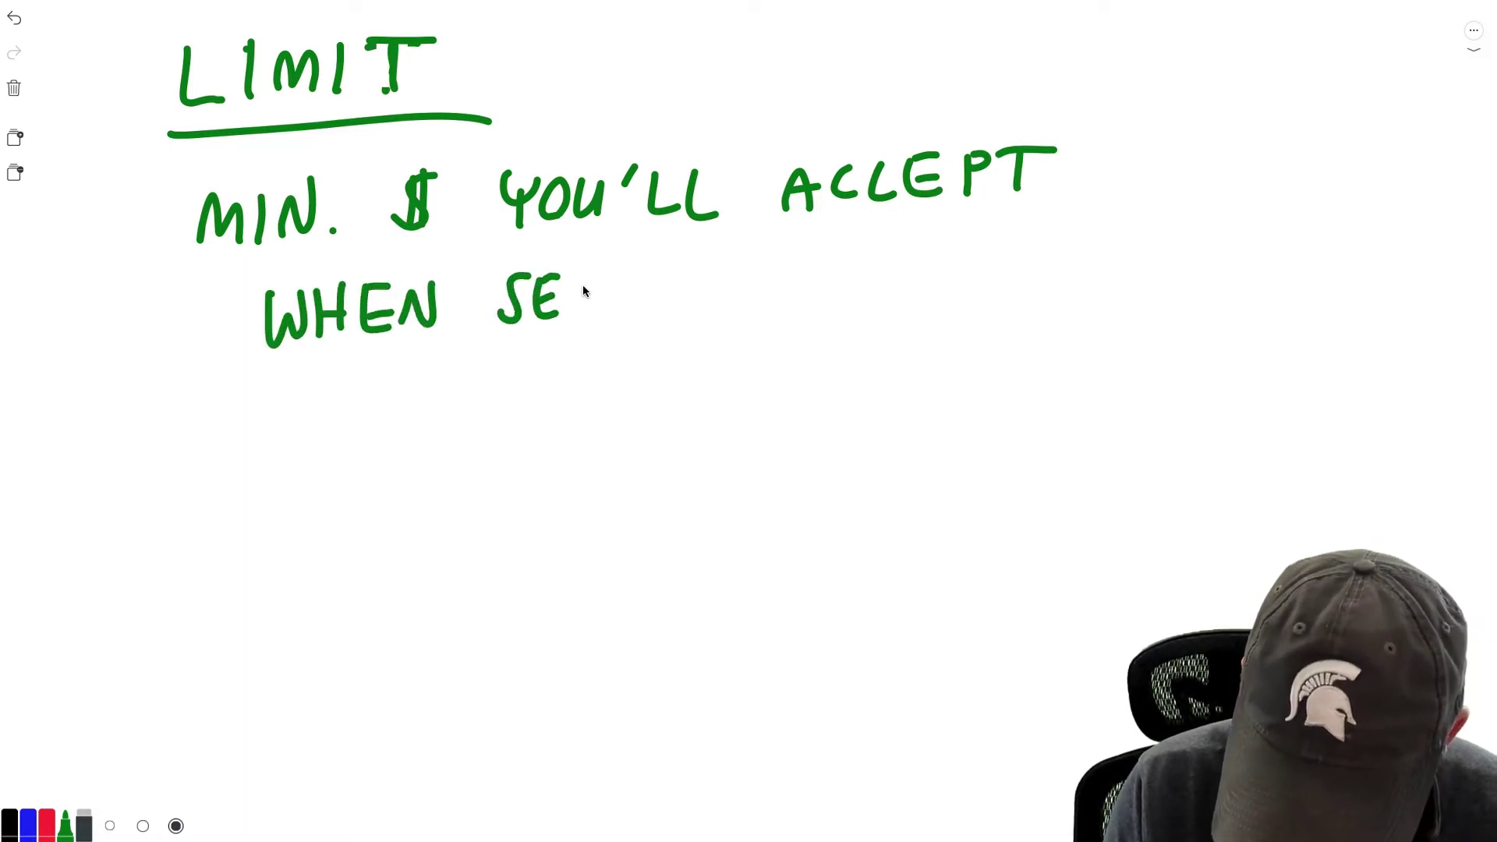
drag(660, 306, 663, 315)
mouse_move(680, 313)
mouse_down()
mouse_move(707, 278)
mouse_move(774, 282)
mouse_up()
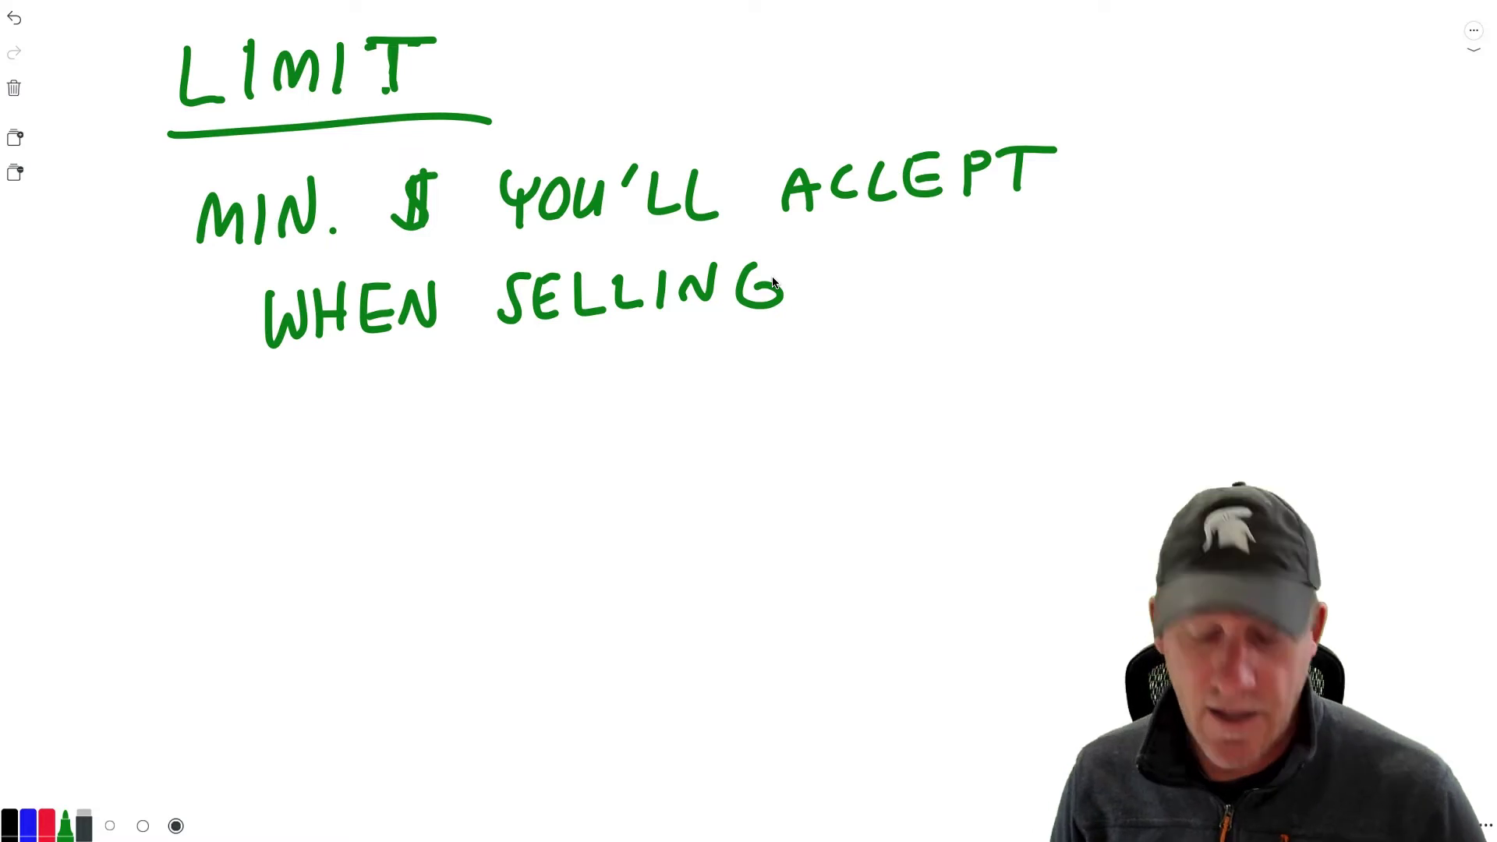
Switch to Chrome to look at the option position, and on the whiteboard write $1.85 in green below the definition.
mouse_move(967, 834)
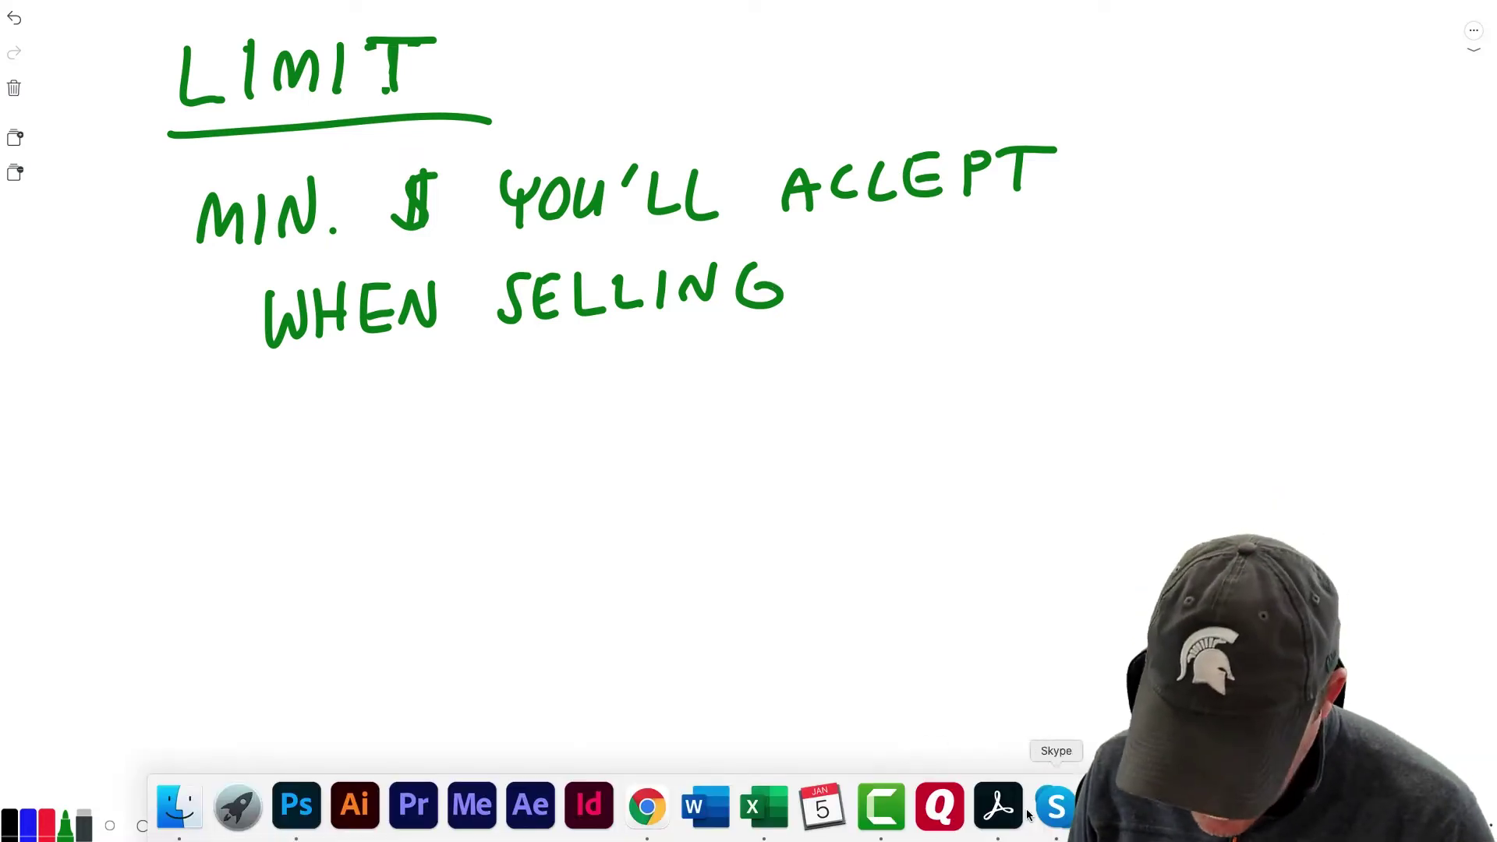
click(646, 811)
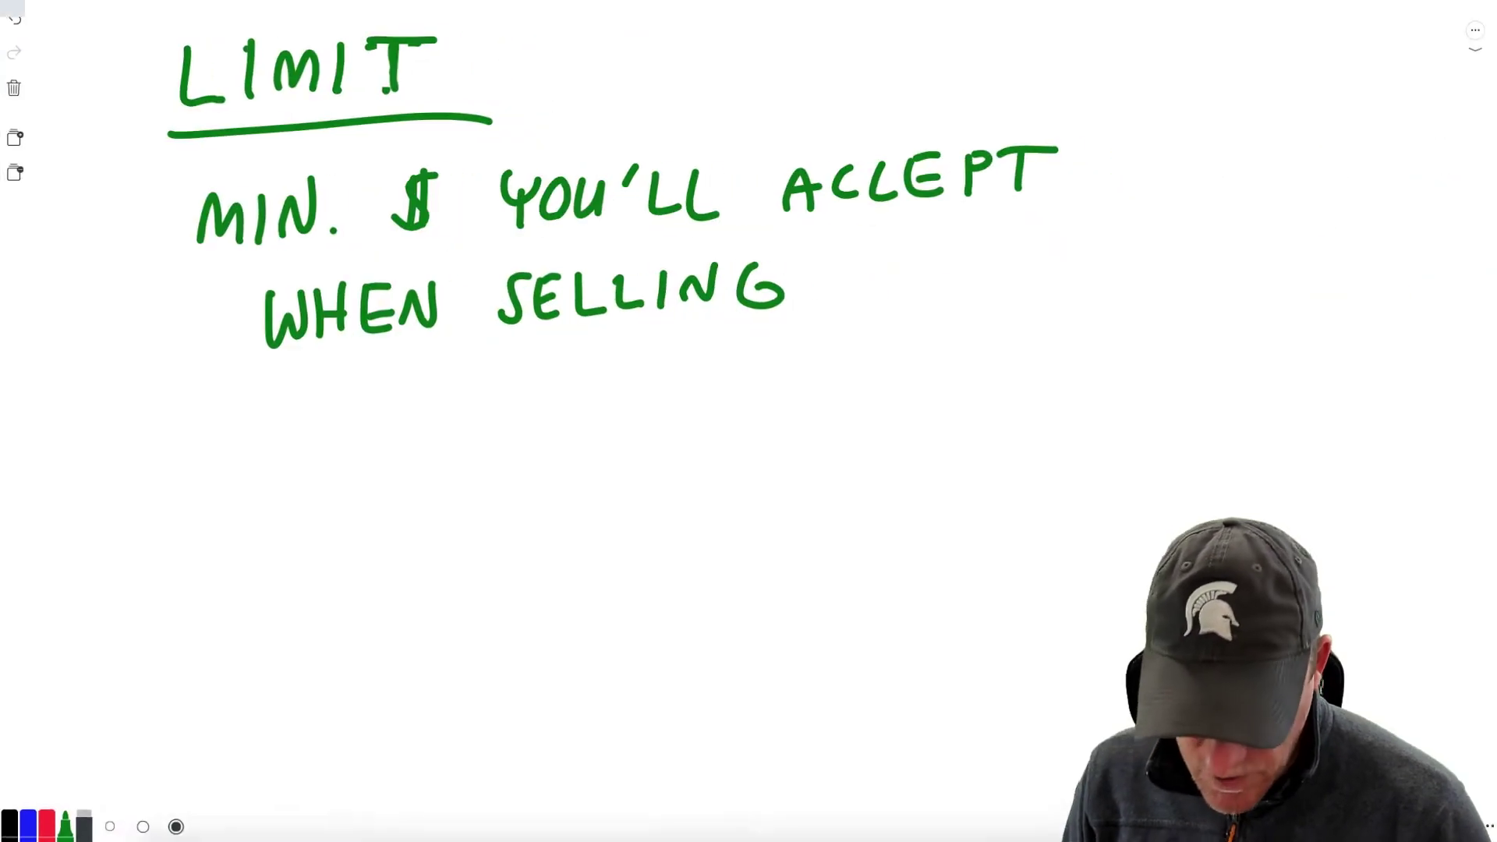
mouse_move(315, 433)
mouse_down()
mouse_move(273, 473)
mouse_move(296, 479)
mouse_move(359, 432)
mouse_move(351, 471)
mouse_up()
click(378, 464)
mouse_move(430, 434)
mouse_down()
mouse_move(434, 409)
mouse_move(446, 451)
mouse_move(497, 403)
mouse_up()
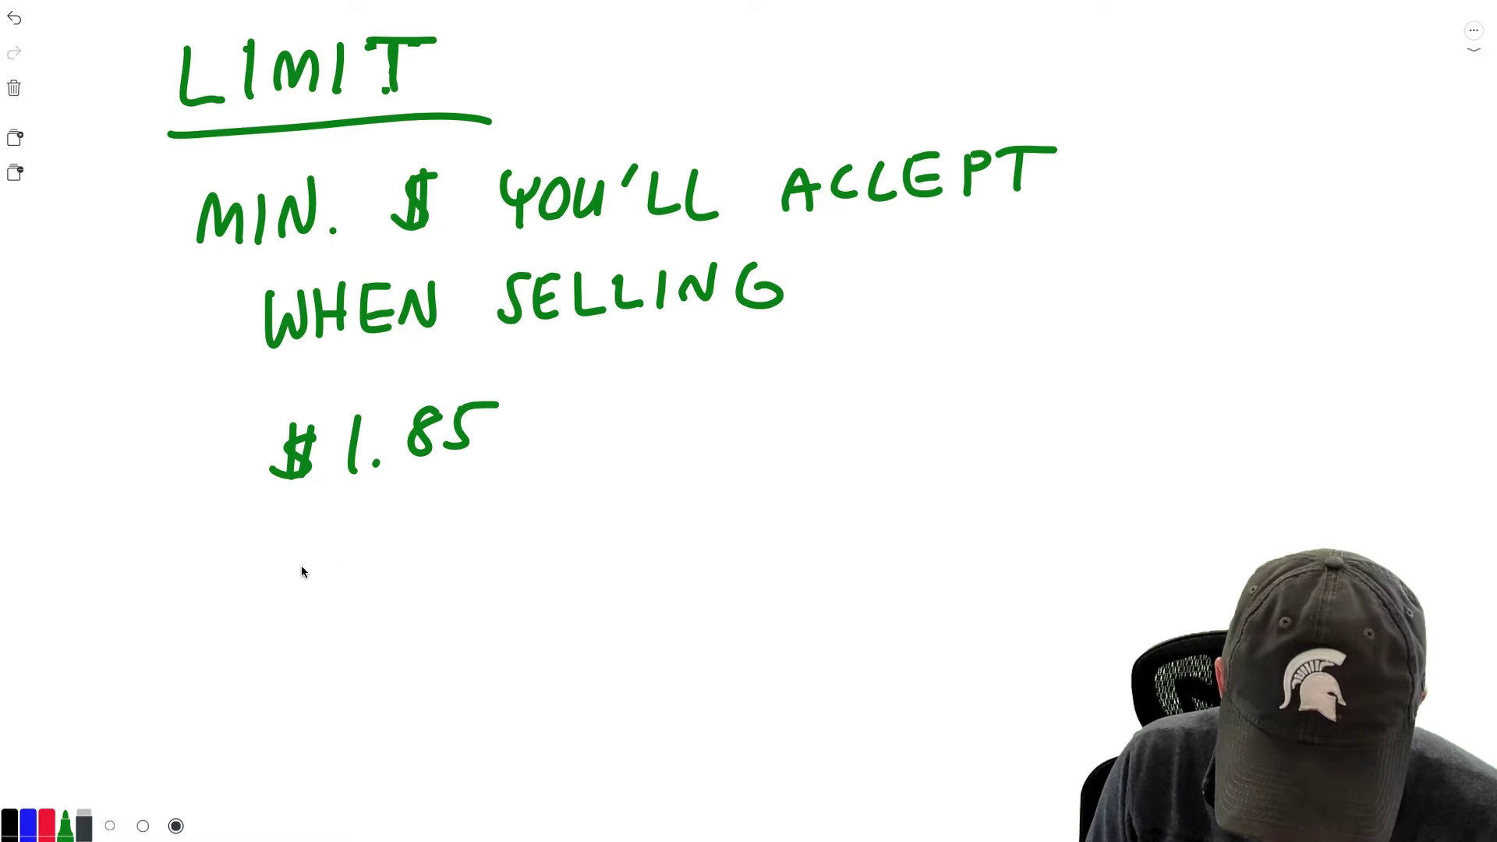
Write $1.75 in green below $1.85 and draw a left-pointing arrow beside $1.85.
mouse_move(307, 559)
mouse_down()
mouse_move(280, 591)
mouse_move(308, 597)
mouse_up()
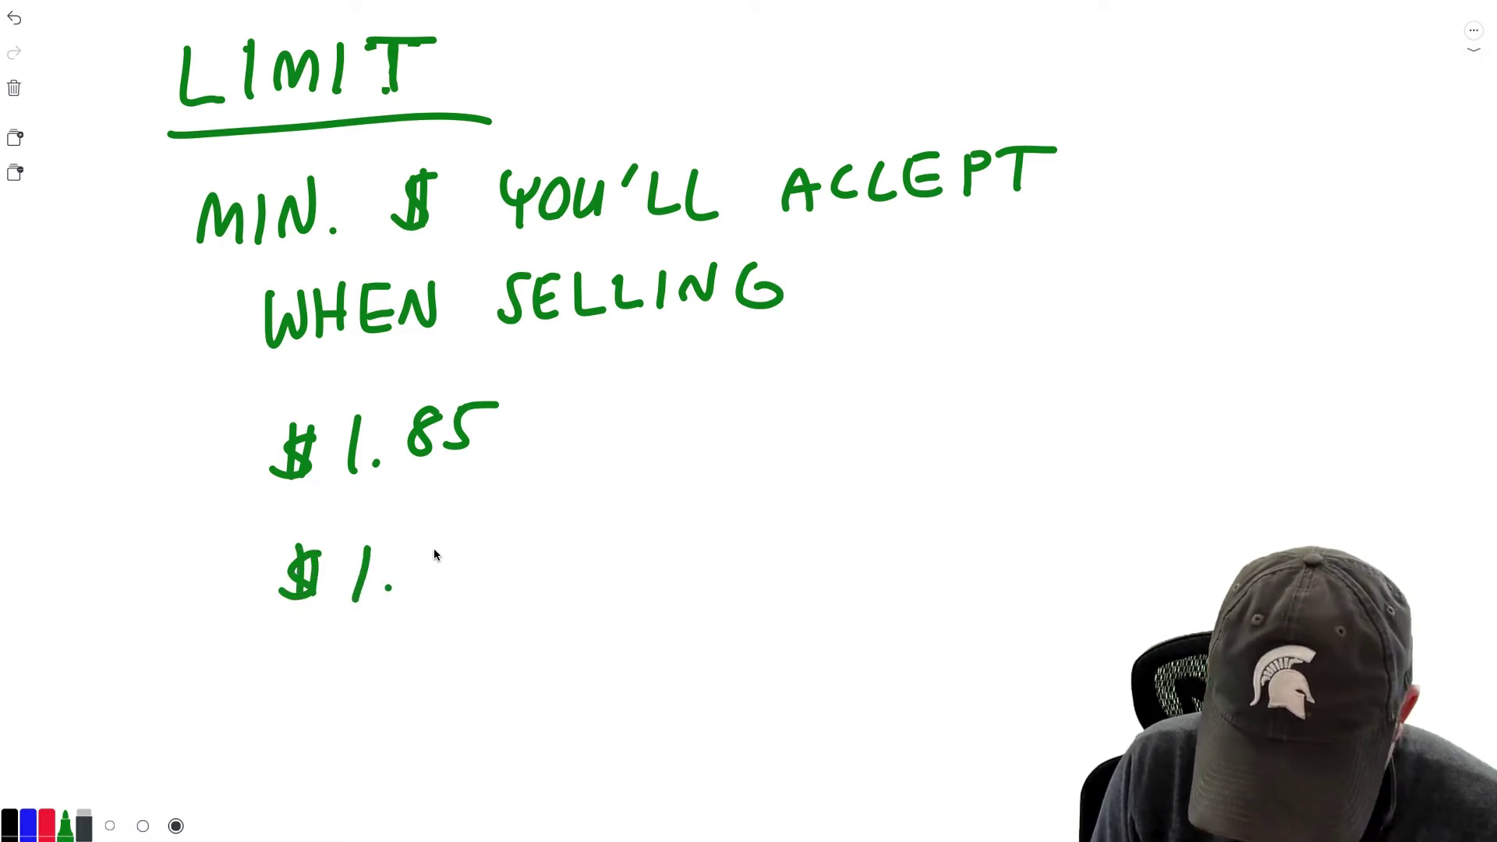
drag(425, 541, 441, 592)
drag(477, 540, 468, 583)
drag(479, 533, 527, 532)
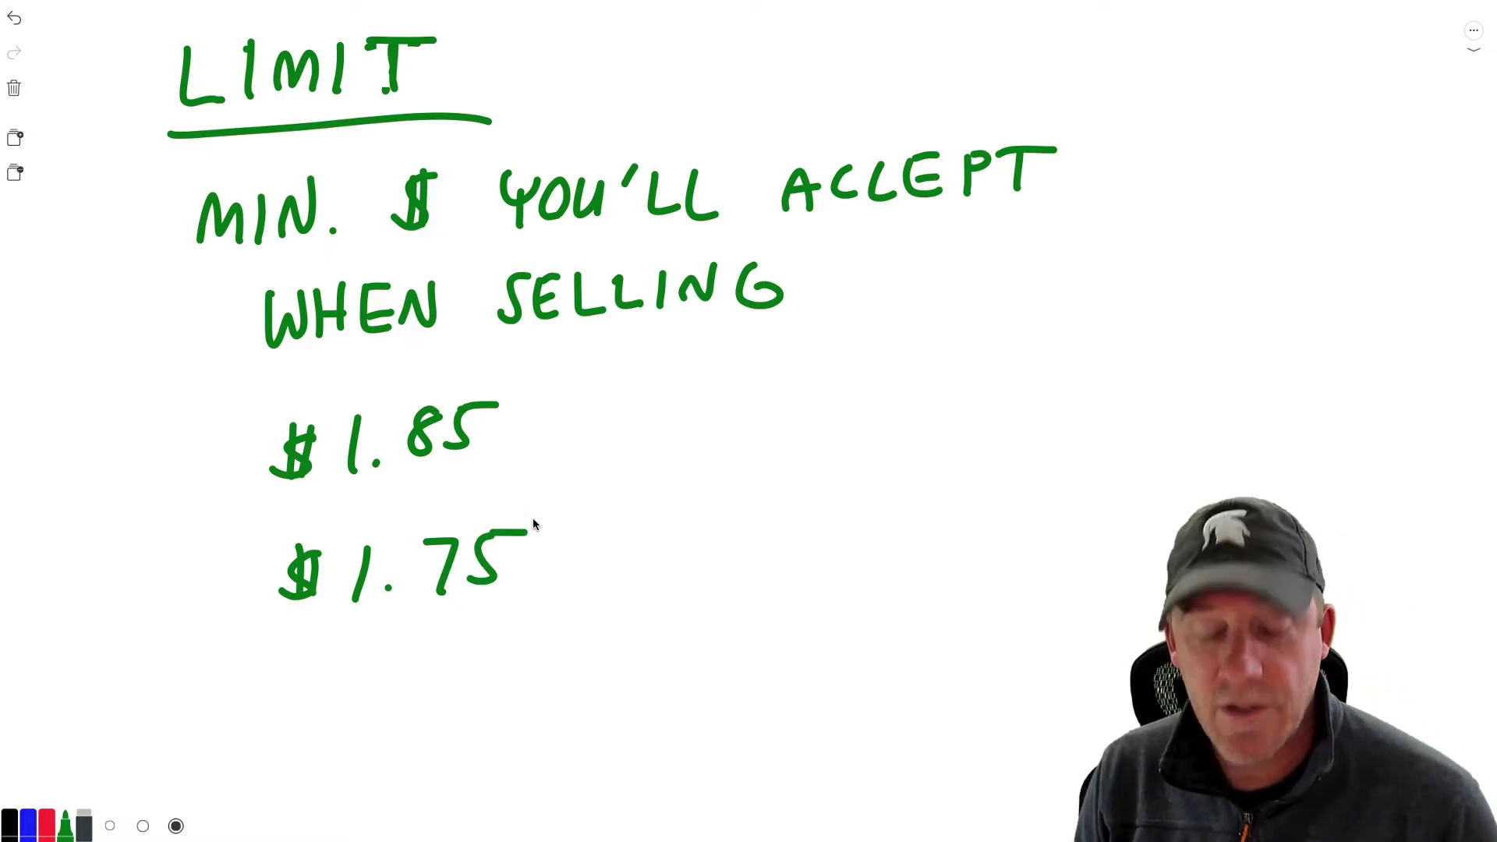
mouse_move(552, 419)
mouse_down()
mouse_move(651, 413)
mouse_move(597, 441)
mouse_up()
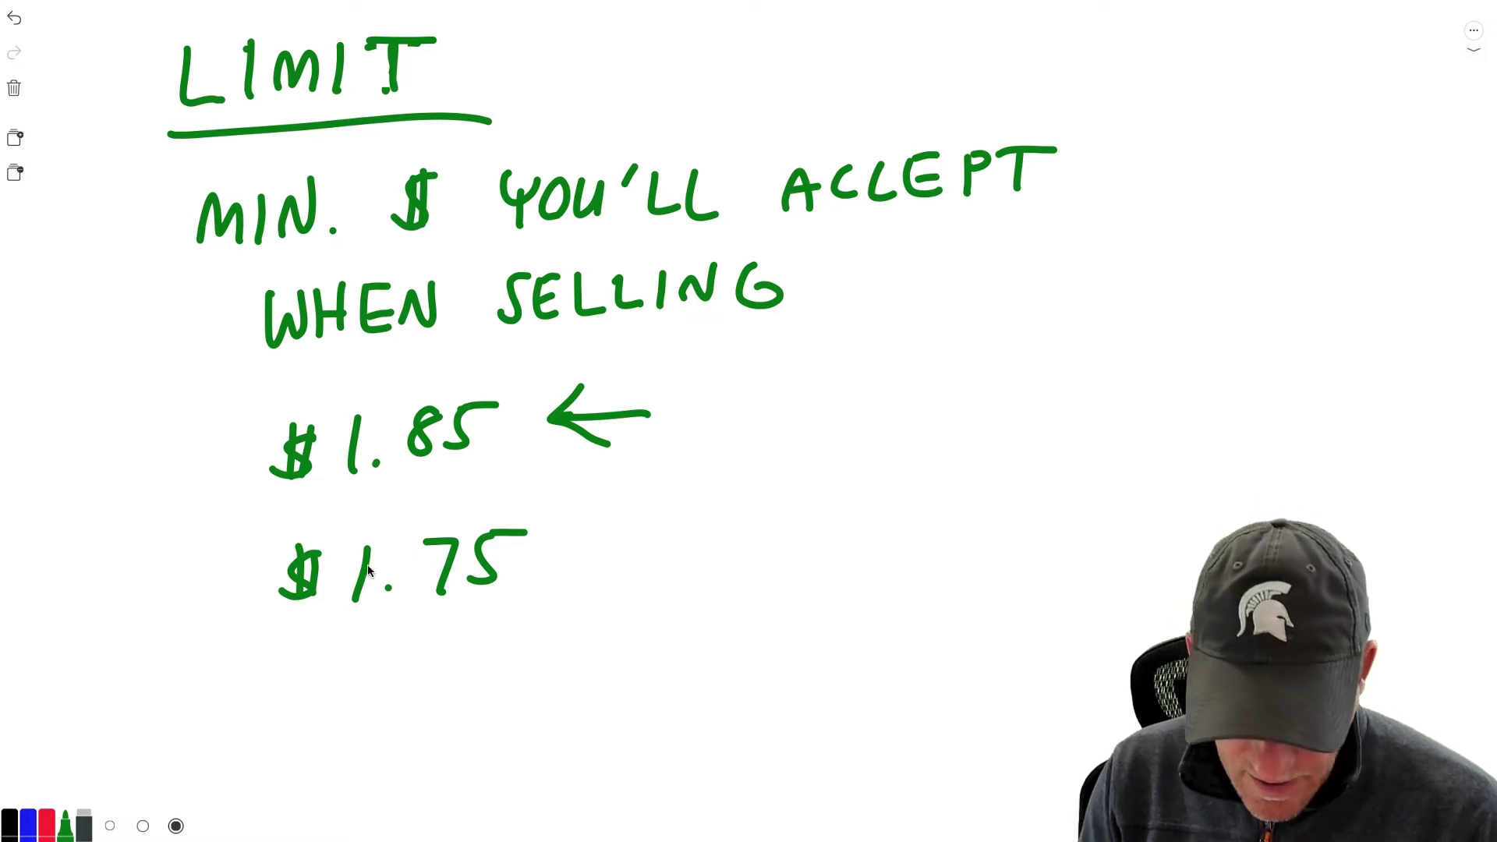
Strike through $1.75 and write $1.95 in green beneath it.
drag(281, 598, 530, 533)
mouse_move(327, 662)
mouse_down()
mouse_move(282, 706)
mouse_move(315, 709)
mouse_up()
drag(381, 661, 374, 707)
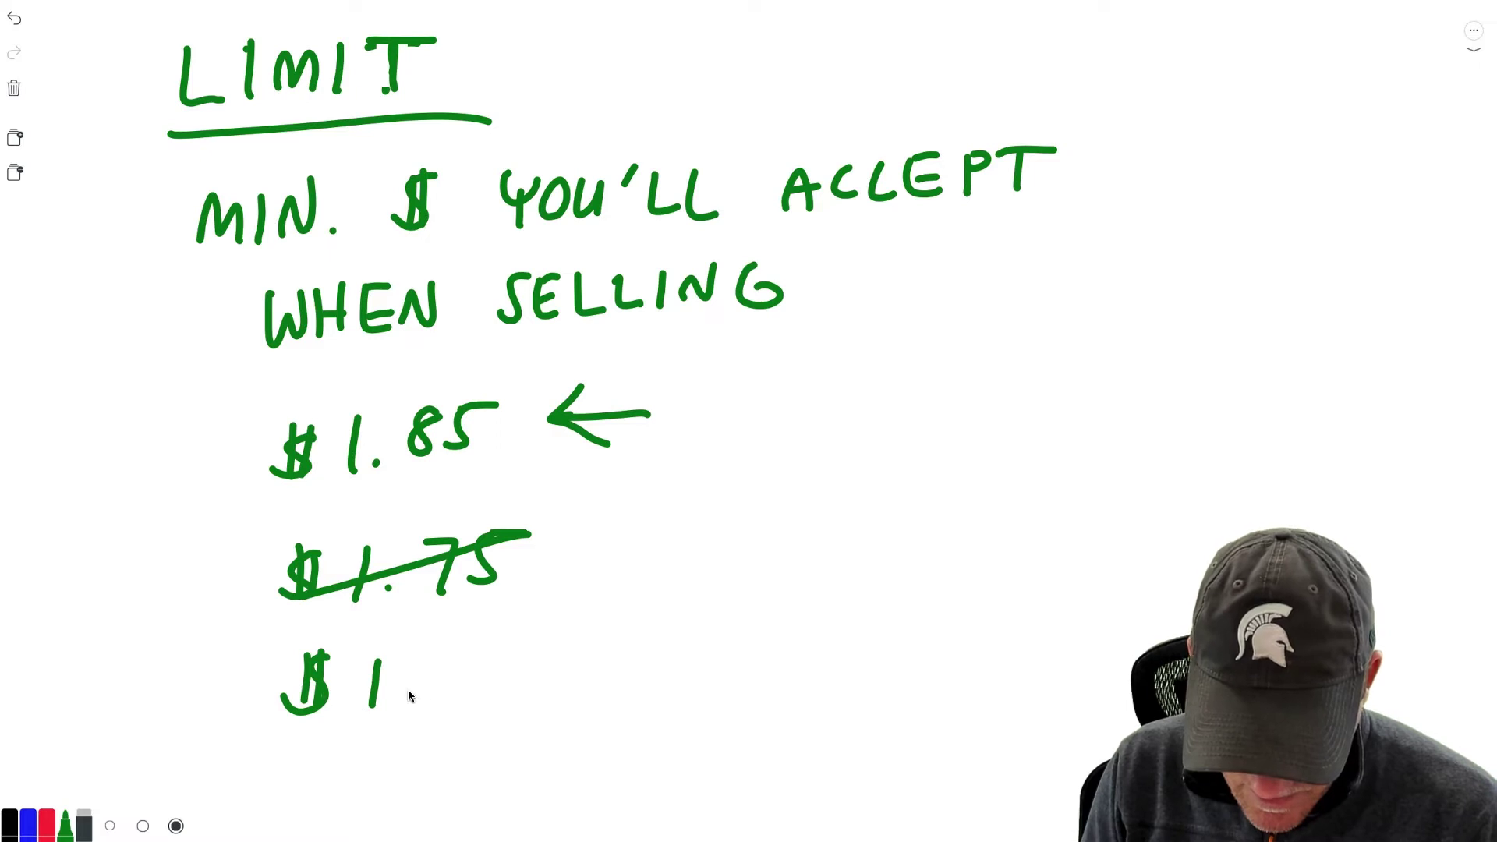
drag(493, 639, 554, 637)
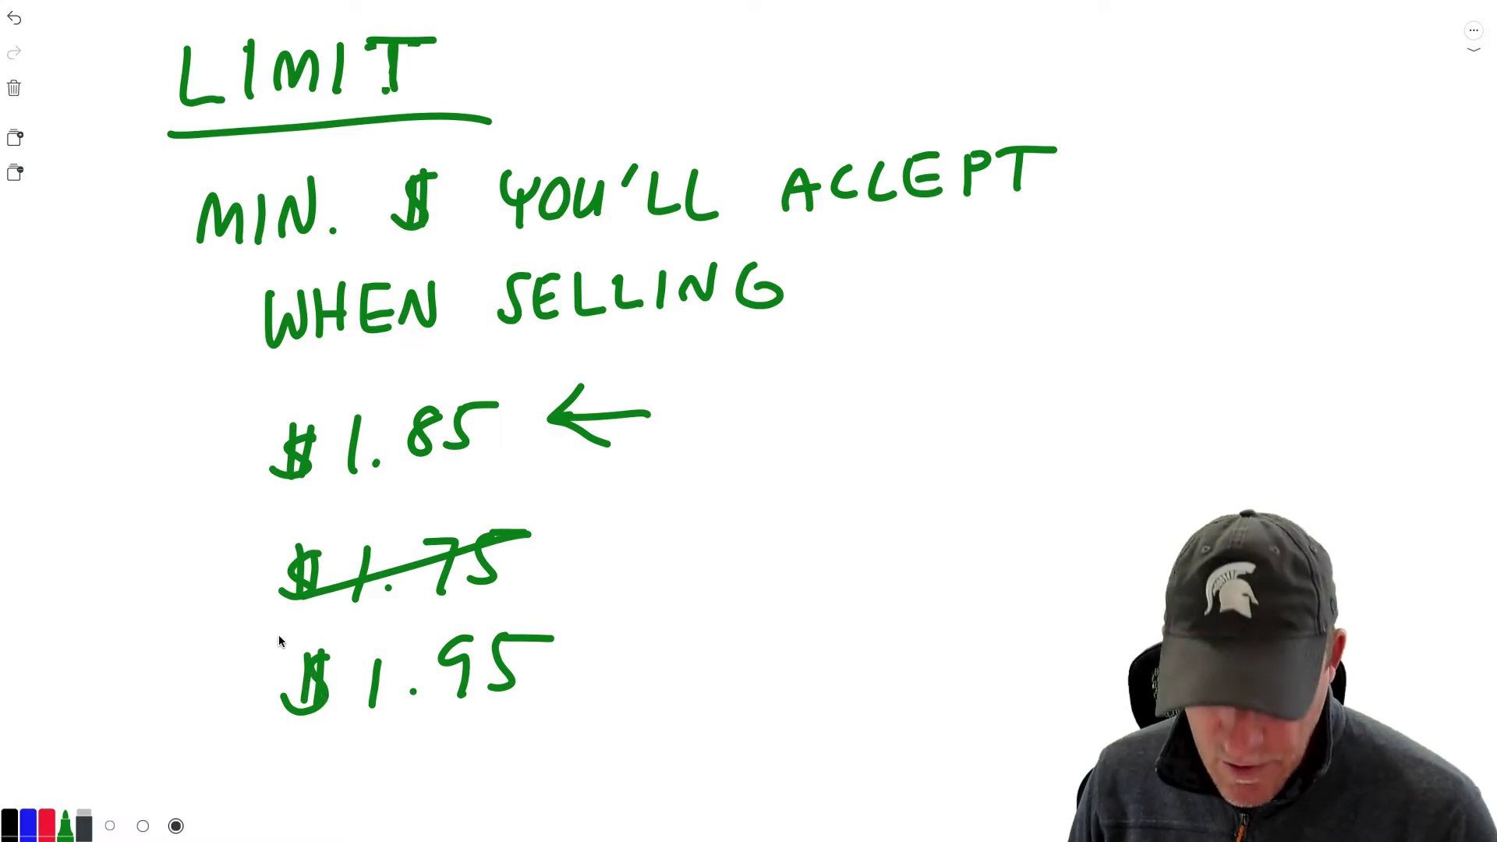
Start a new blank whiteboard page.
click(13, 139)
Switch to TradeStation in Chrome, set the GILD call's order type to Market, and reopen the order type choices.
mouse_move(702, 828)
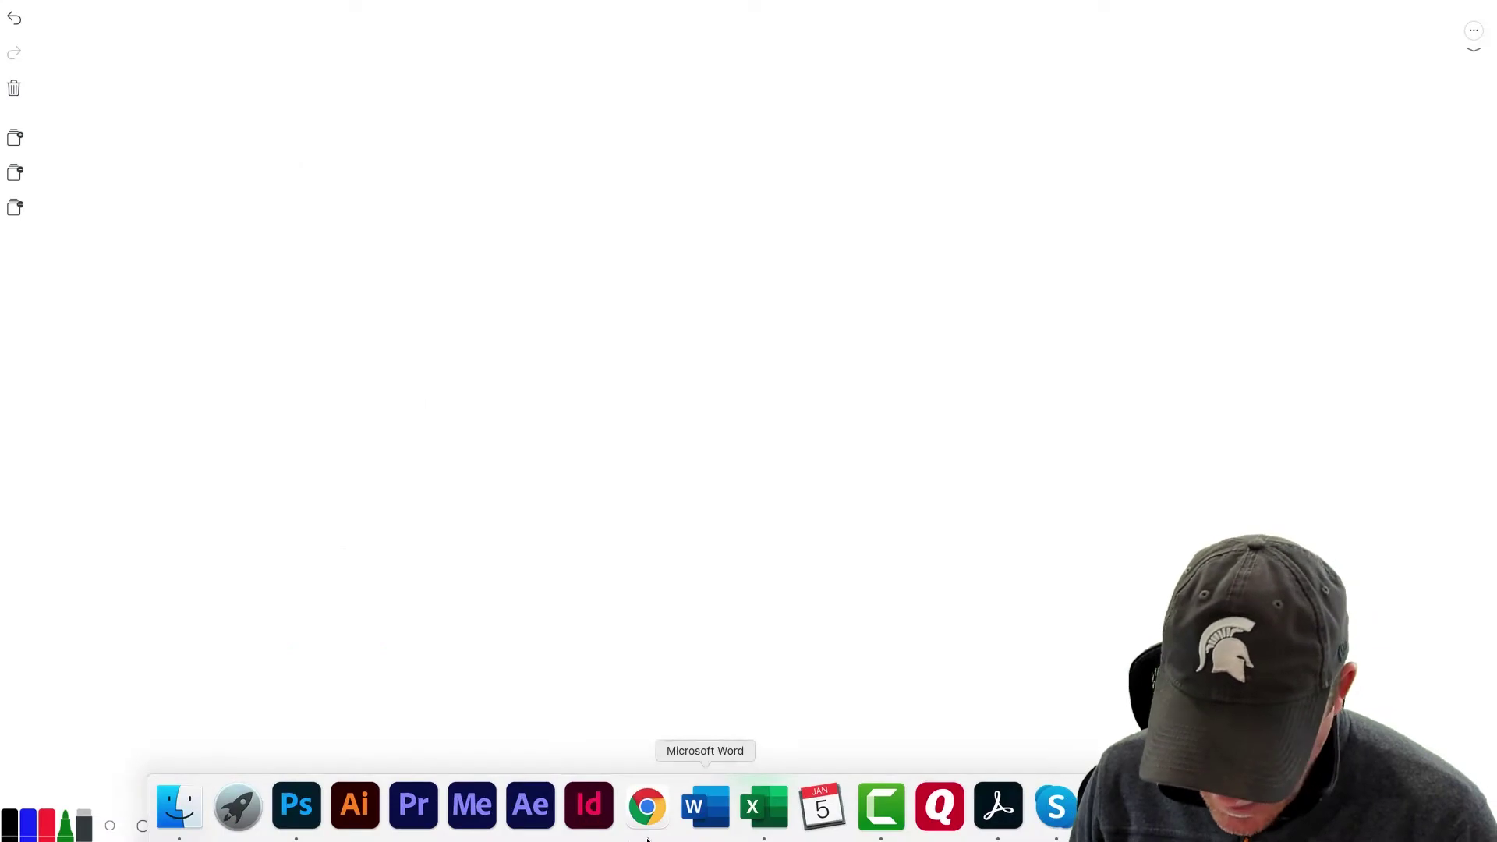
click(629, 826)
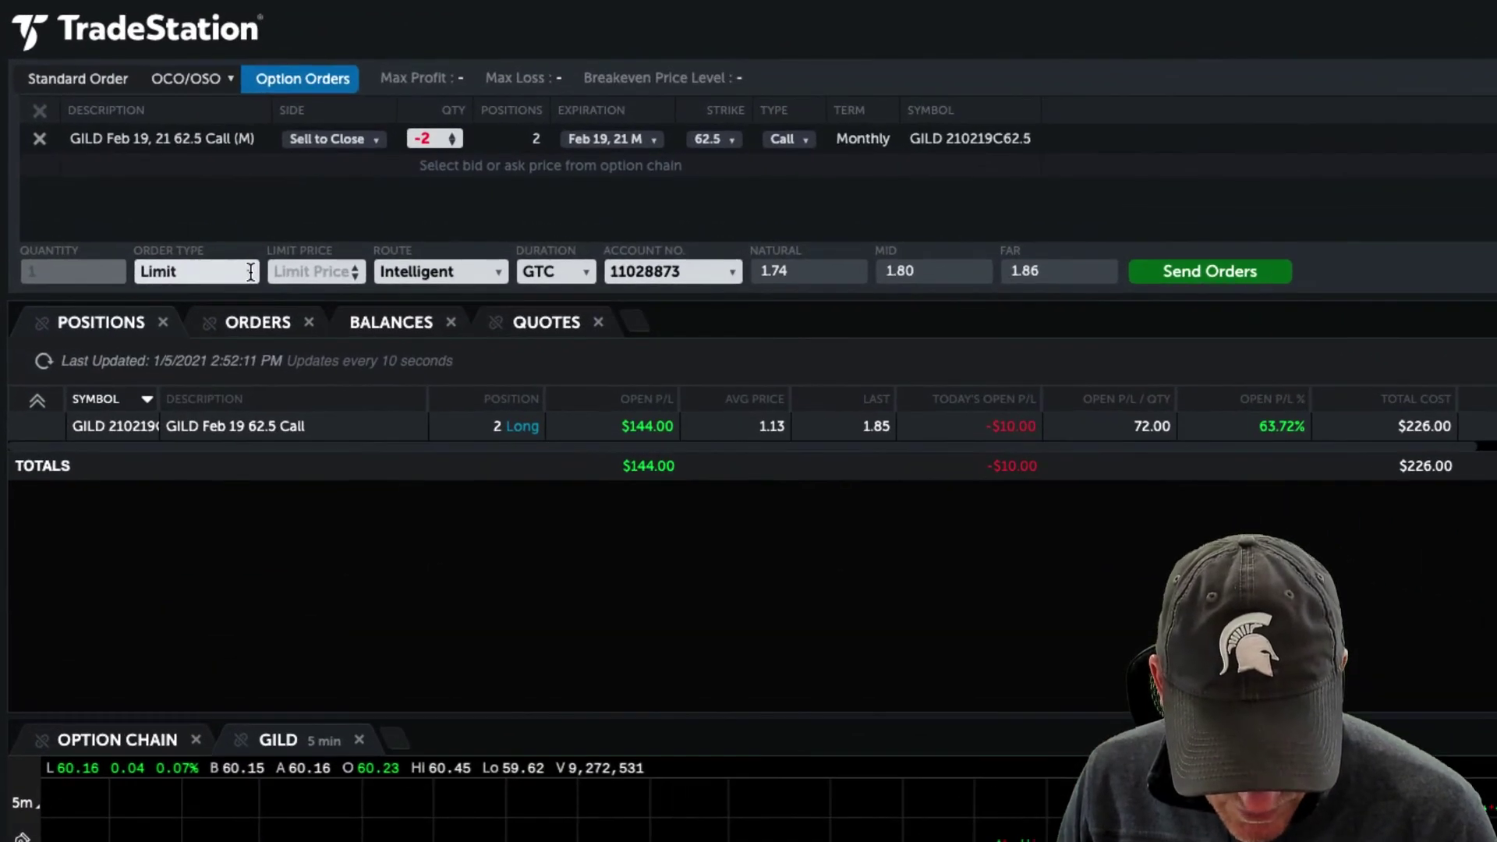
click(166, 245)
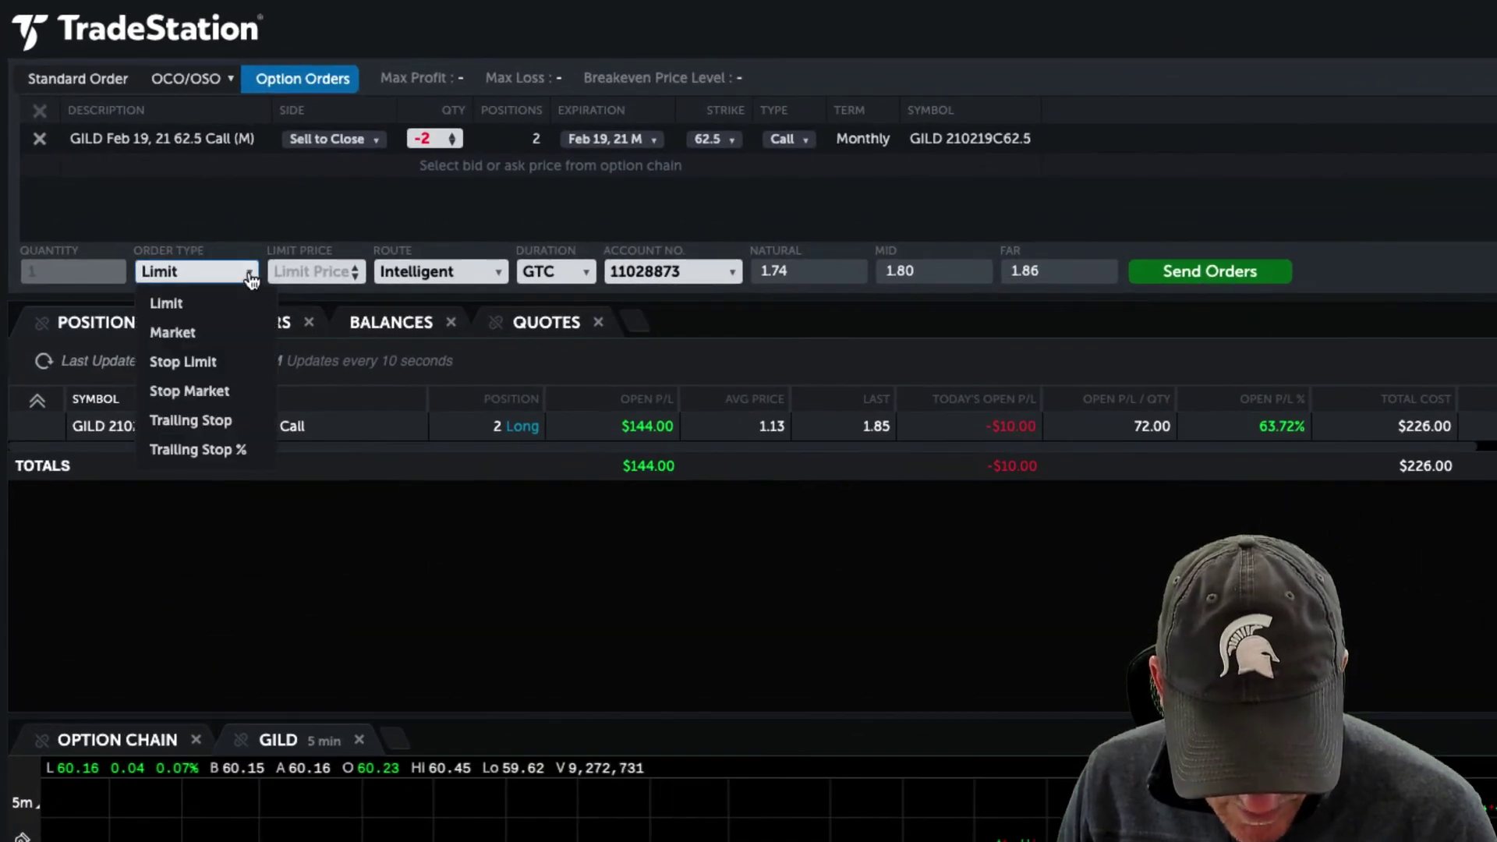
click(206, 333)
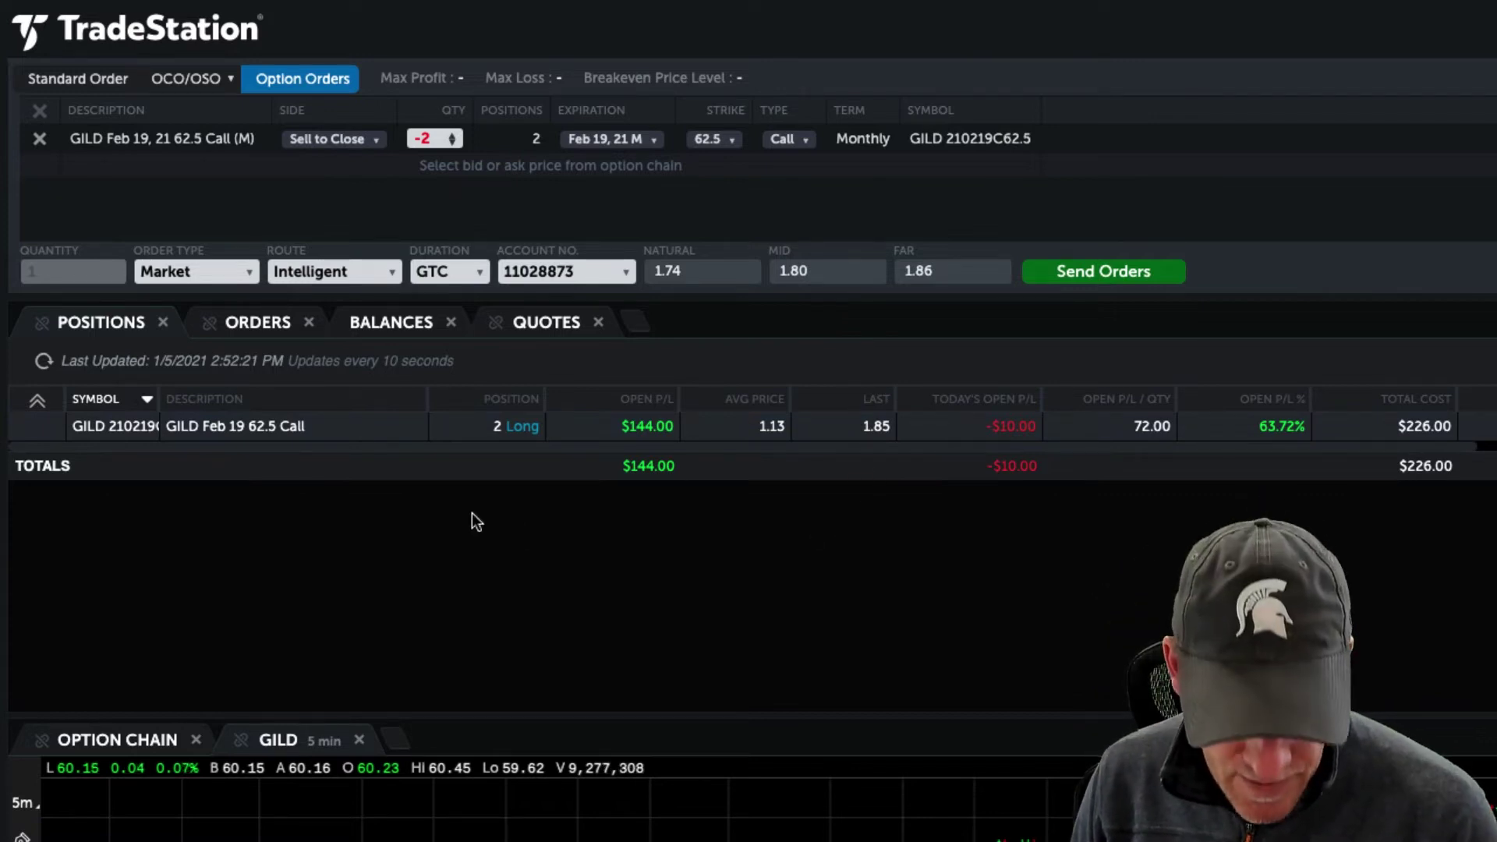
click(248, 273)
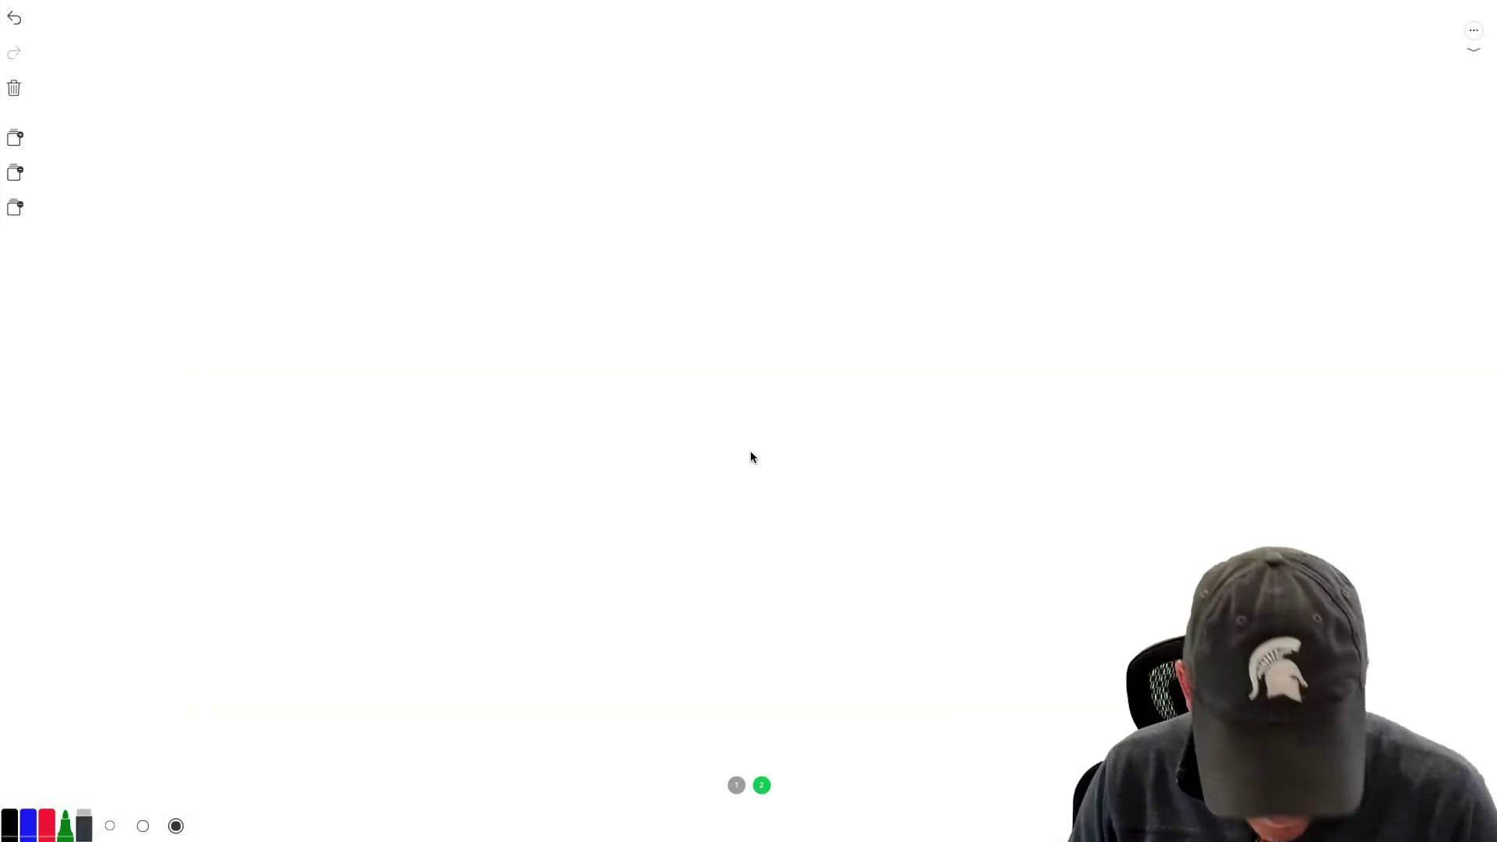
On the blank whiteboard page, write the heading "STOP LIMIT" in black and underline it.
click(11, 825)
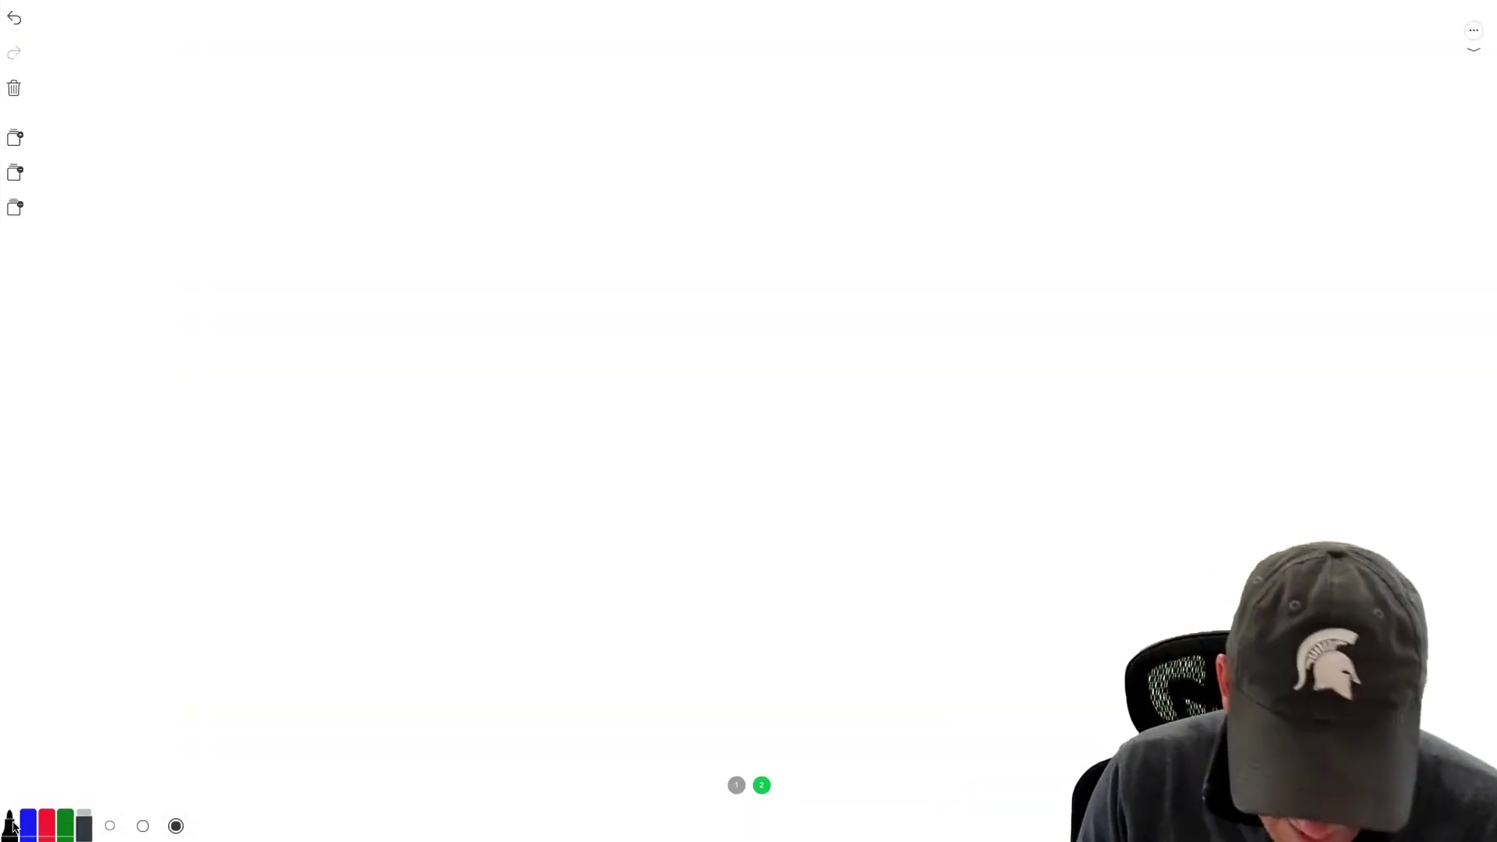
drag(269, 64, 236, 117)
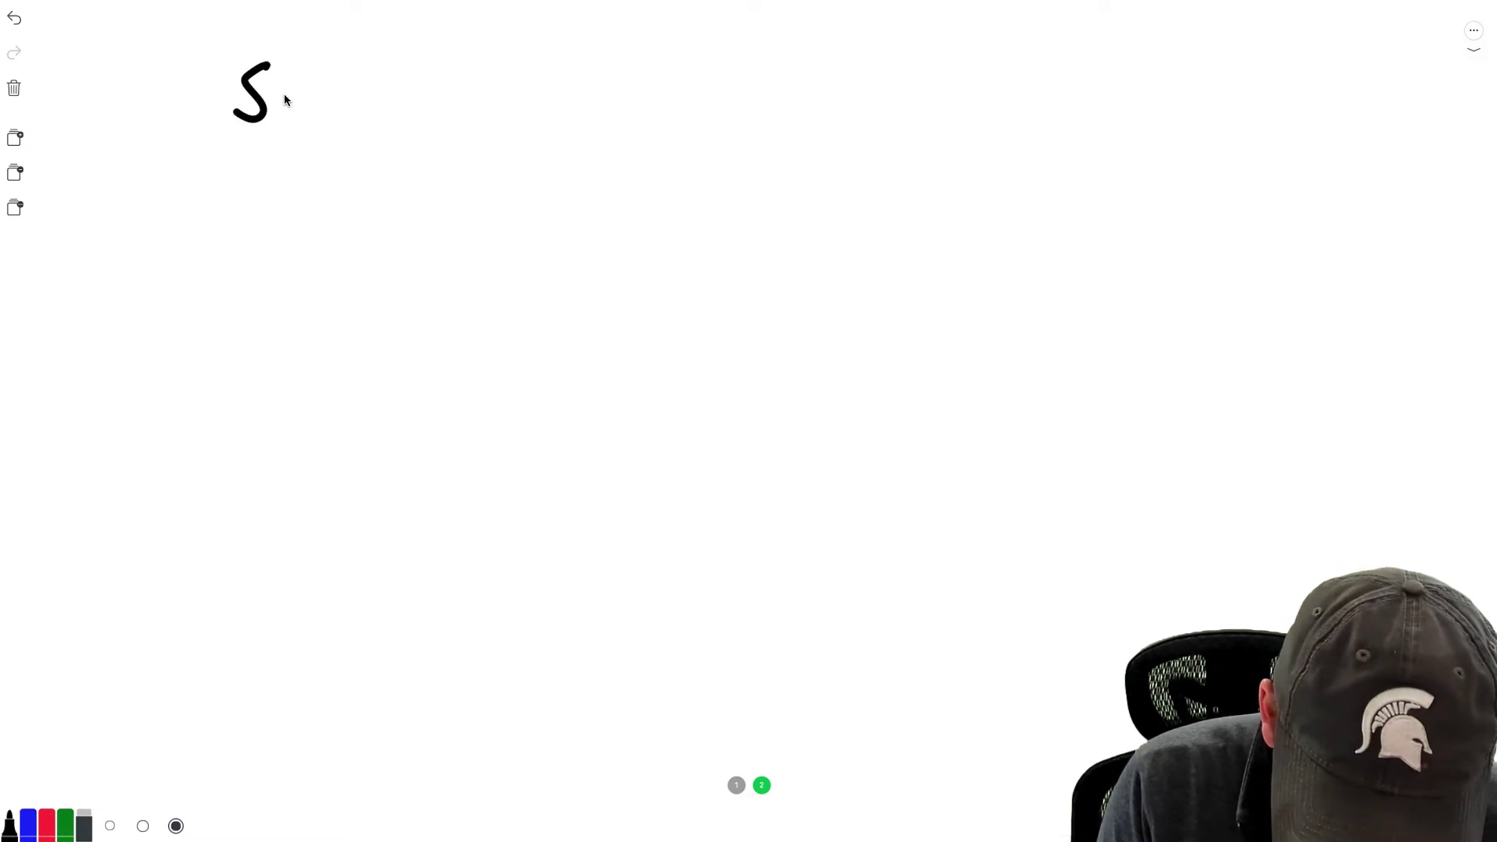
drag(376, 70, 377, 96)
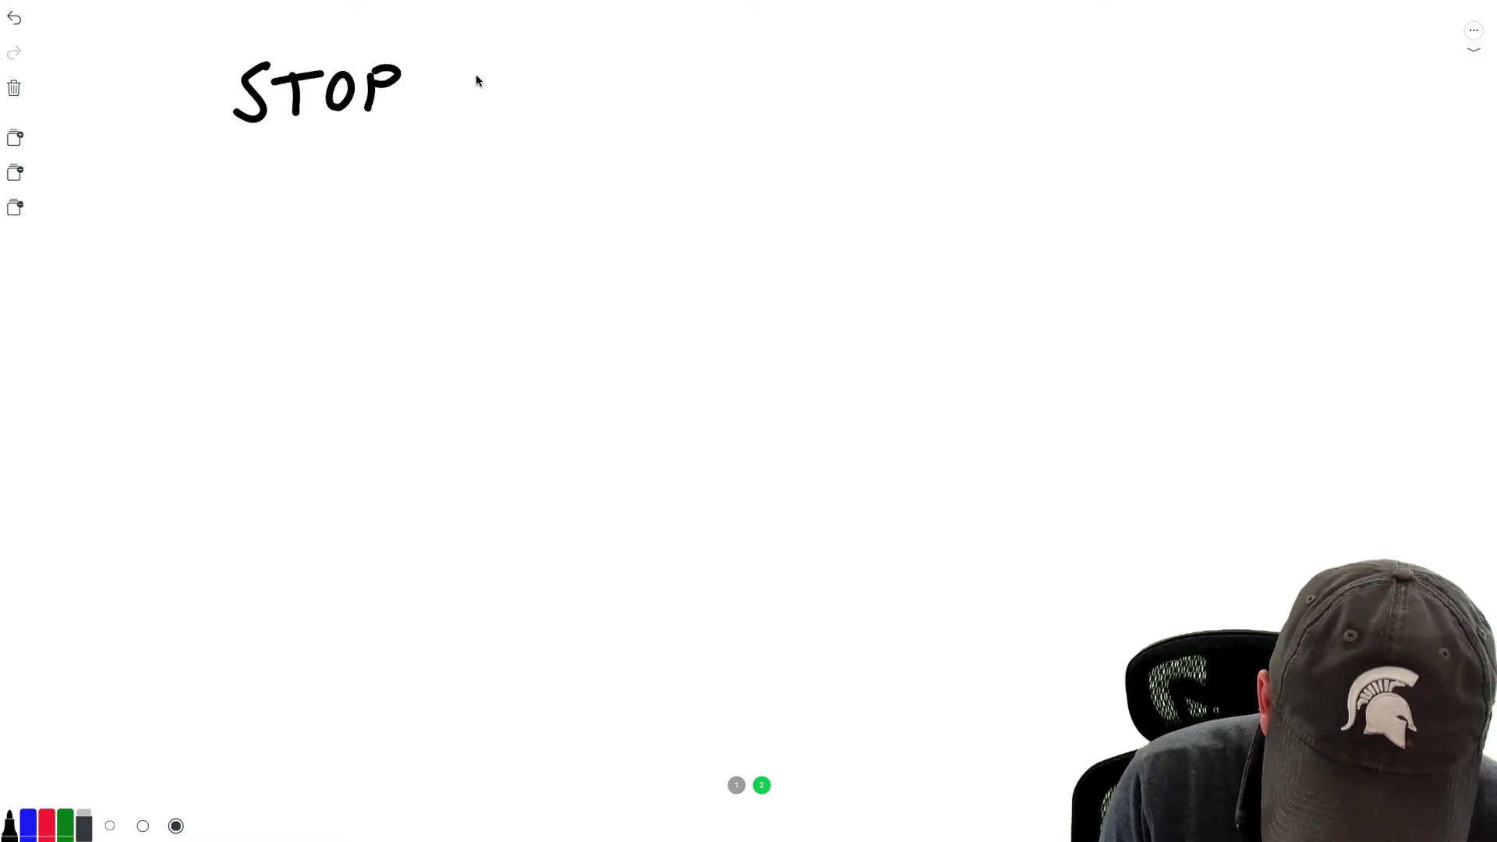
drag(541, 102, 606, 102)
mouse_move(645, 62)
mouse_down()
mouse_move(650, 102)
mouse_move(680, 46)
mouse_up()
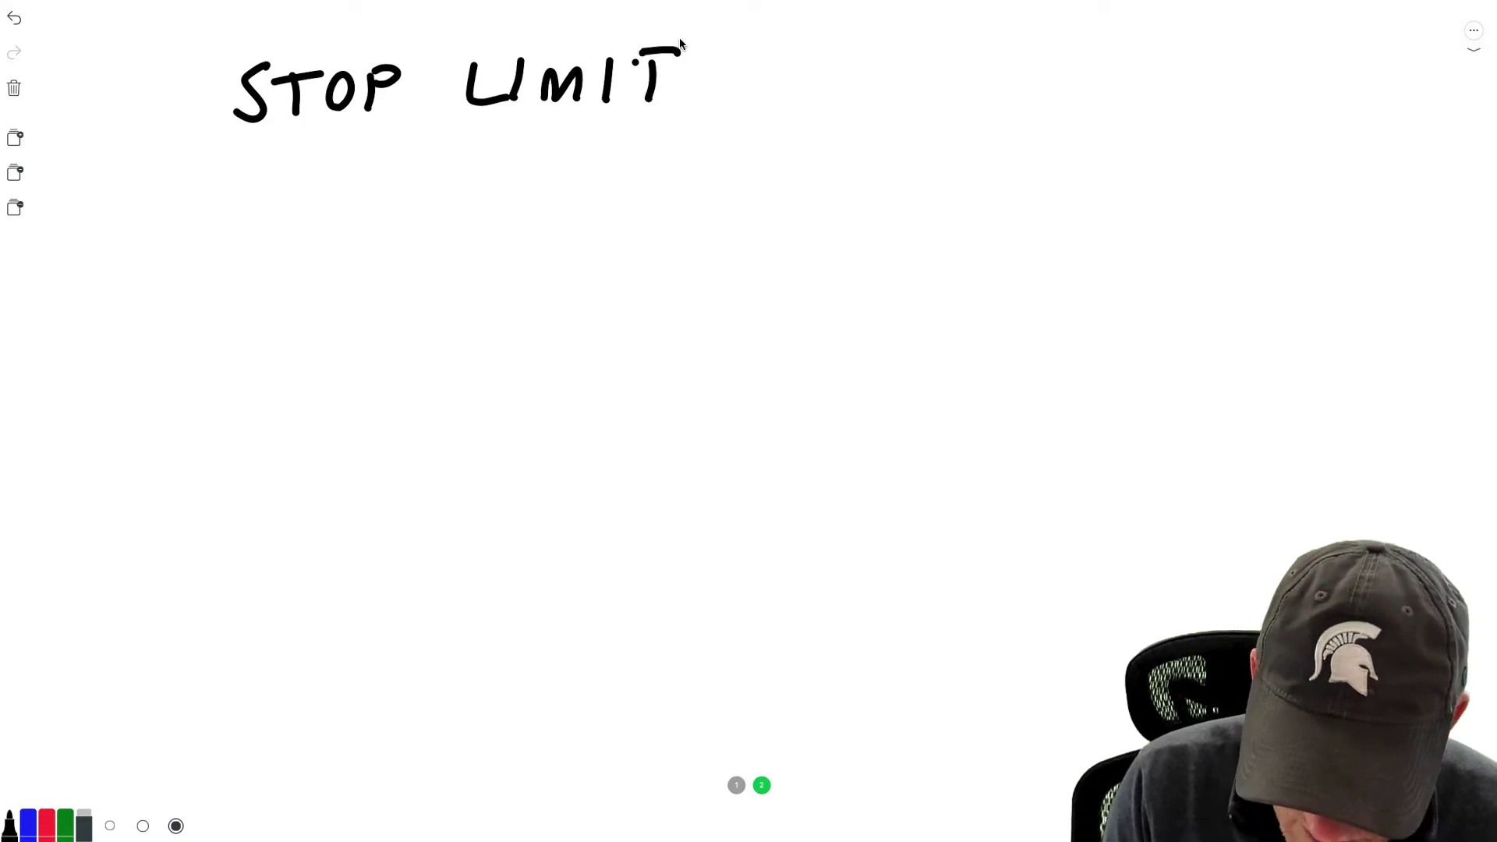
drag(216, 156, 783, 149)
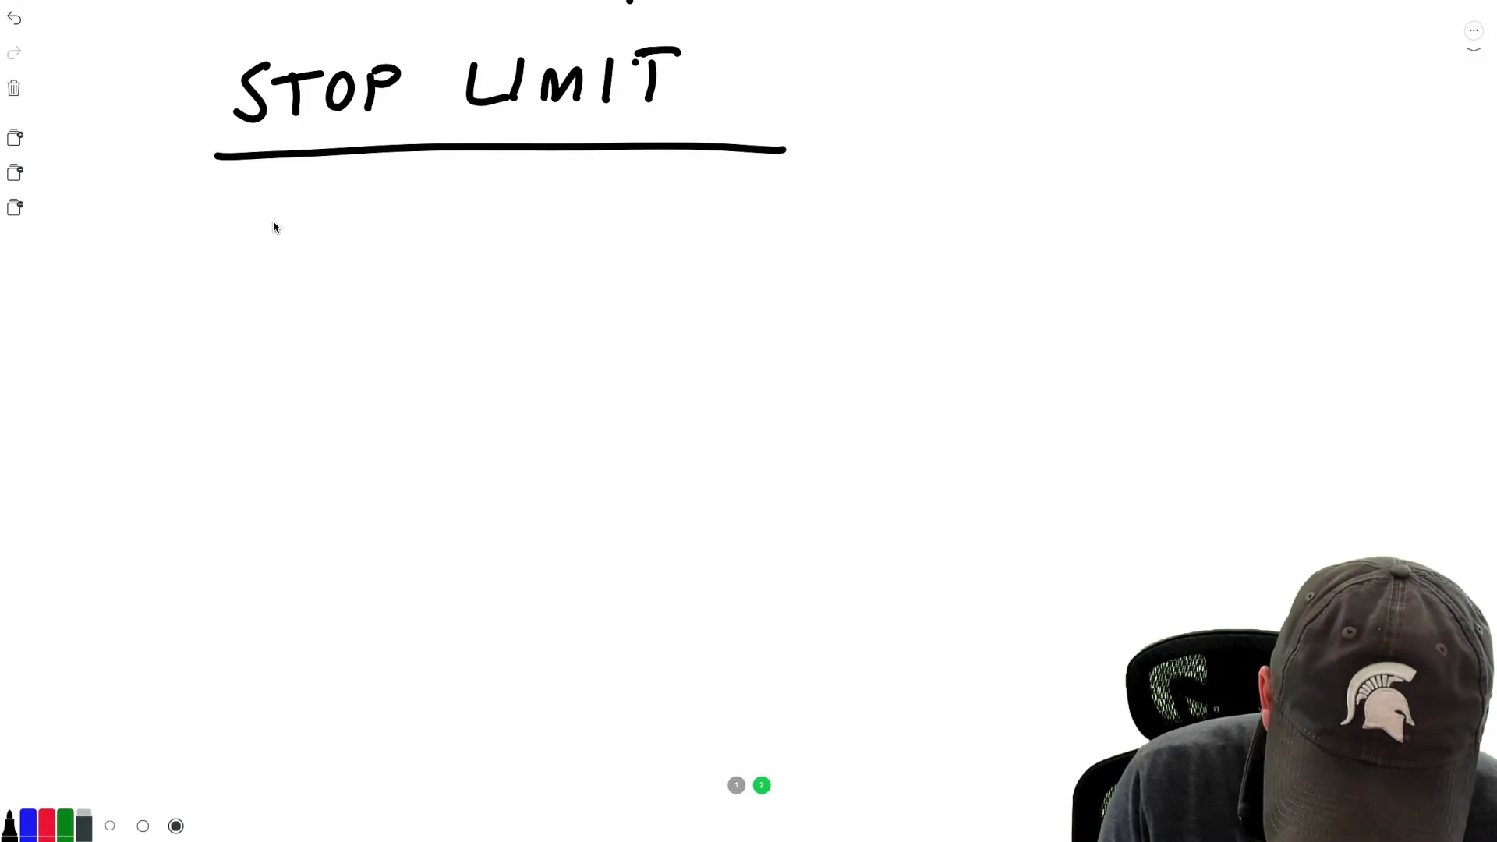
Write the labels "STOP" and "LIMIT" in black, one below the other, under the heading.
mouse_move(289, 219)
mouse_down()
mouse_move(264, 265)
mouse_move(345, 215)
mouse_up()
mouse_move(321, 218)
mouse_down()
mouse_move(312, 264)
mouse_move(357, 219)
mouse_move(383, 249)
mouse_up()
drag(386, 219, 412, 218)
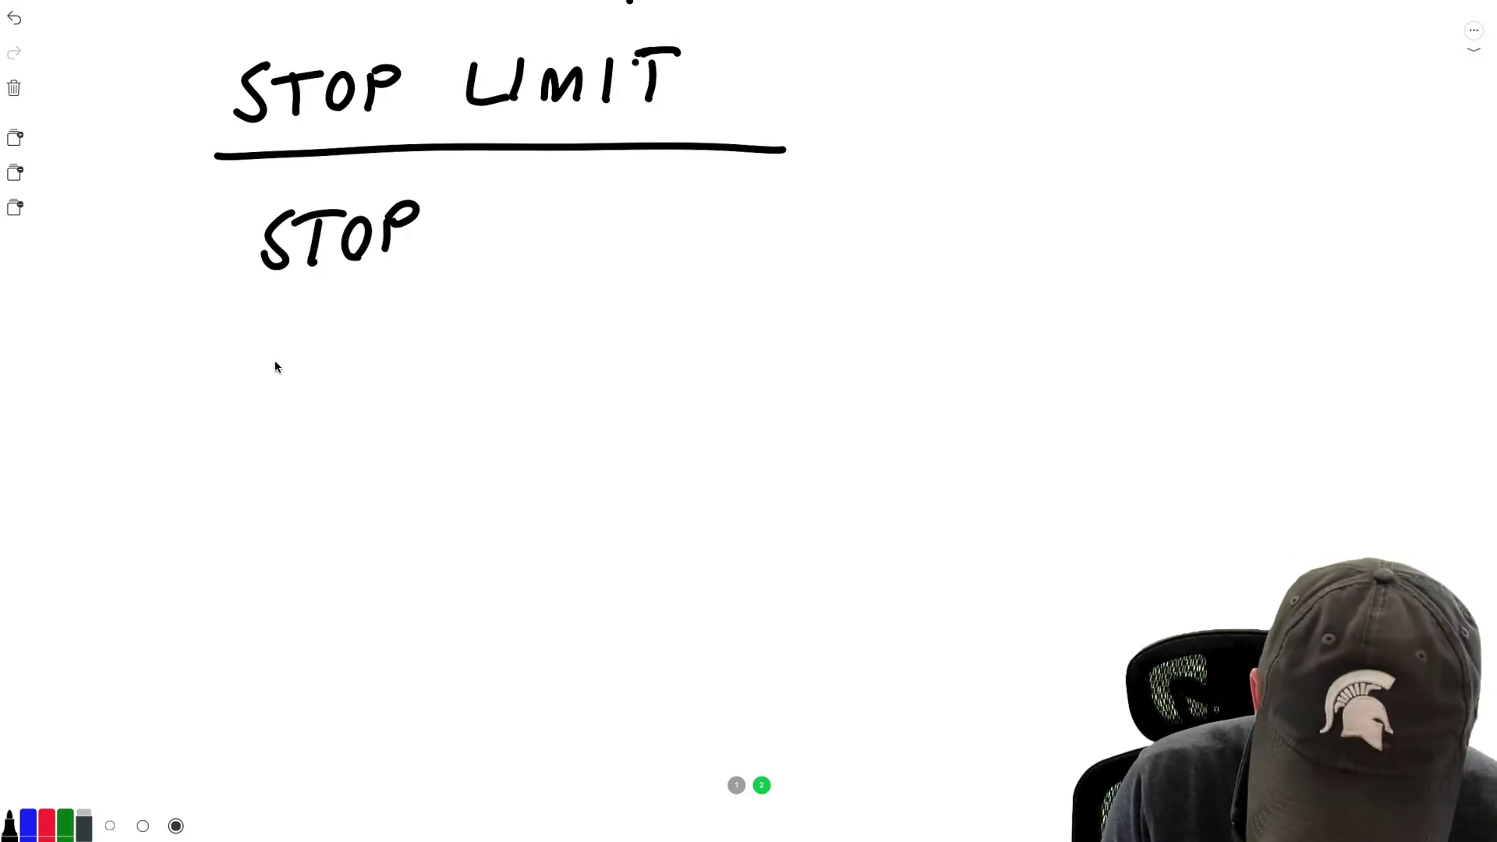
drag(333, 377, 369, 373)
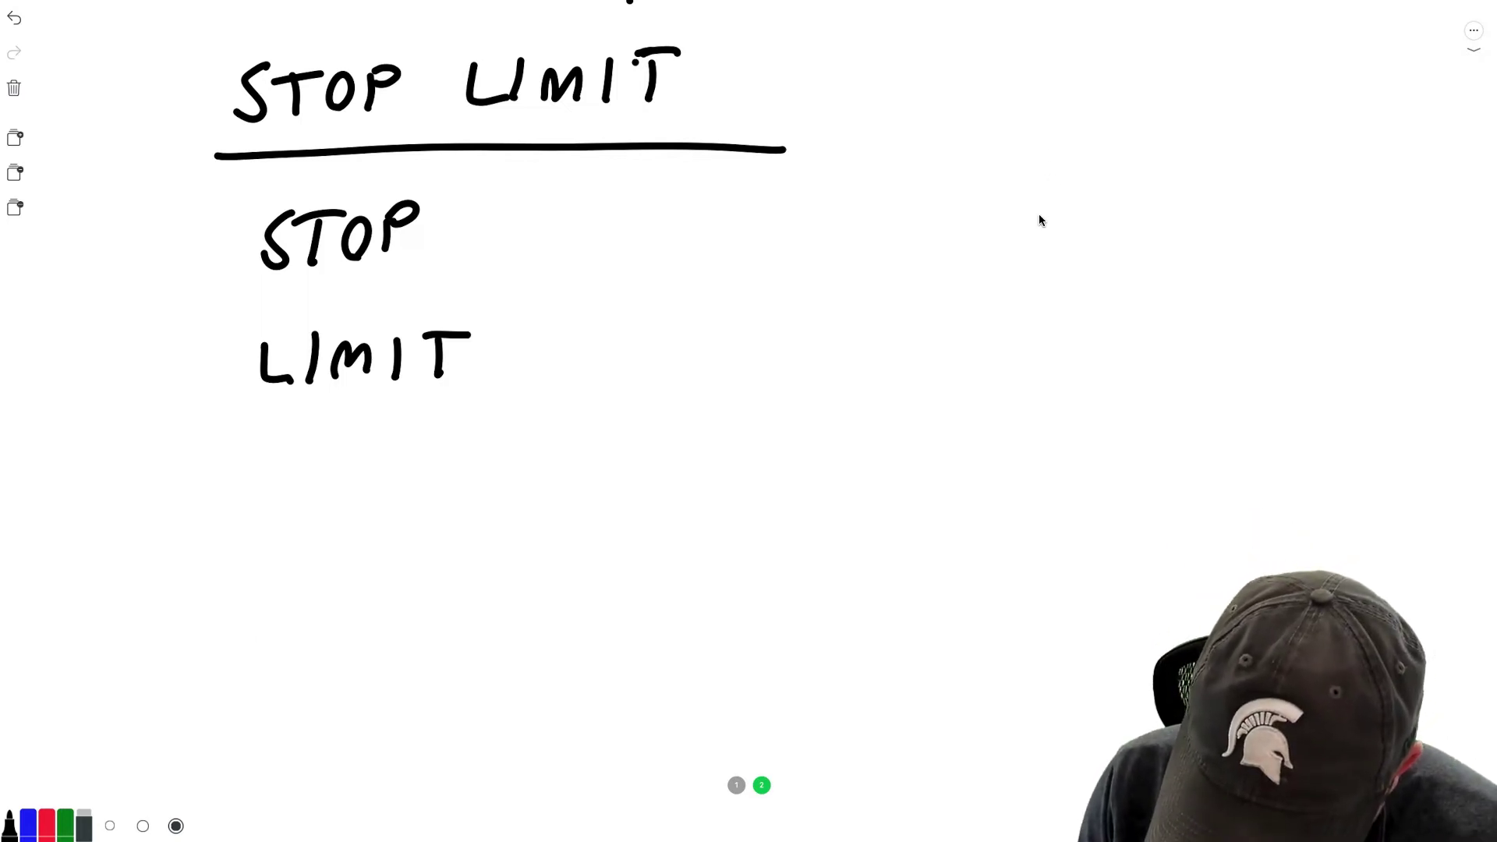
Write the price $1.85 in black well to the right of the STOP label.
mouse_move(1045, 173)
mouse_down()
mouse_move(1018, 215)
mouse_move(1035, 214)
mouse_up()
drag(1053, 163, 1055, 216)
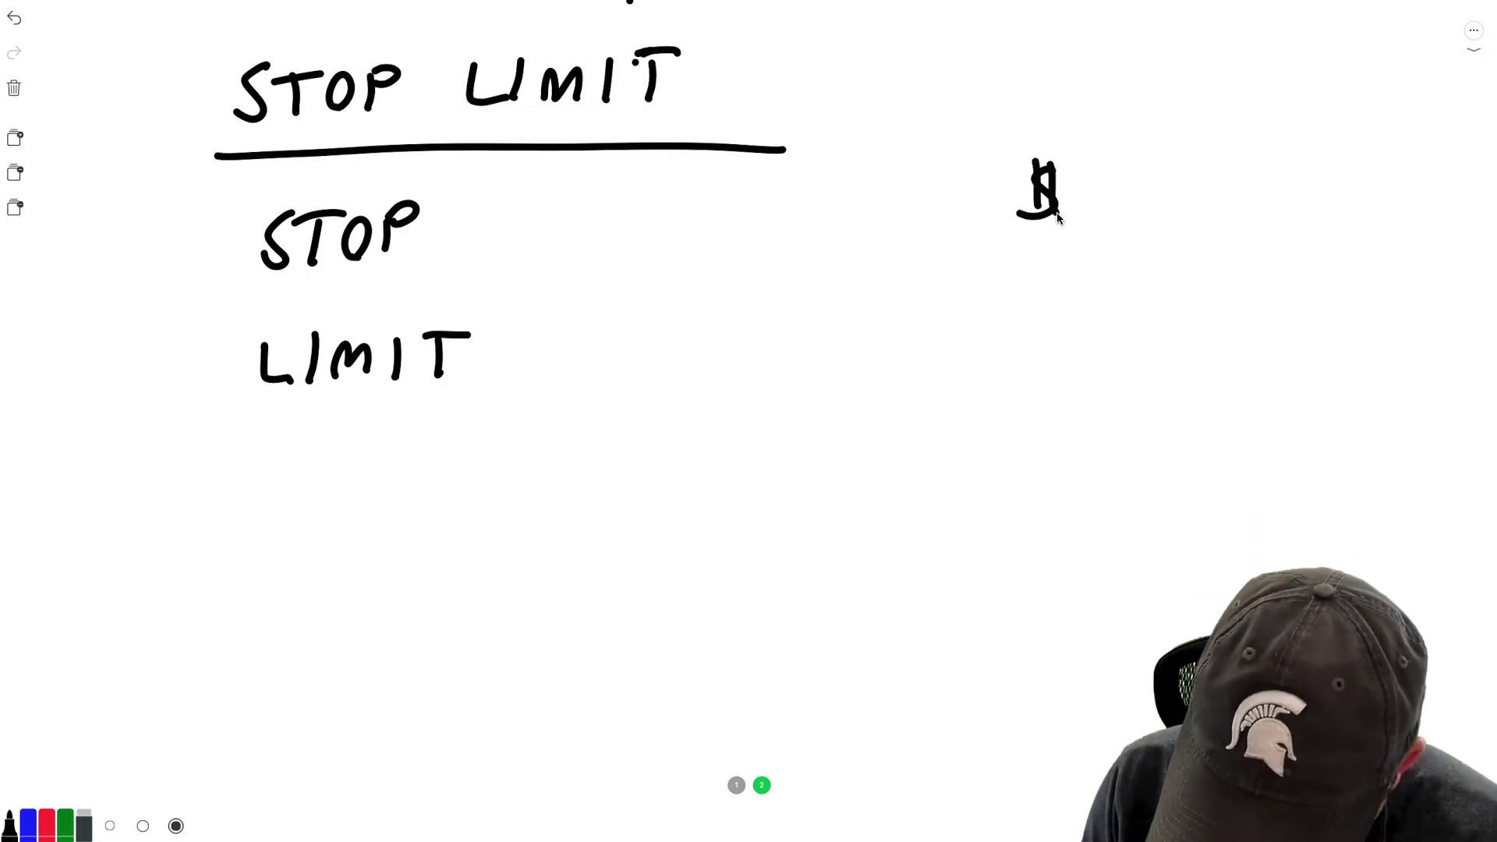
click(1119, 208)
mouse_move(1191, 156)
mouse_down()
mouse_move(1194, 193)
mouse_move(1251, 143)
mouse_up()
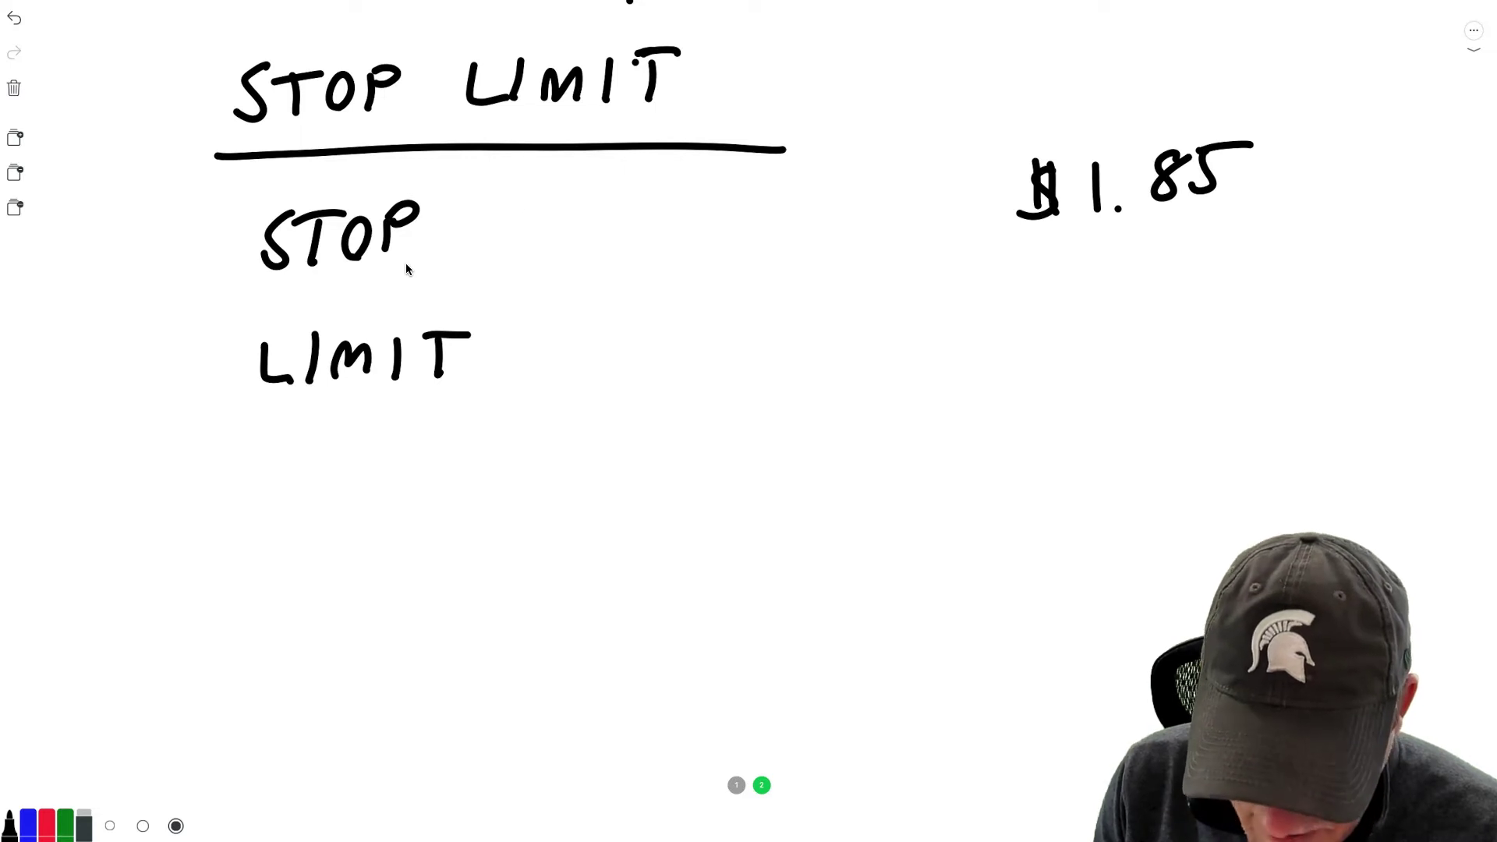
Write the stop price $1.75 in red next to the STOP label.
click(49, 825)
mouse_move(563, 217)
mouse_down()
mouse_move(558, 257)
mouse_move(538, 254)
mouse_up()
drag(555, 261, 577, 207)
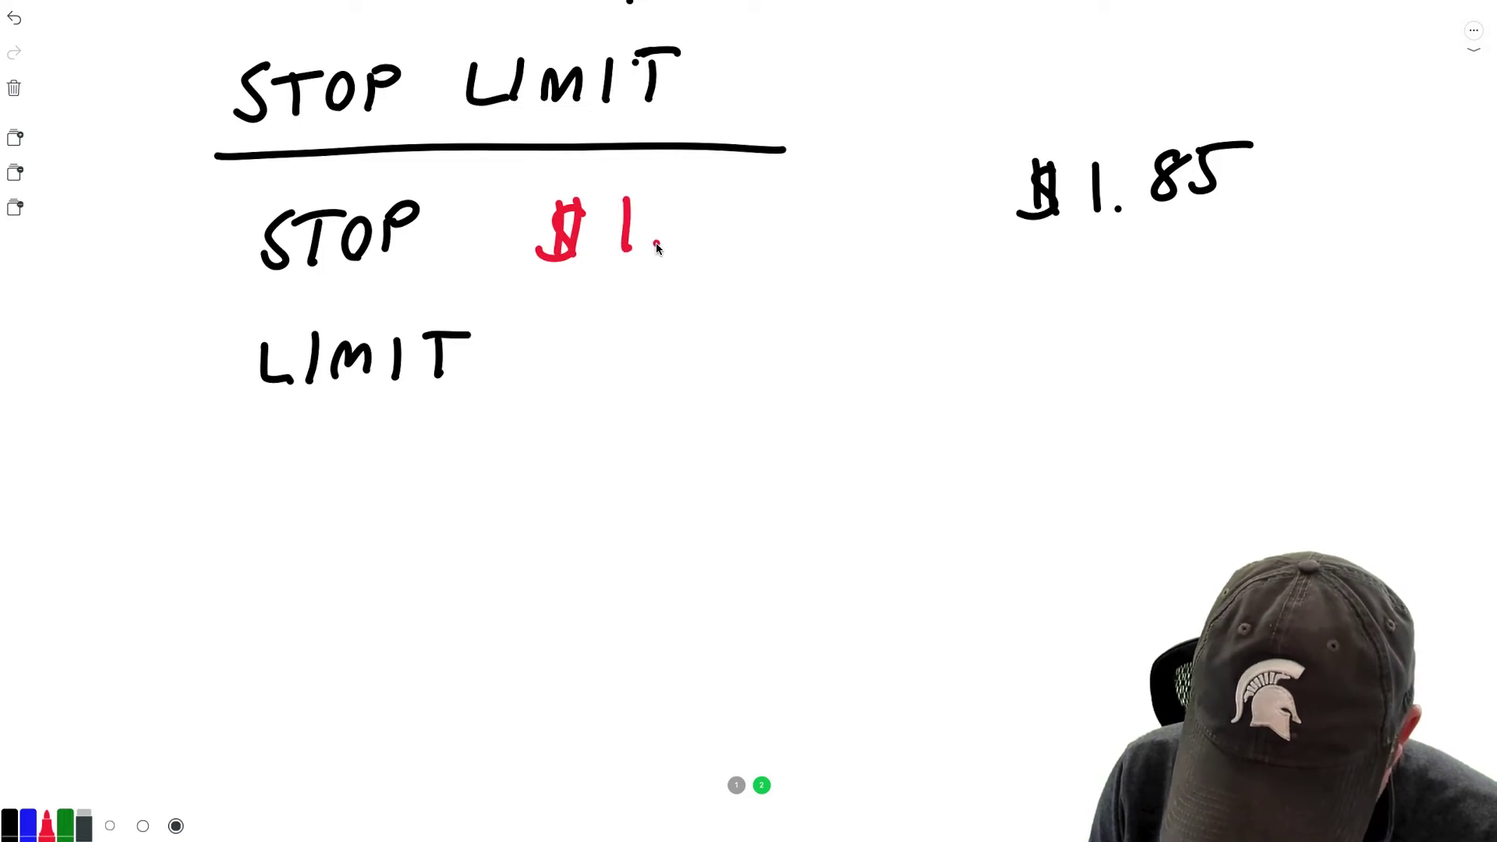
drag(690, 189, 706, 244)
mouse_move(751, 192)
mouse_down()
mouse_move(731, 234)
mouse_move(800, 185)
mouse_up()
drag(696, 187, 701, 206)
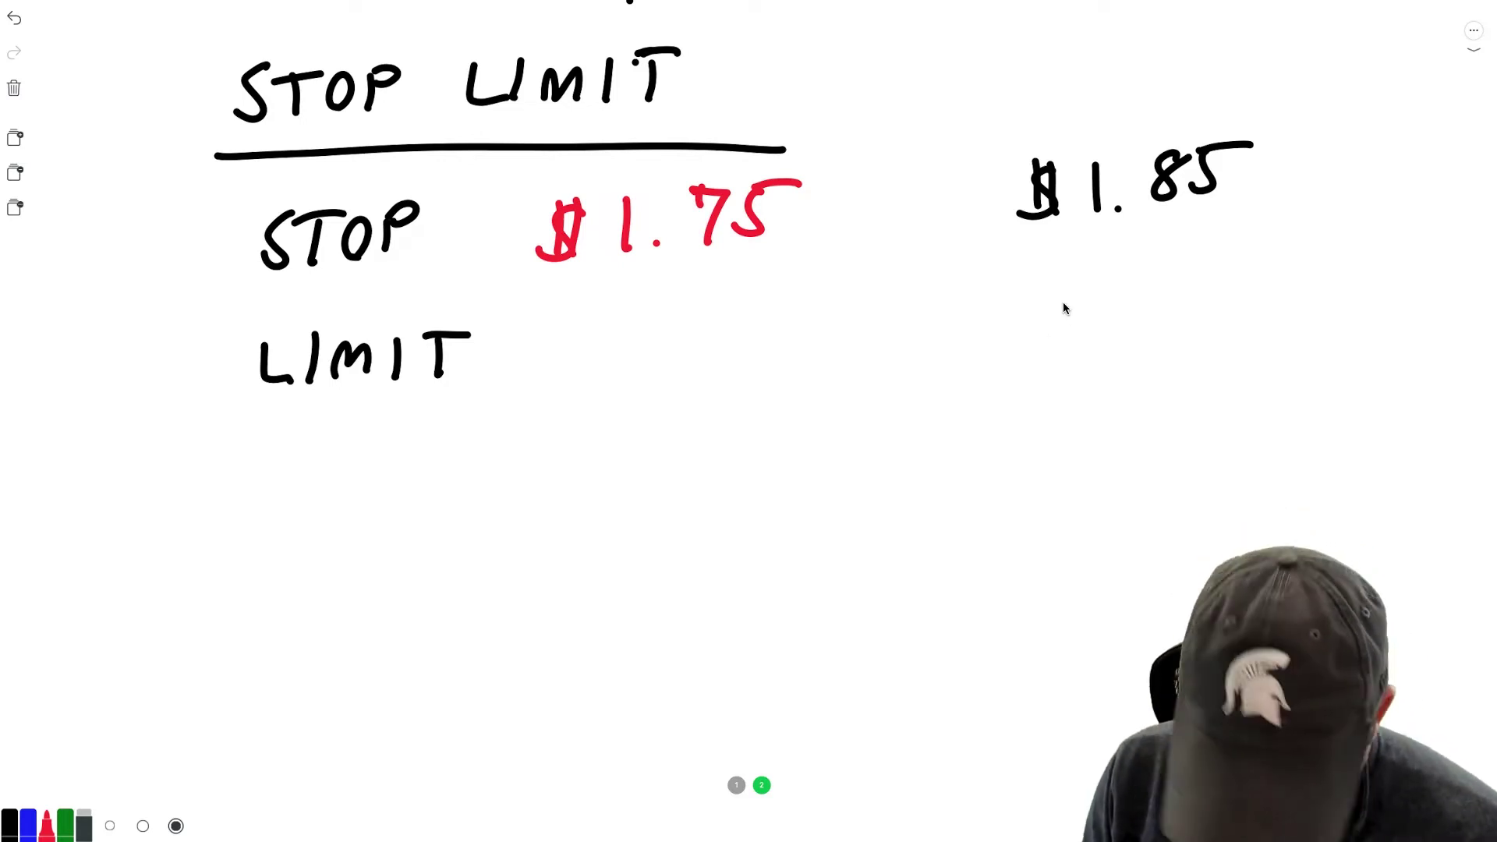
Draw a red arrow down from $1.85 to a red $1.75, and a red arrow pointing at the LIMIT label.
mouse_move(1142, 239)
mouse_down()
mouse_move(1144, 313)
mouse_move(1195, 269)
mouse_up()
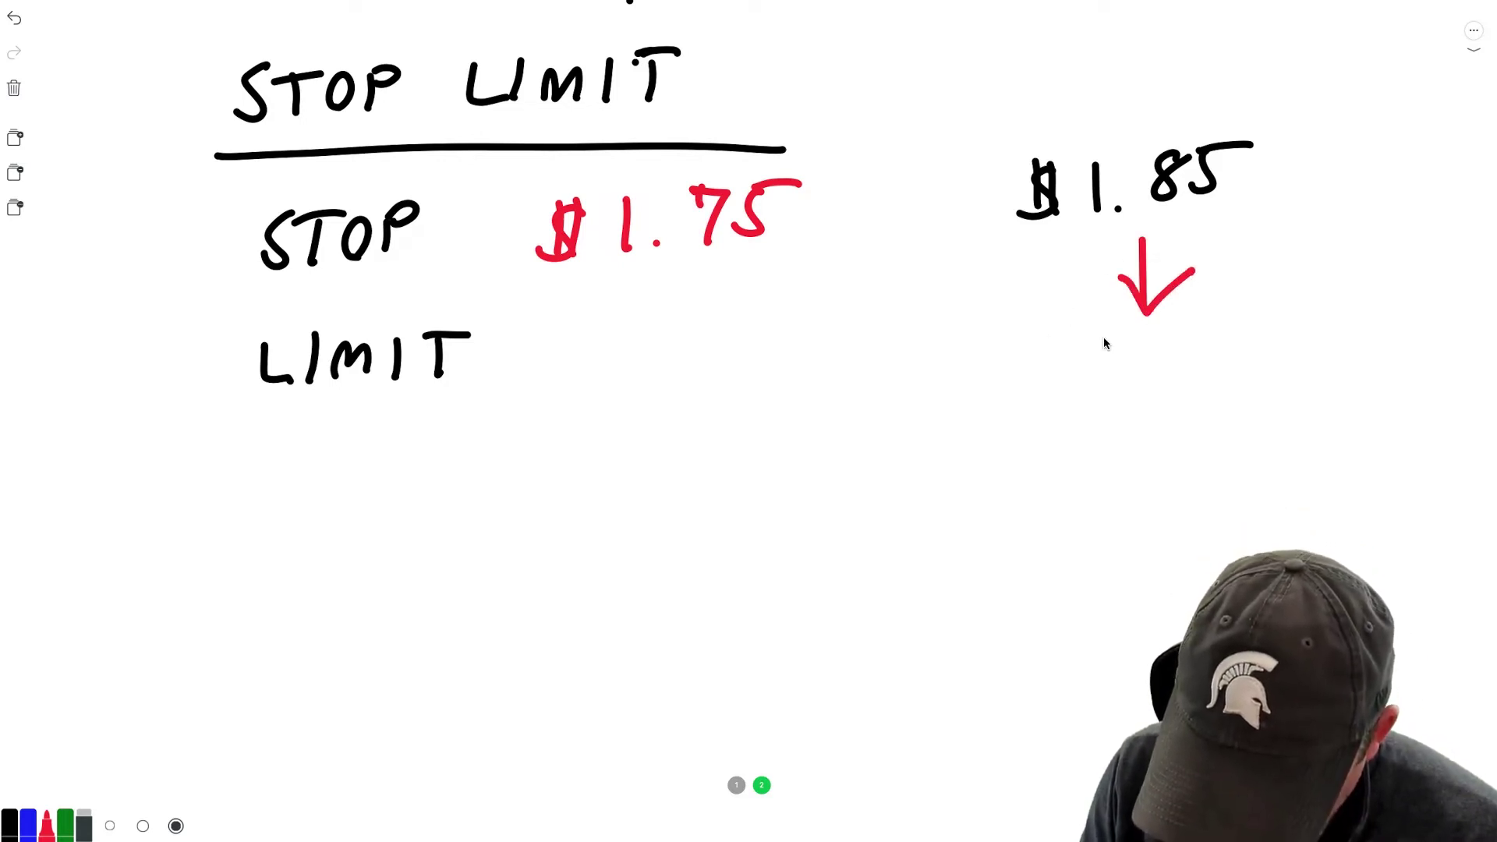
drag(1065, 351, 1037, 394)
drag(1071, 344, 1077, 402)
drag(1123, 343, 1115, 400)
click(1147, 388)
drag(1176, 339, 1191, 389)
drag(1232, 342, 1218, 384)
drag(1232, 340, 1283, 332)
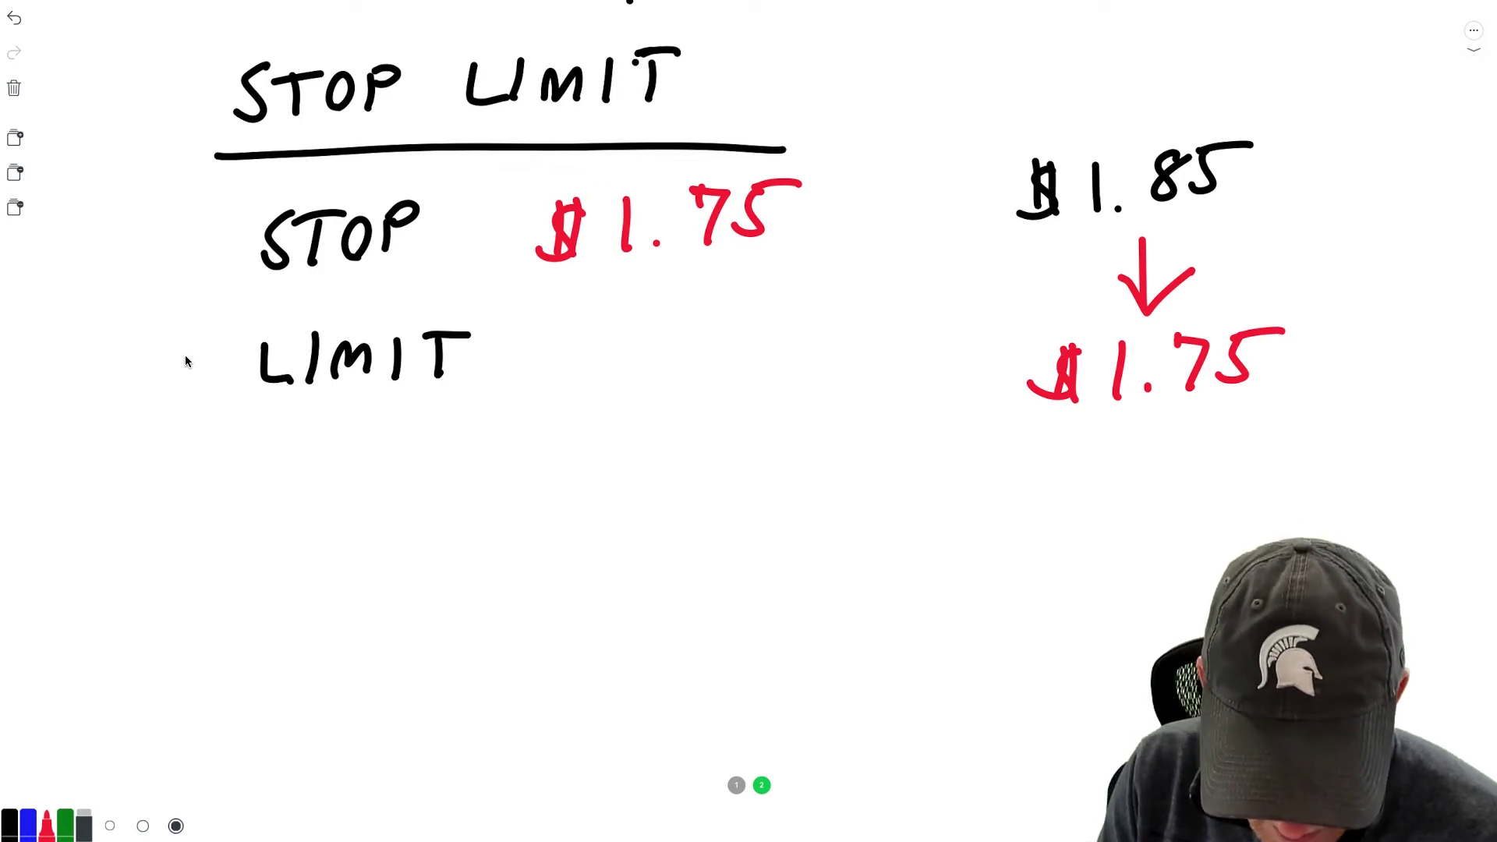
drag(238, 362, 224, 380)
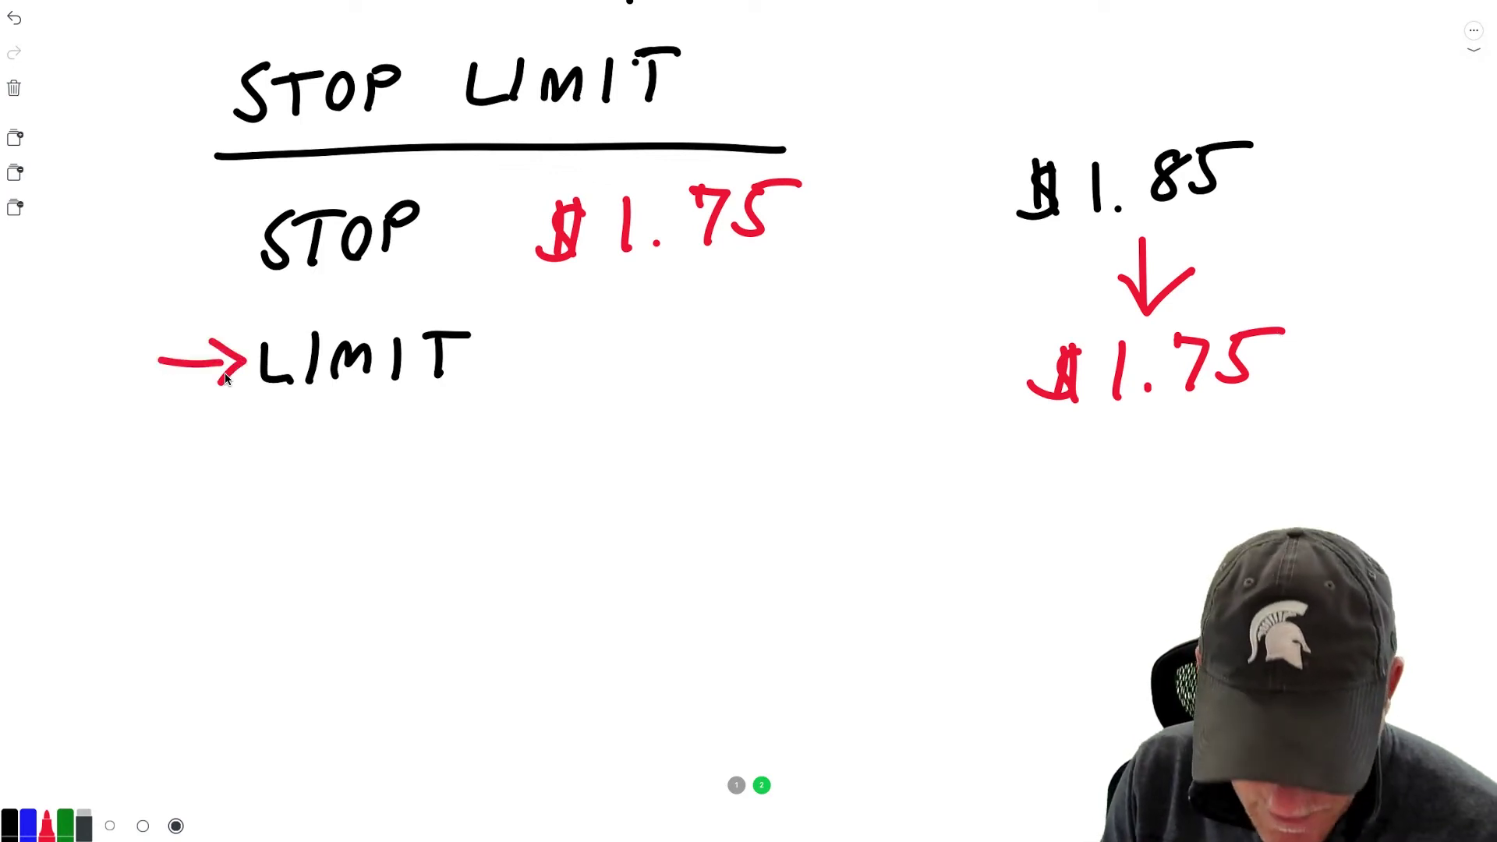
Write the limit price $1.65 in green next to the LIMIT label.
click(69, 824)
click(73, 824)
click(935, 145)
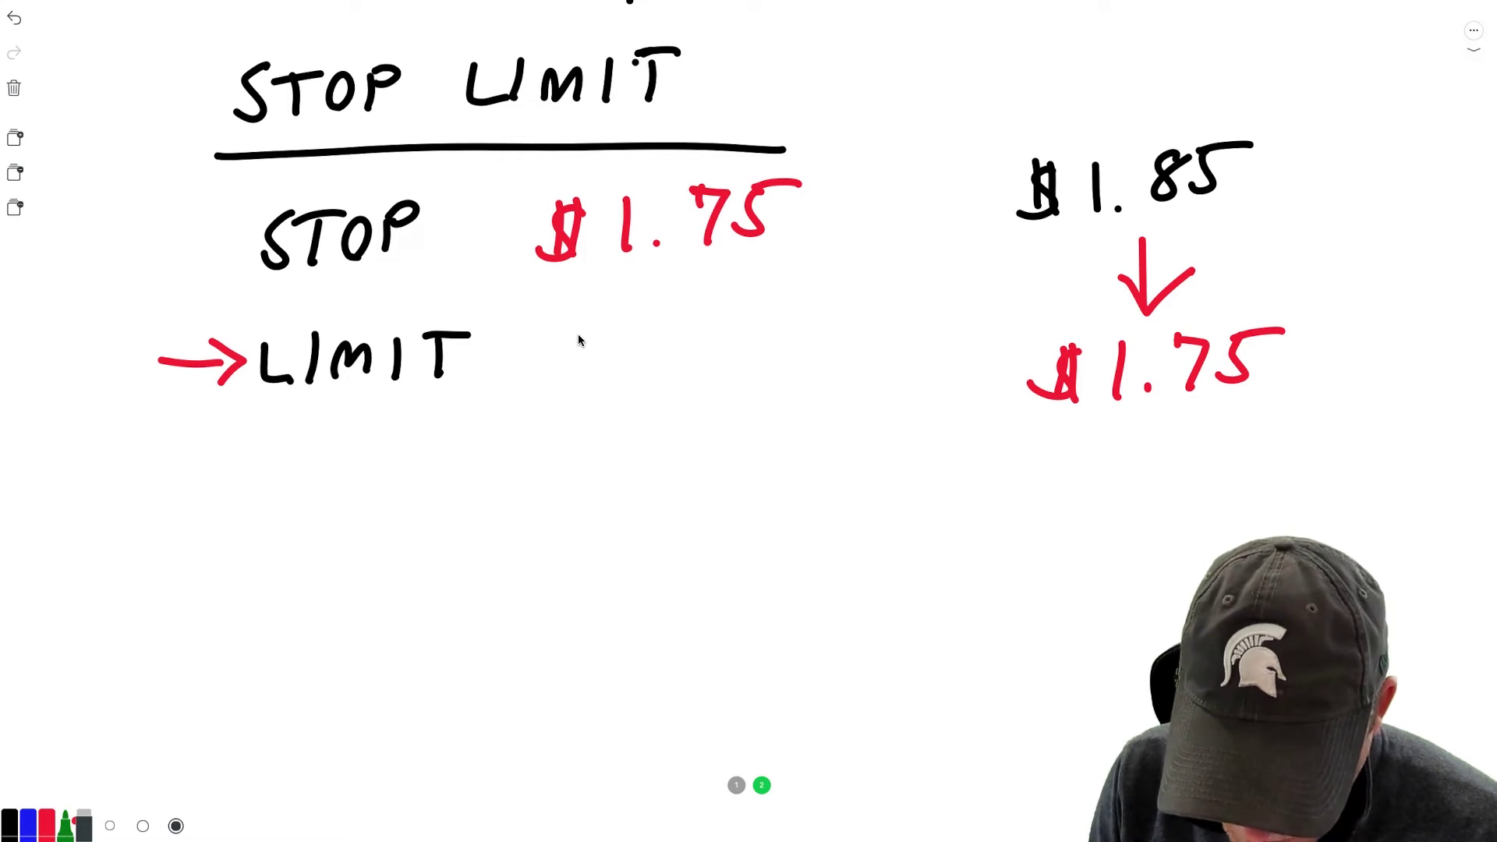
mouse_move(593, 313)
mouse_down()
mouse_move(550, 362)
mouse_move(581, 365)
mouse_up()
drag(636, 308, 635, 360)
click(666, 355)
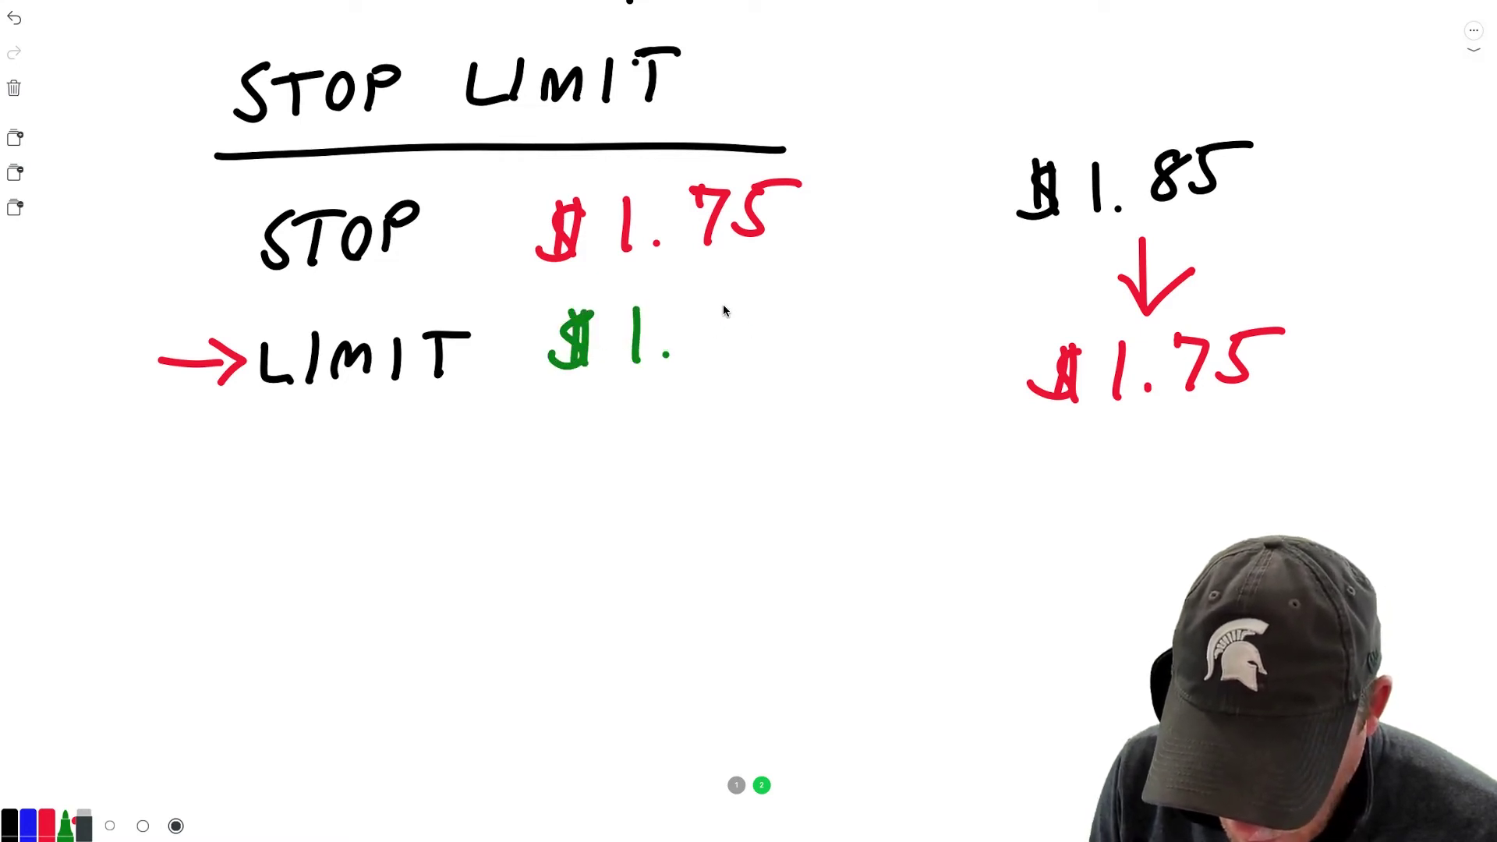
drag(721, 296, 711, 347)
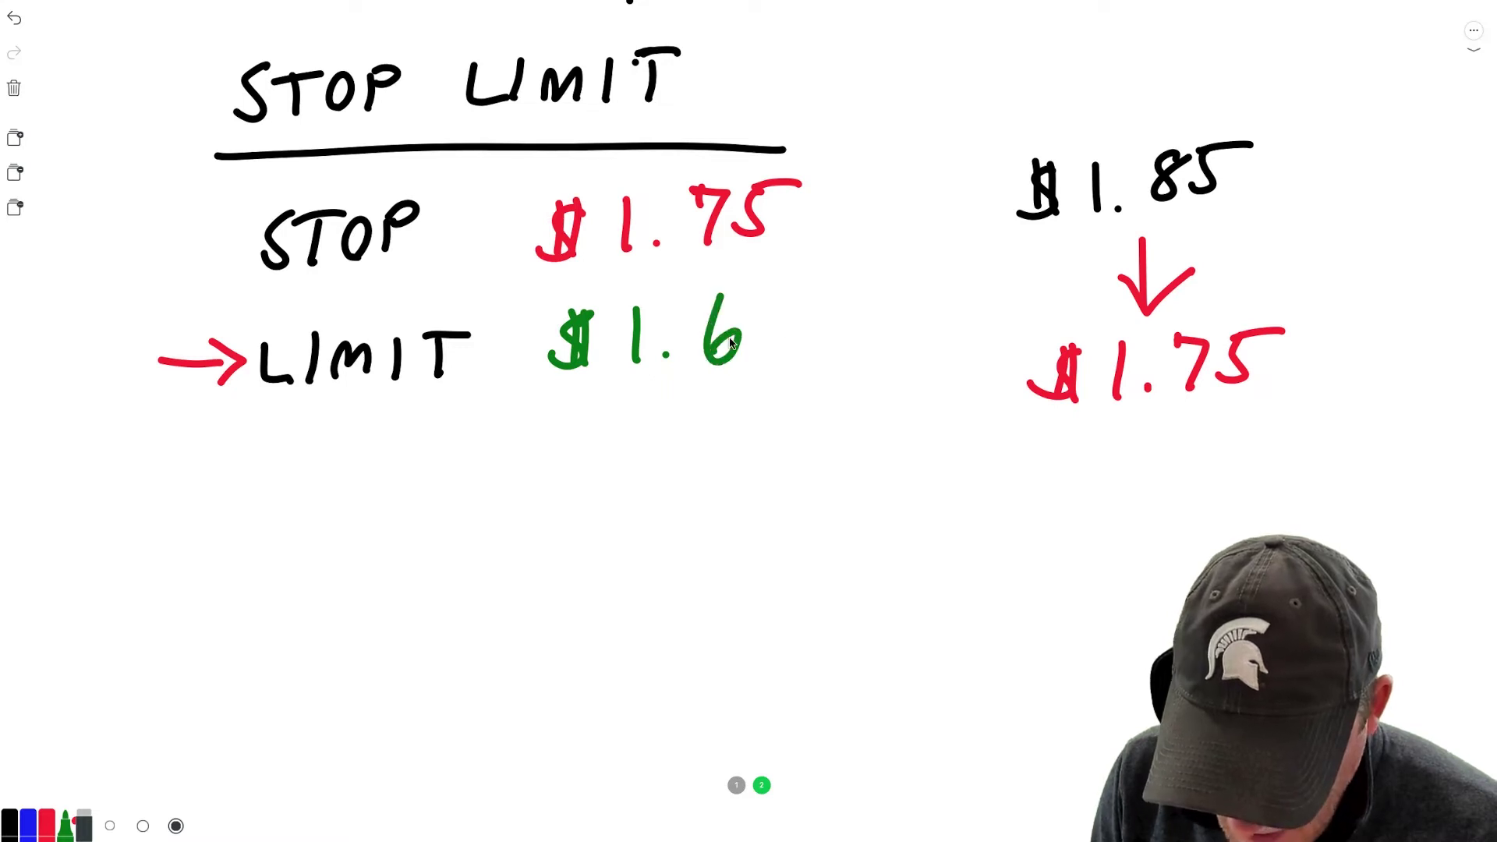
mouse_move(767, 291)
mouse_down()
mouse_move(763, 342)
mouse_move(823, 285)
mouse_up()
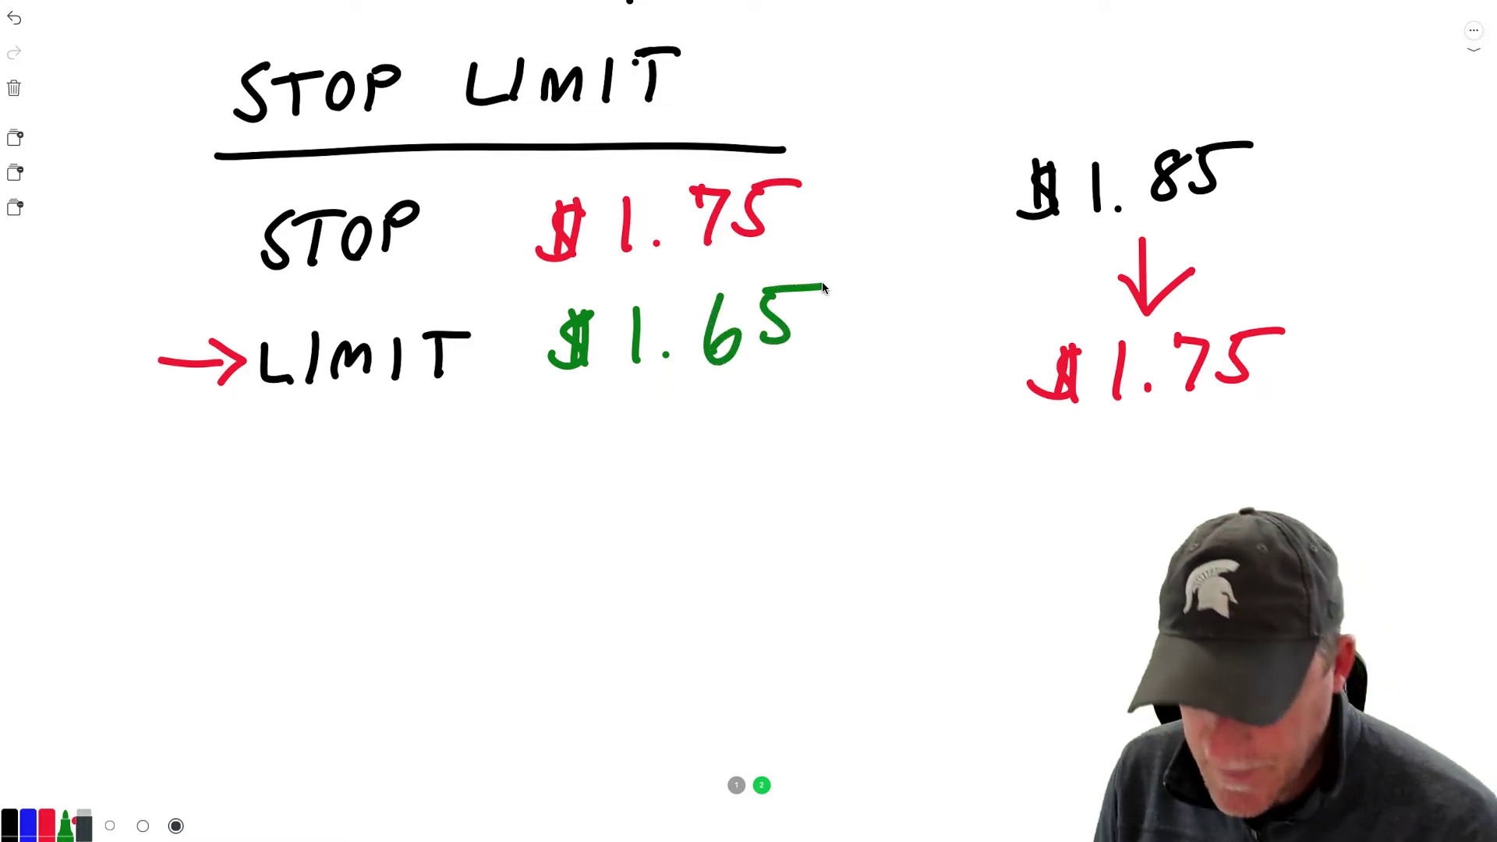
Draw a green arrow down from the red $1.75, write the limit price below it in green and box that price.
mouse_move(1149, 438)
mouse_down()
mouse_move(1153, 521)
mouse_move(1205, 481)
mouse_up()
mouse_move(1089, 575)
mouse_down()
mouse_move(1049, 624)
mouse_move(1128, 627)
mouse_up()
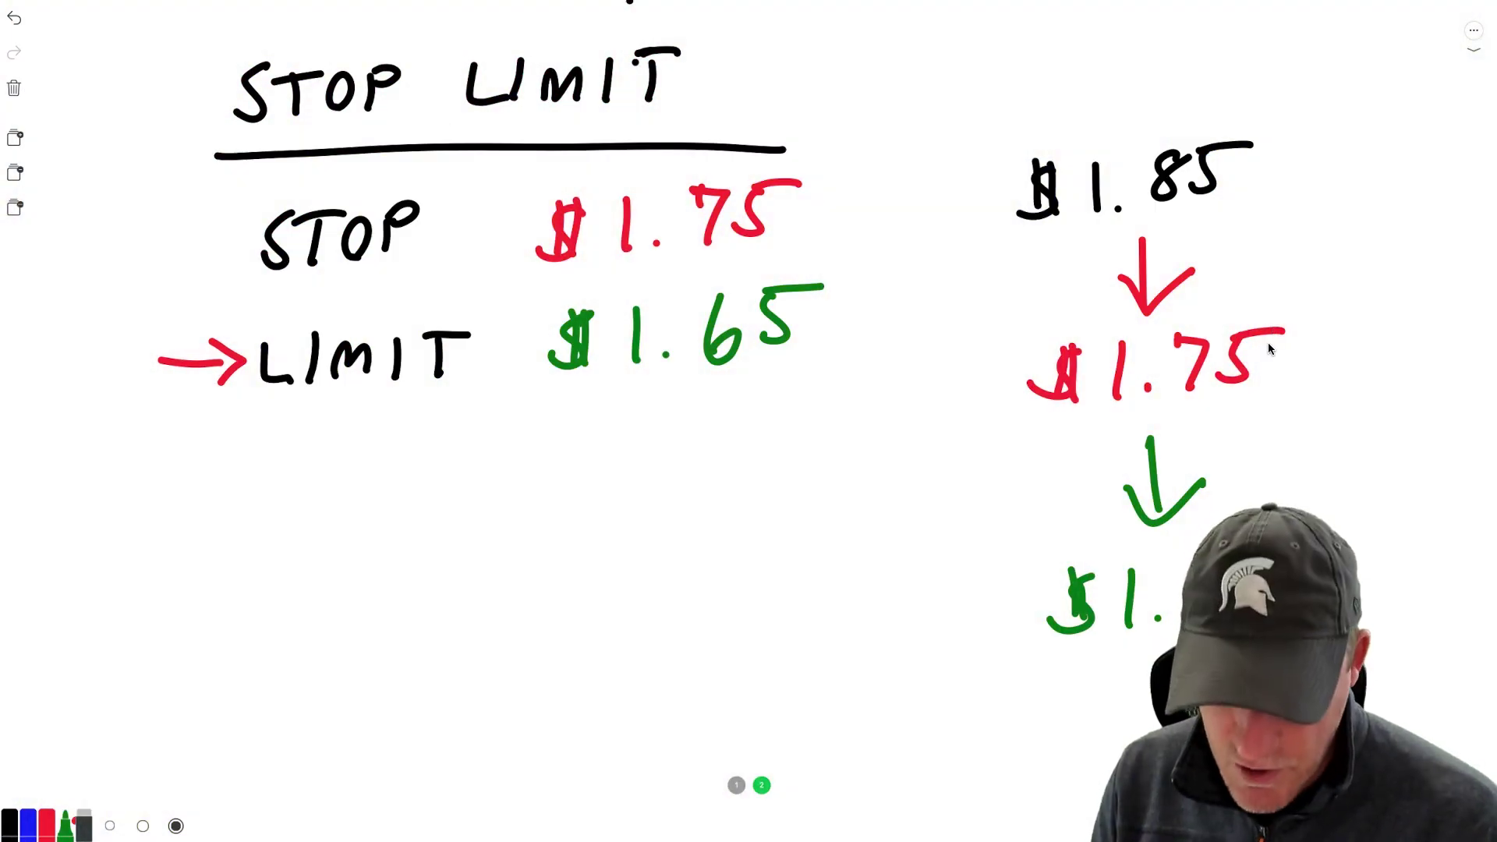
mouse_move(985, 552)
mouse_down()
mouse_move(981, 644)
mouse_move(1031, 535)
mouse_move(1337, 544)
mouse_up()
drag(981, 652, 1189, 640)
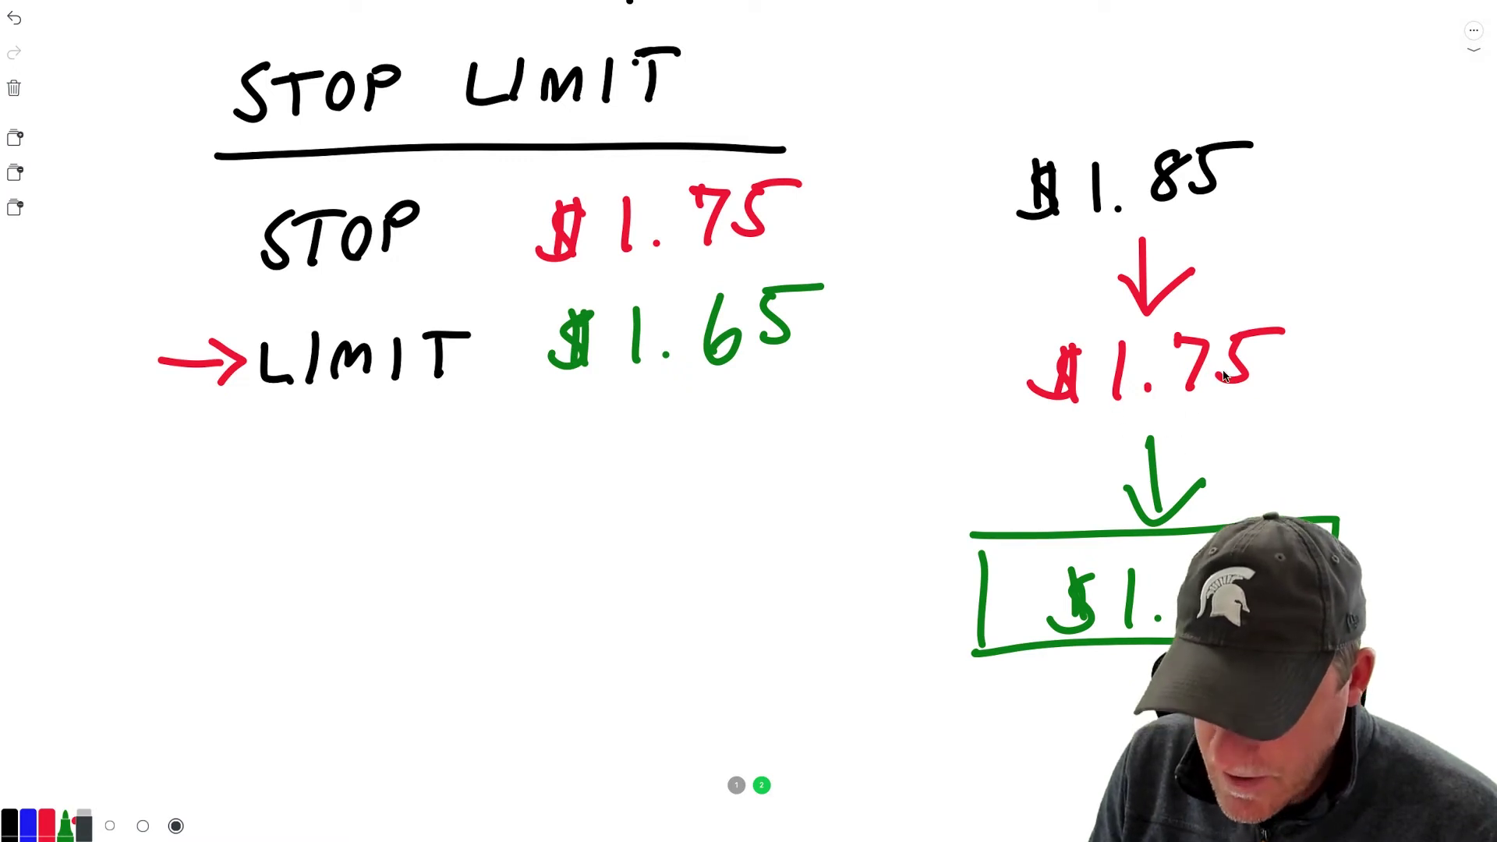
Write .74 and .73 in green beside the lower arrow and draw a green arrow pointing left at them.
mouse_move(1195, 437)
mouse_down()
mouse_move(1245, 419)
mouse_move(1239, 446)
mouse_move(1284, 447)
mouse_up()
drag(1279, 413, 1266, 500)
click(1216, 488)
mouse_move(1448, 416)
mouse_down()
mouse_move(1353, 421)
mouse_move(1415, 450)
mouse_up()
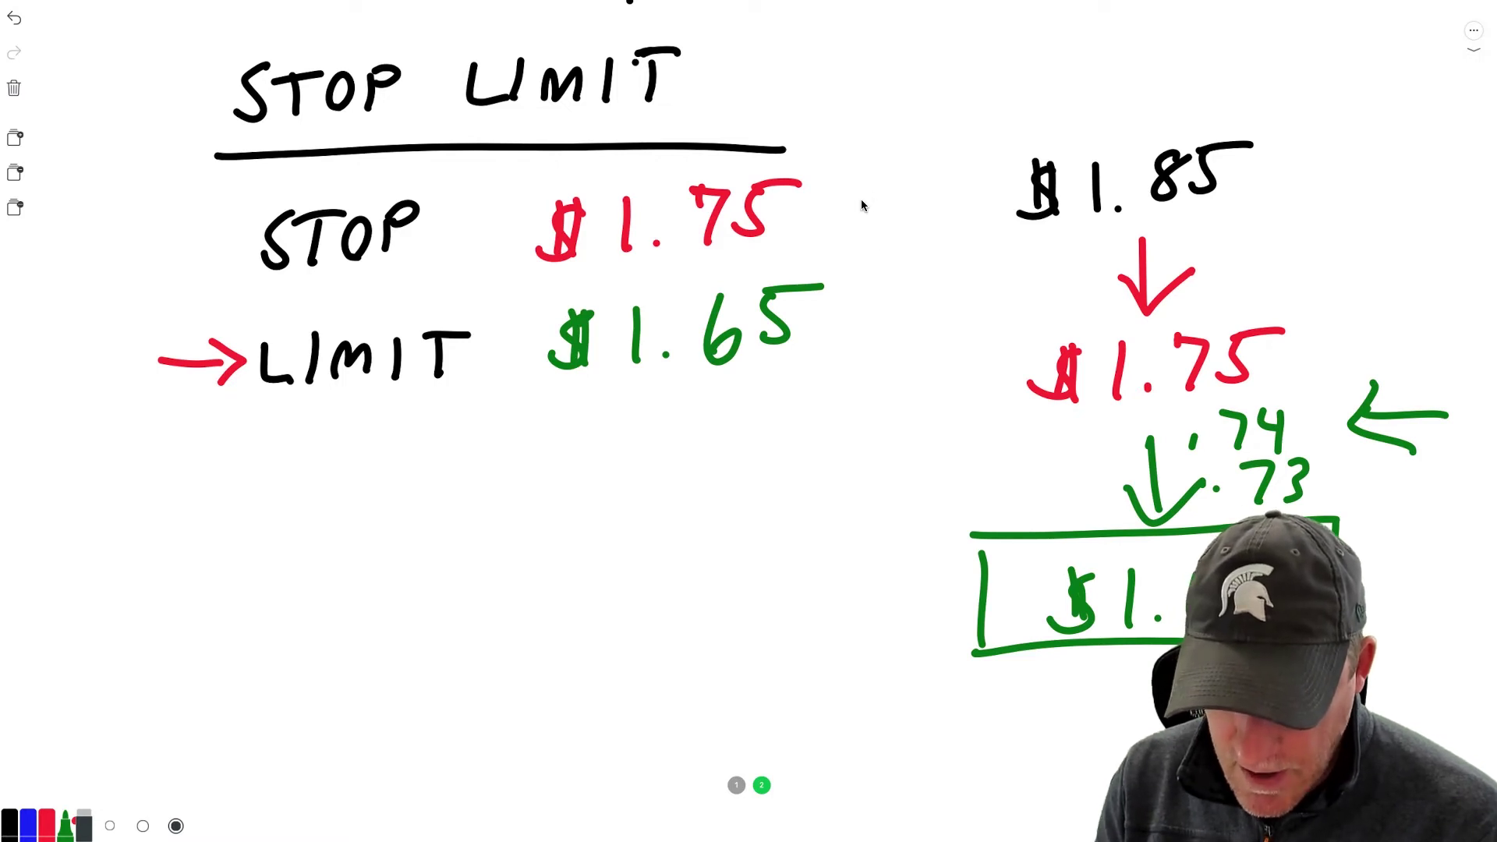
Draw a green downward arrow beside the stop and limit prices, and write $1.40 in green below $1.65.
mouse_move(860, 197)
mouse_down()
mouse_move(880, 399)
mouse_move(928, 330)
mouse_up()
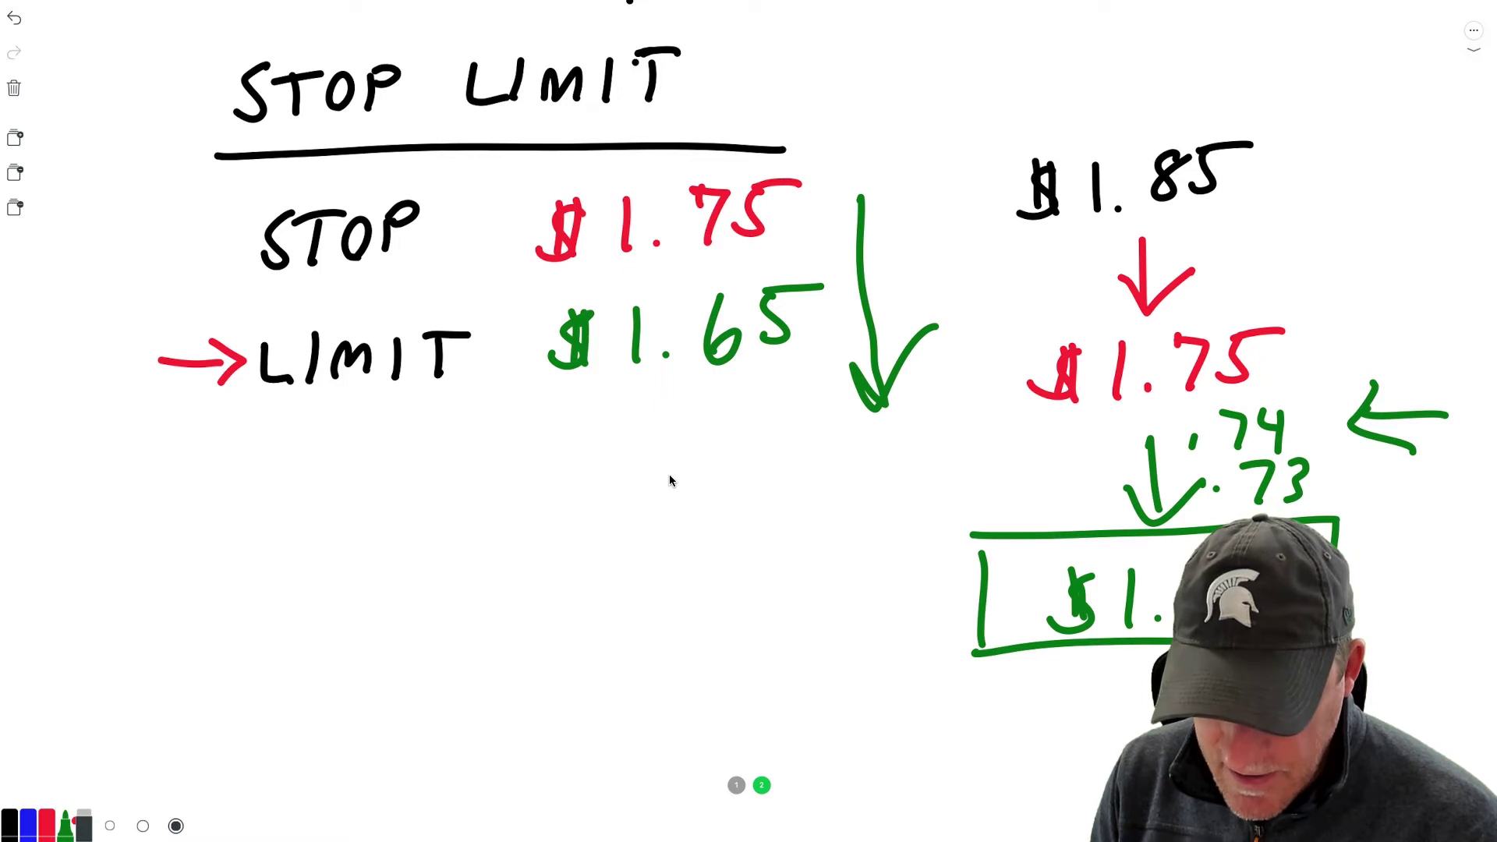
drag(647, 465, 650, 504)
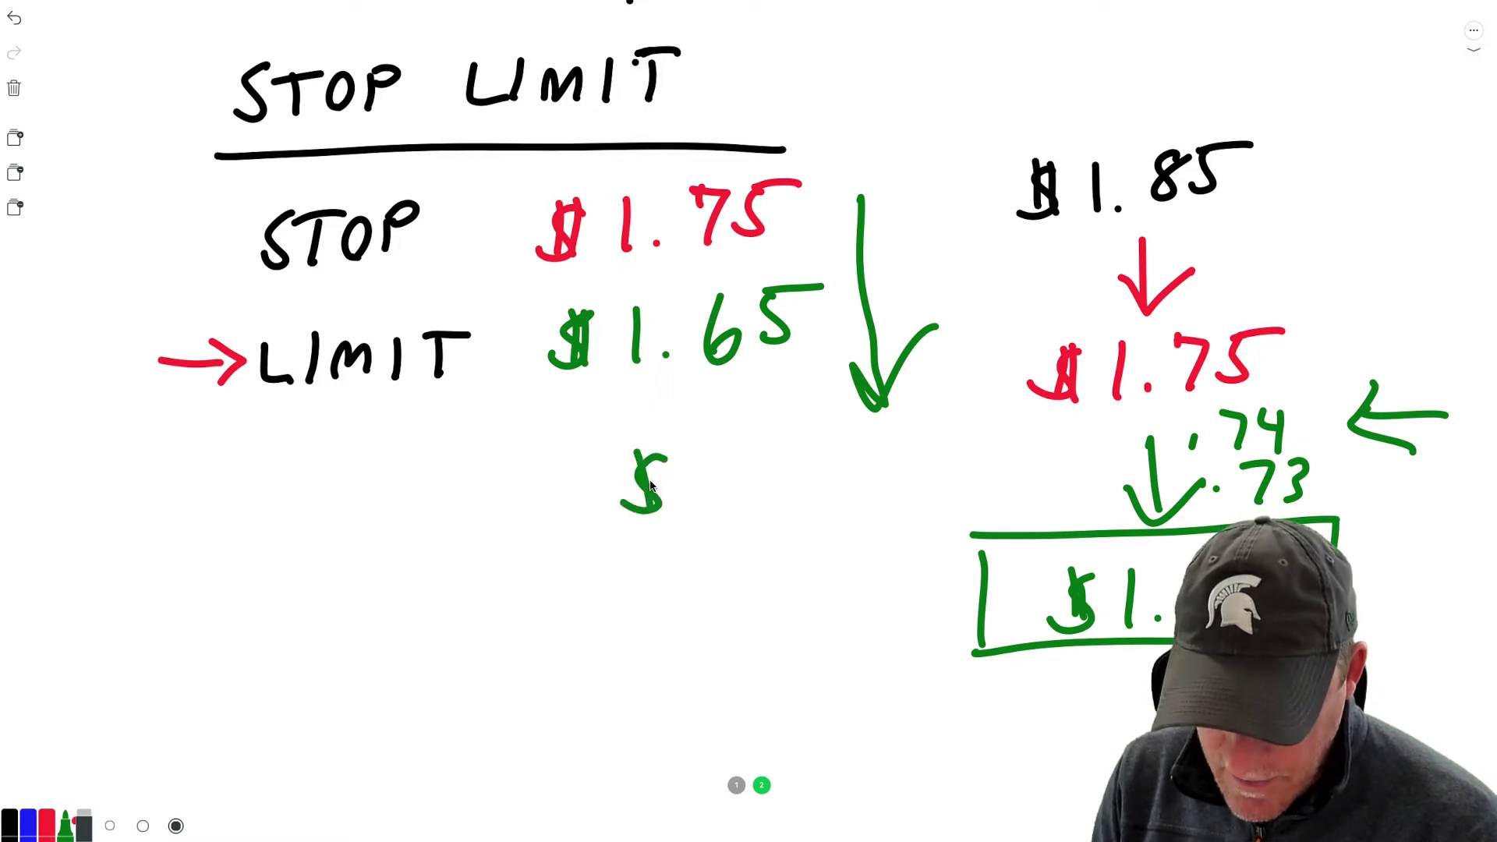
drag(768, 476, 801, 471)
mouse_move(805, 436)
mouse_down()
mouse_move(795, 509)
mouse_move(828, 488)
mouse_up()
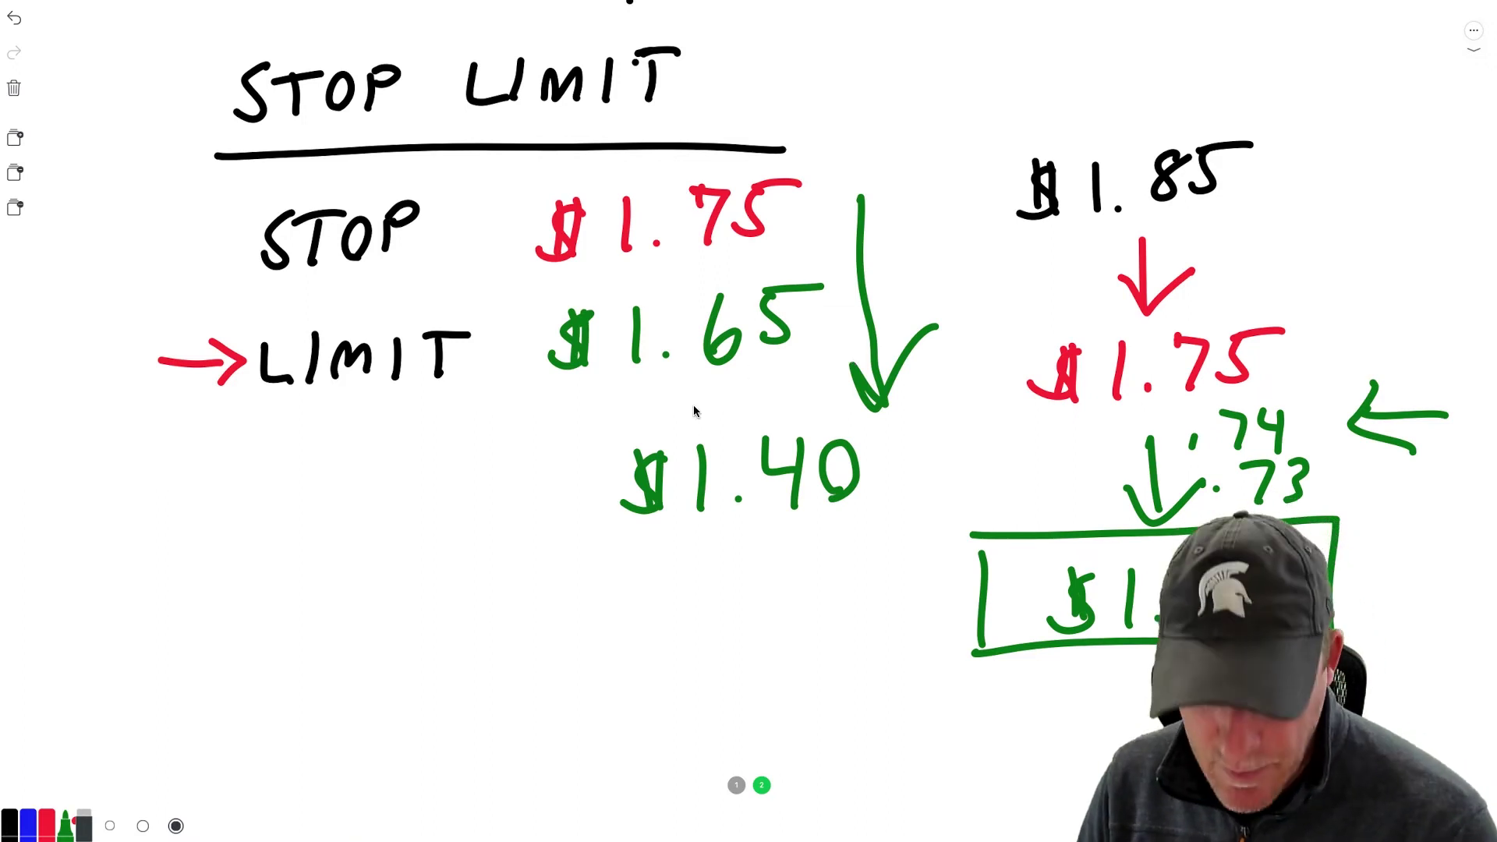
Add a new blank page to the whiteboard.
mouse_move(821, 811)
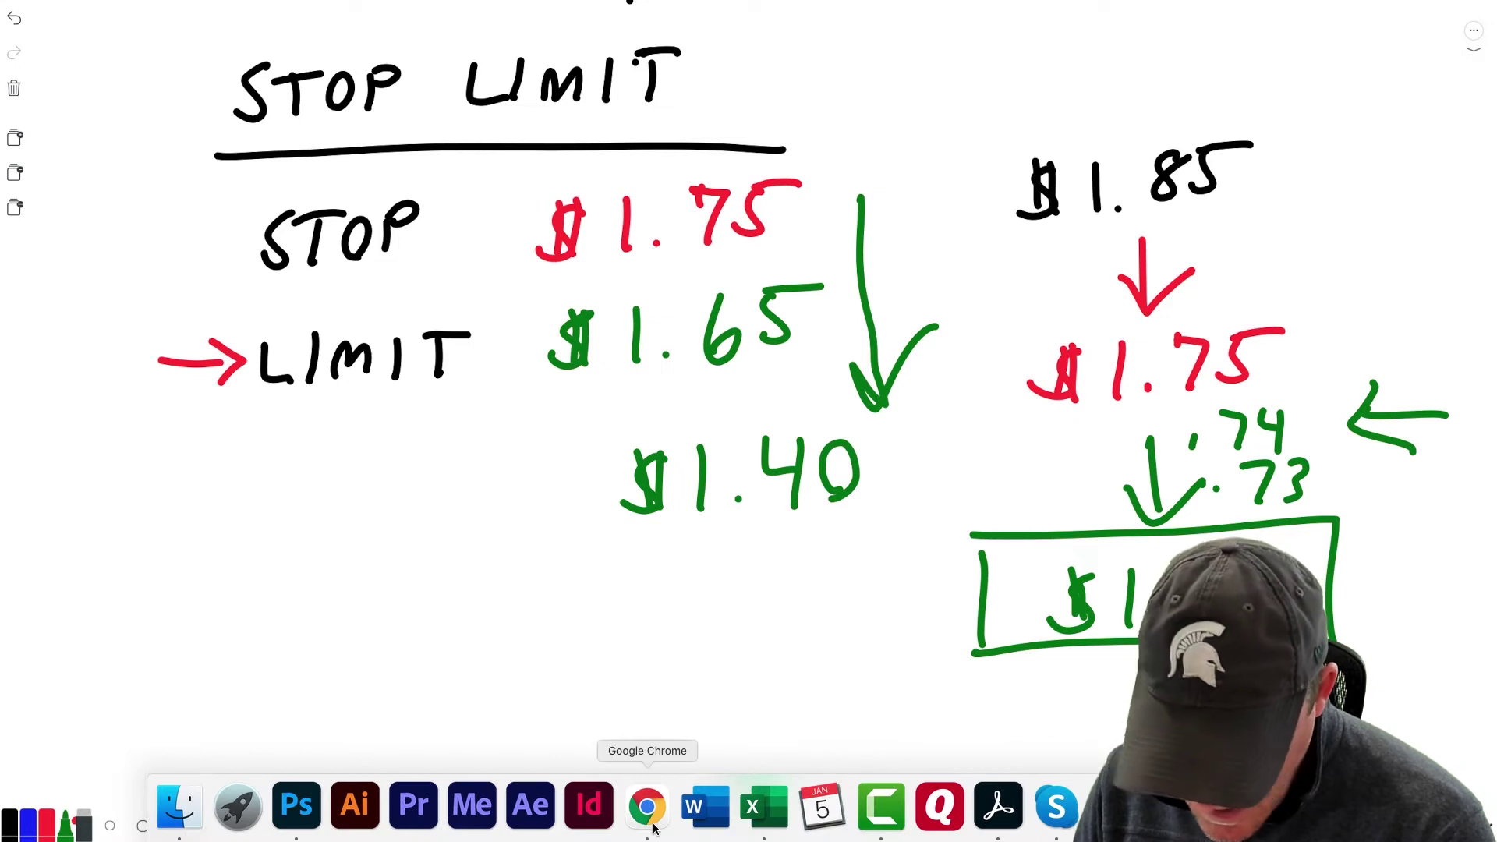
click(14, 138)
Switch to TradeStation in Chrome and set the GILD call's order type to Stop Market, activating its stop price entry.
mouse_move(588, 811)
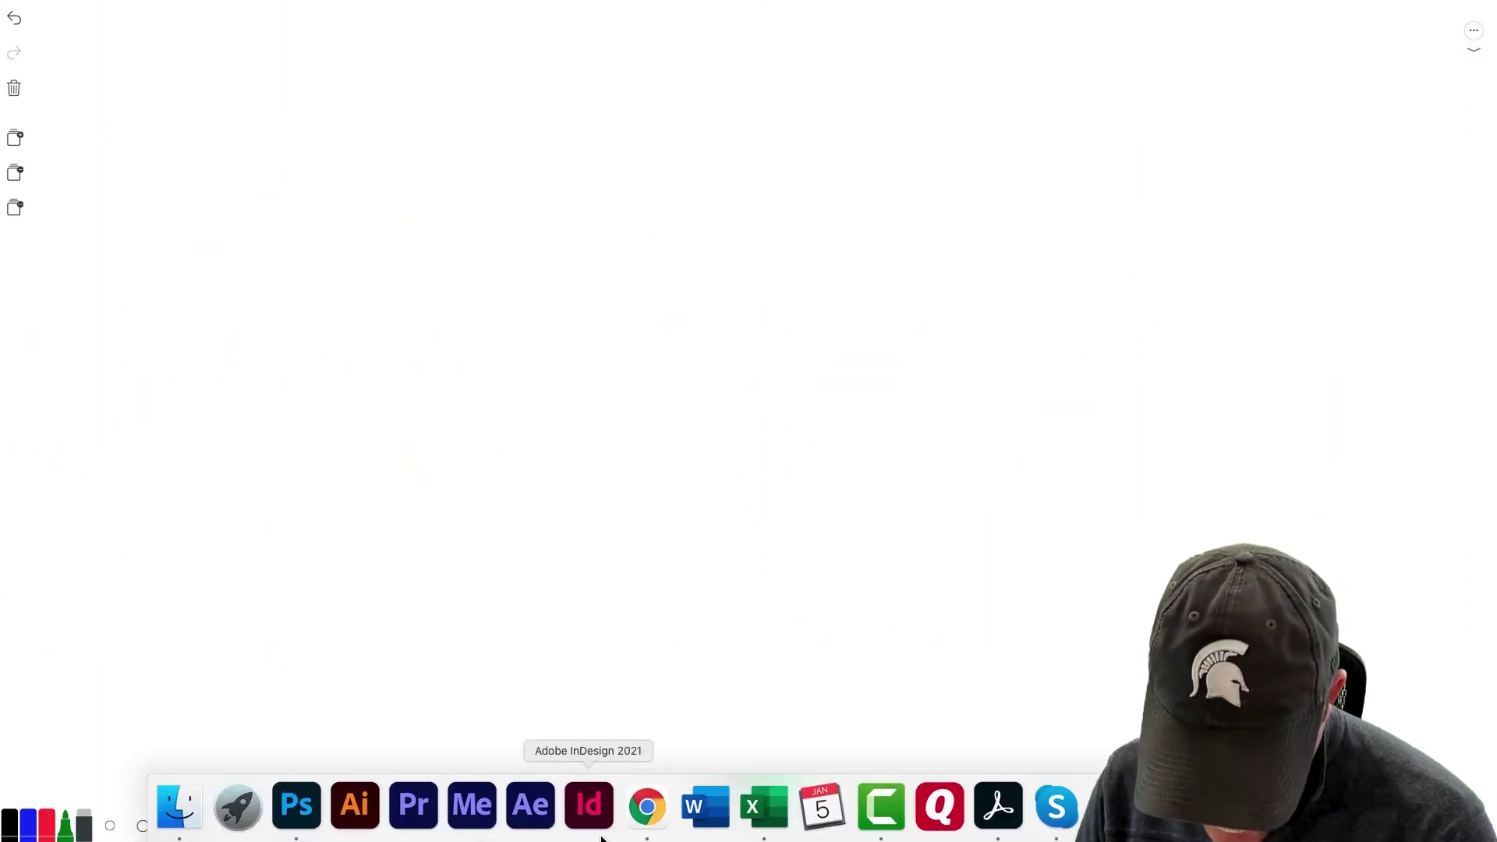
click(642, 811)
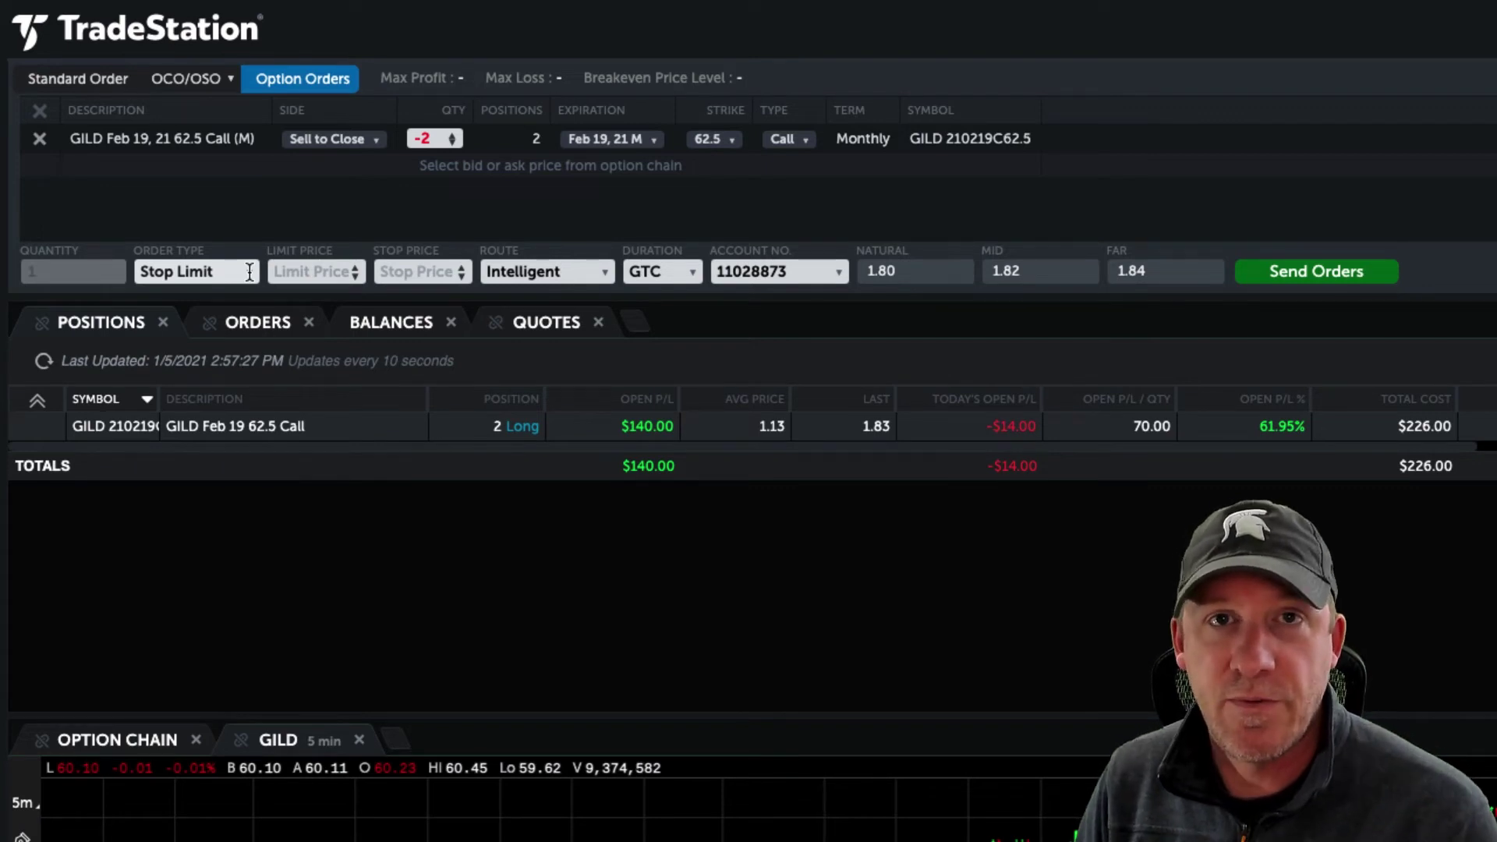
click(250, 271)
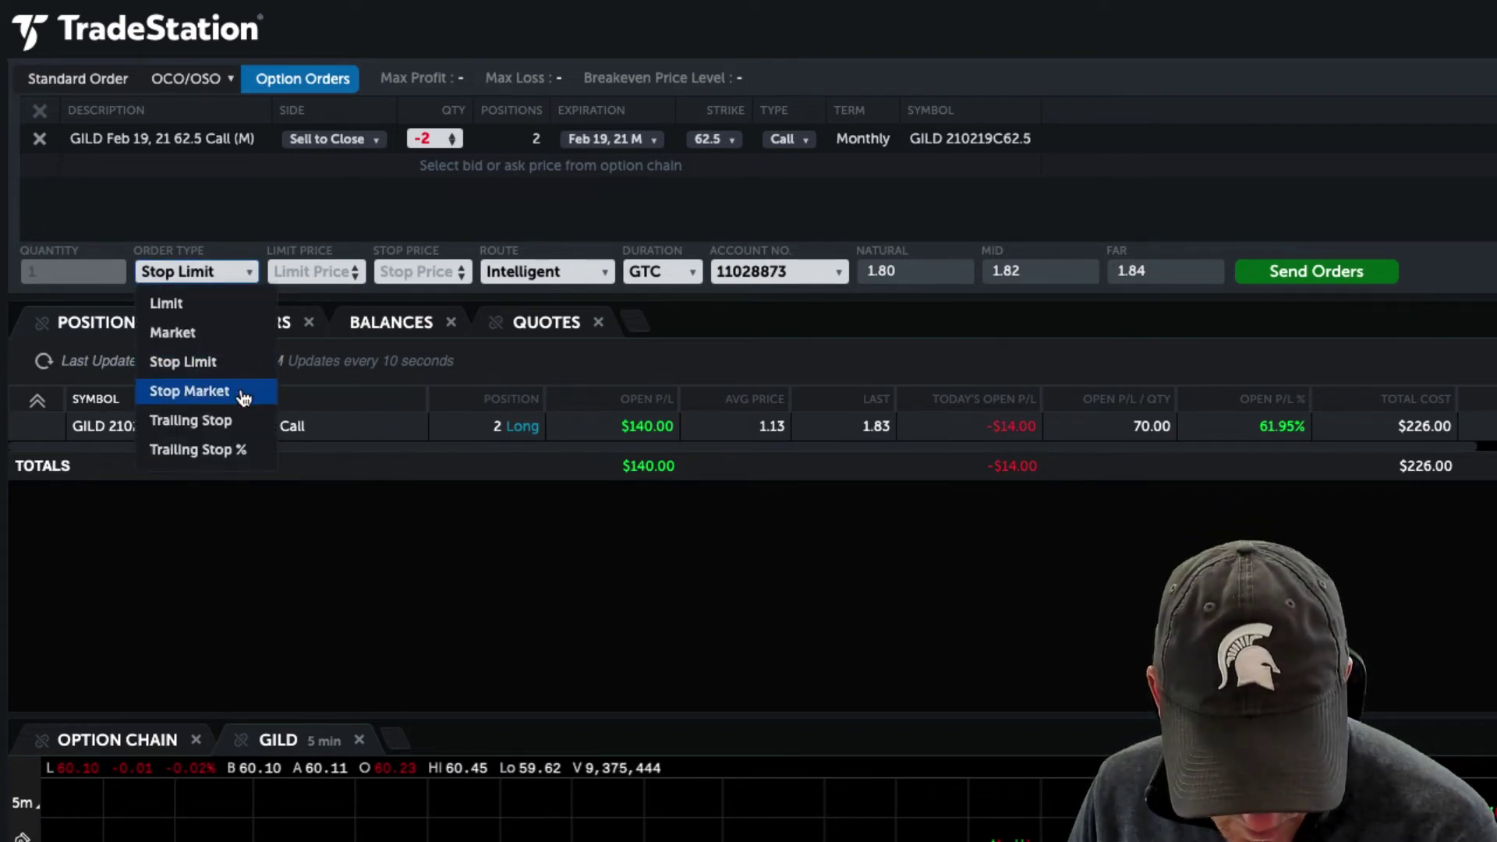
click(207, 392)
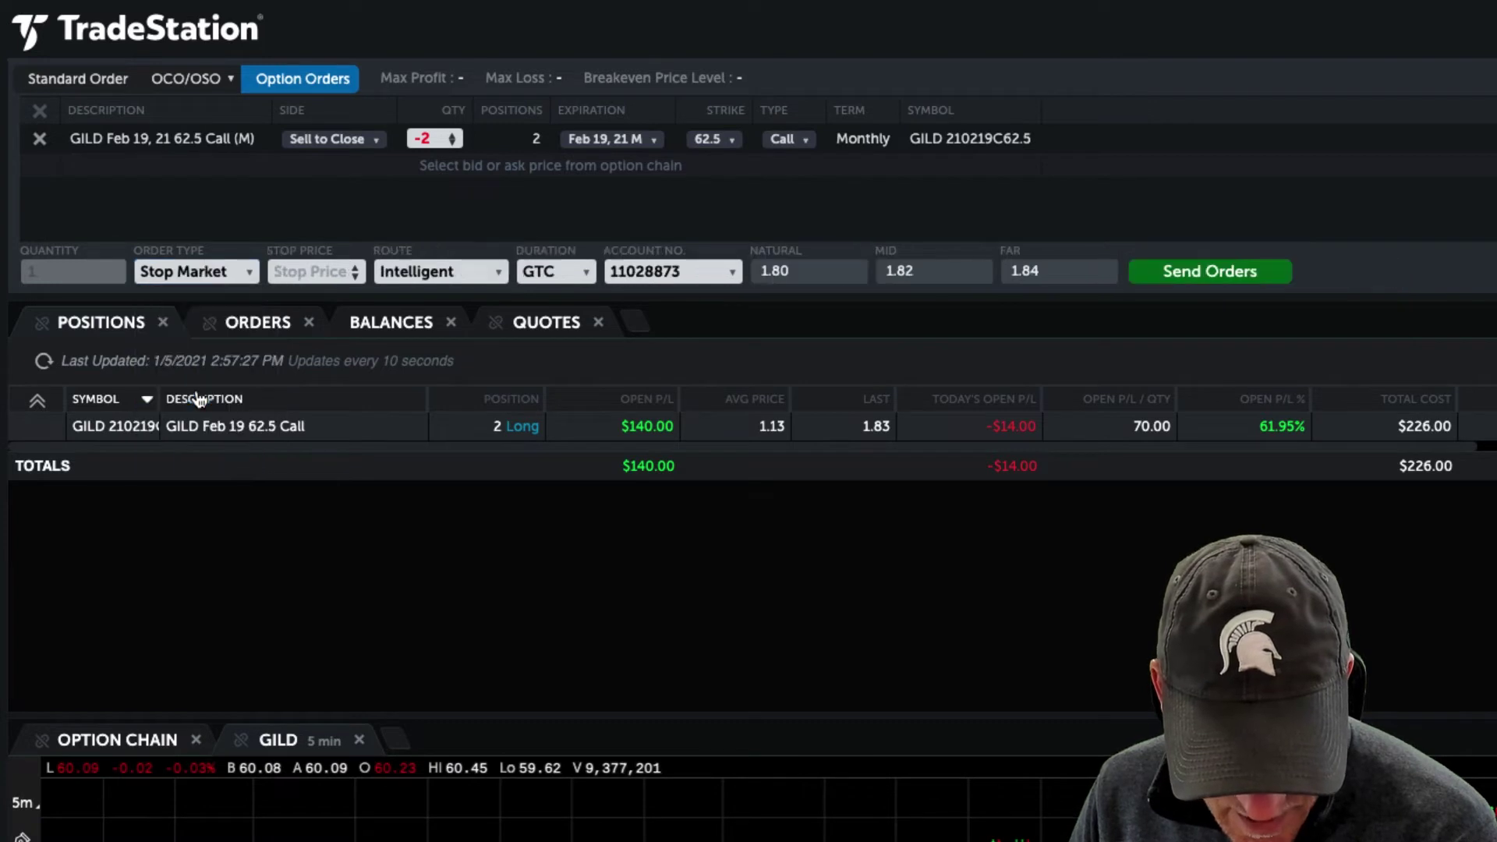
click(307, 275)
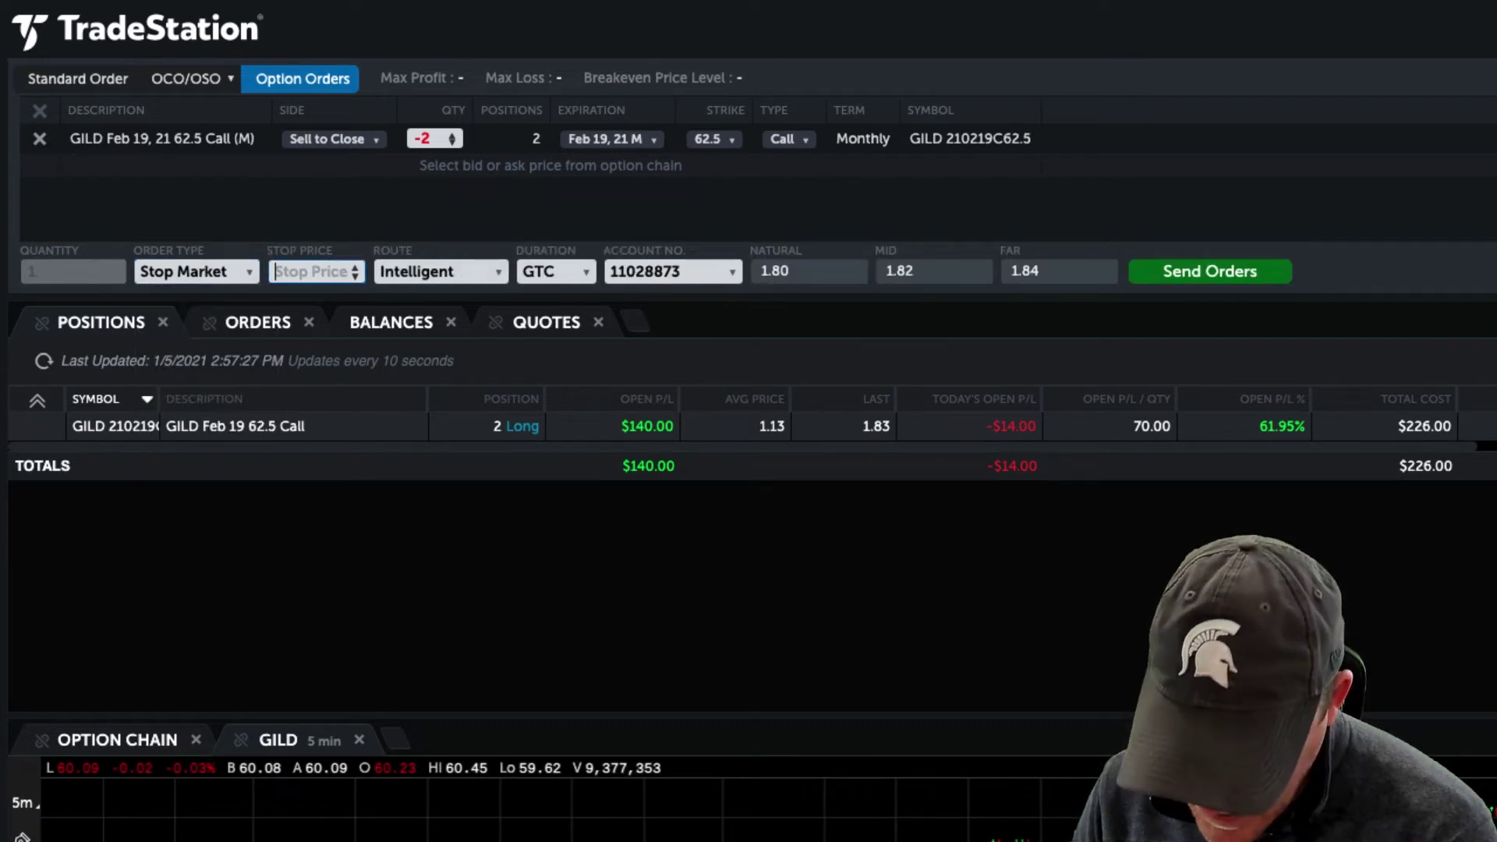
Switch back to the whiteboard and write the underlined heading STOP MARKET in black on the blank page.
key(alt+Tab)
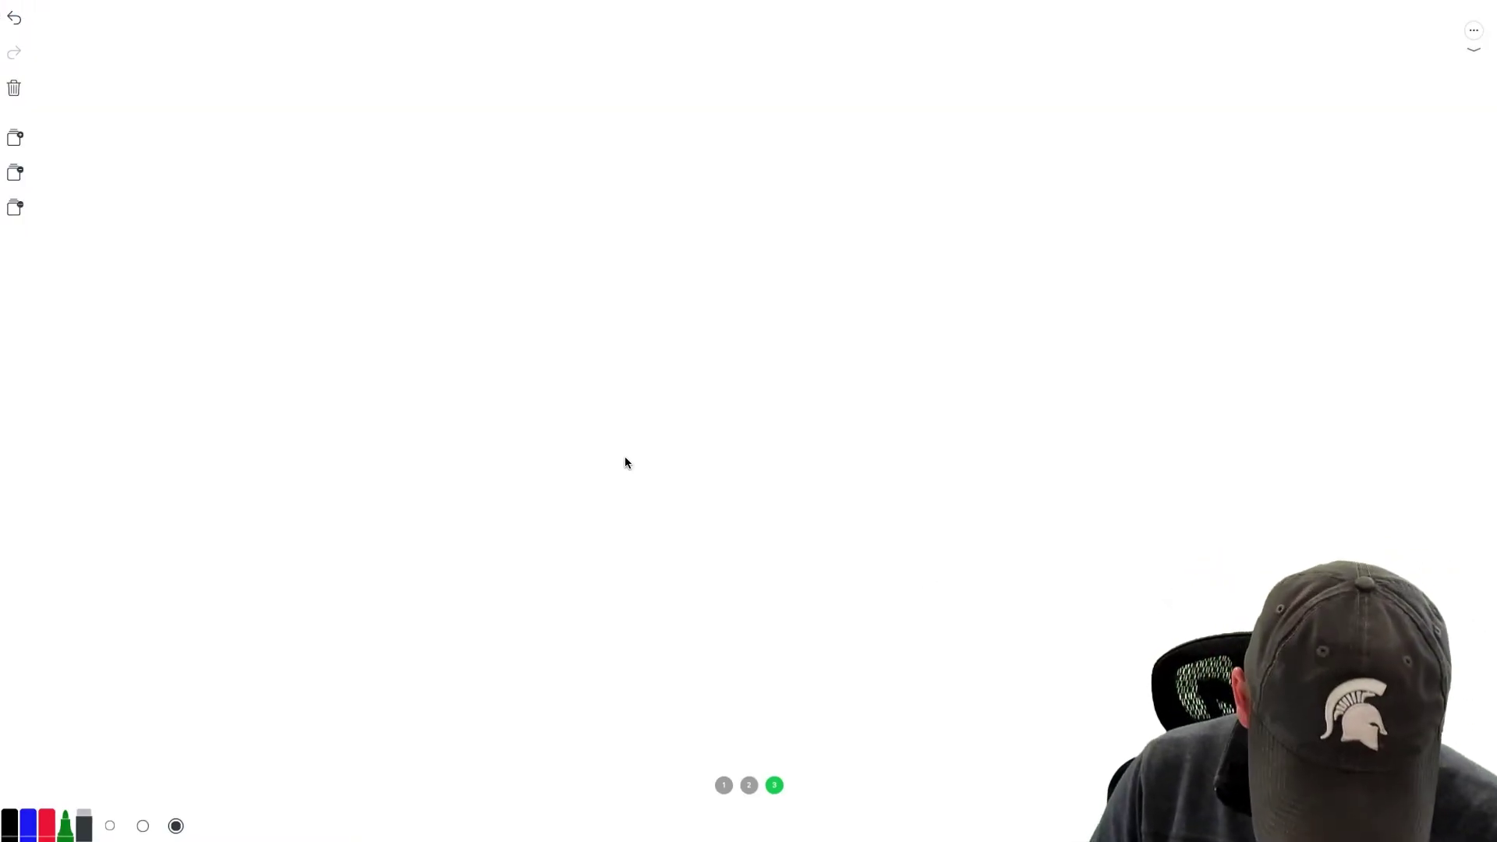
click(11, 825)
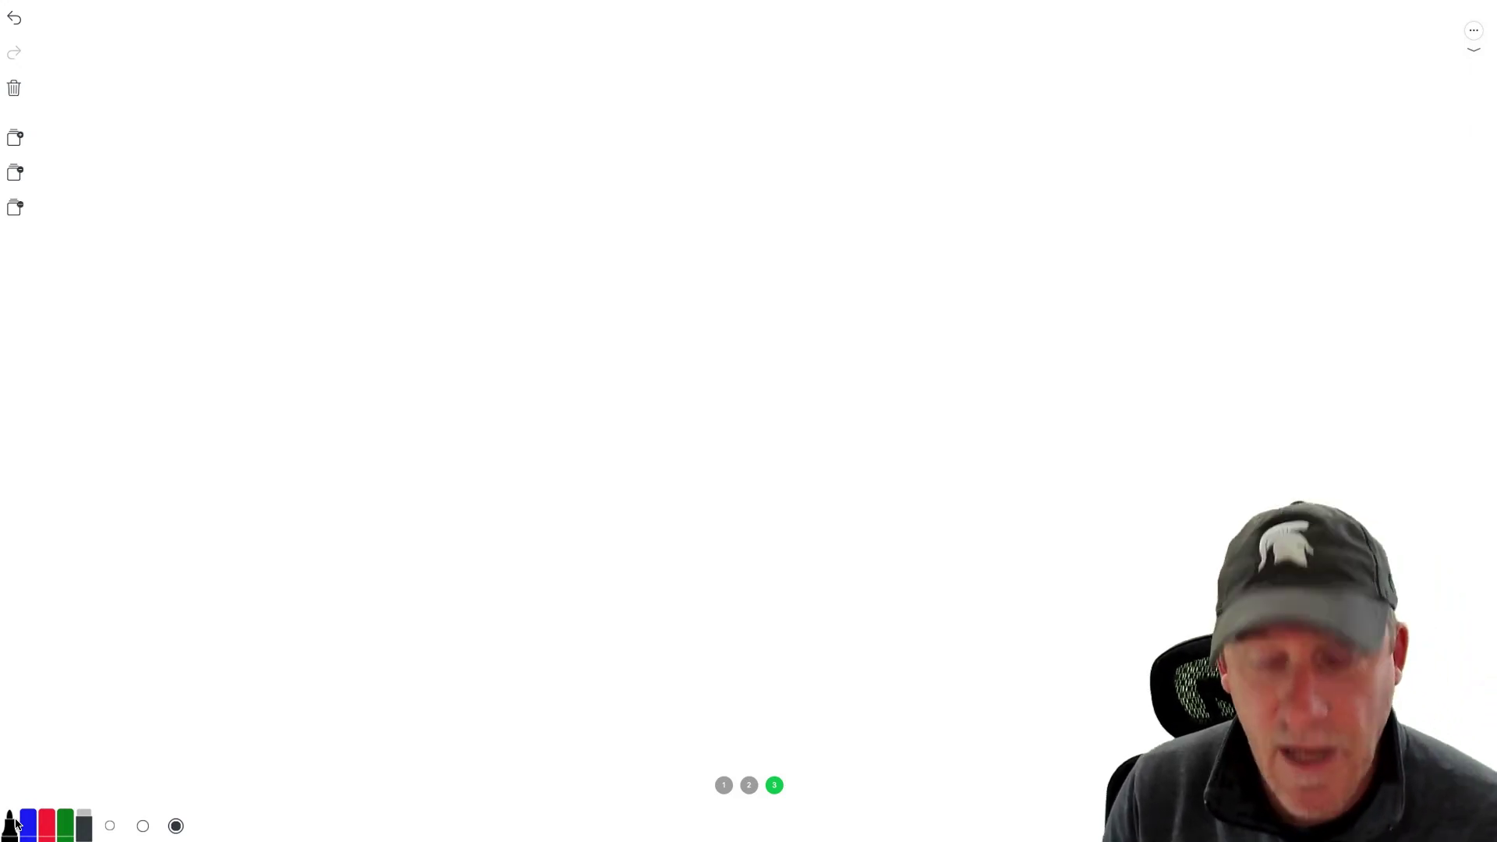
drag(272, 70, 245, 117)
drag(298, 75, 299, 114)
drag(273, 78, 327, 69)
mouse_move(347, 100)
mouse_down()
mouse_move(330, 104)
mouse_move(376, 92)
mouse_up()
drag(466, 109, 617, 101)
mouse_move(689, 62)
mouse_down()
mouse_move(716, 99)
mouse_move(712, 79)
mouse_up()
mouse_move(689, 62)
mouse_down()
mouse_move(716, 59)
mouse_move(747, 102)
mouse_up()
drag(727, 58, 777, 56)
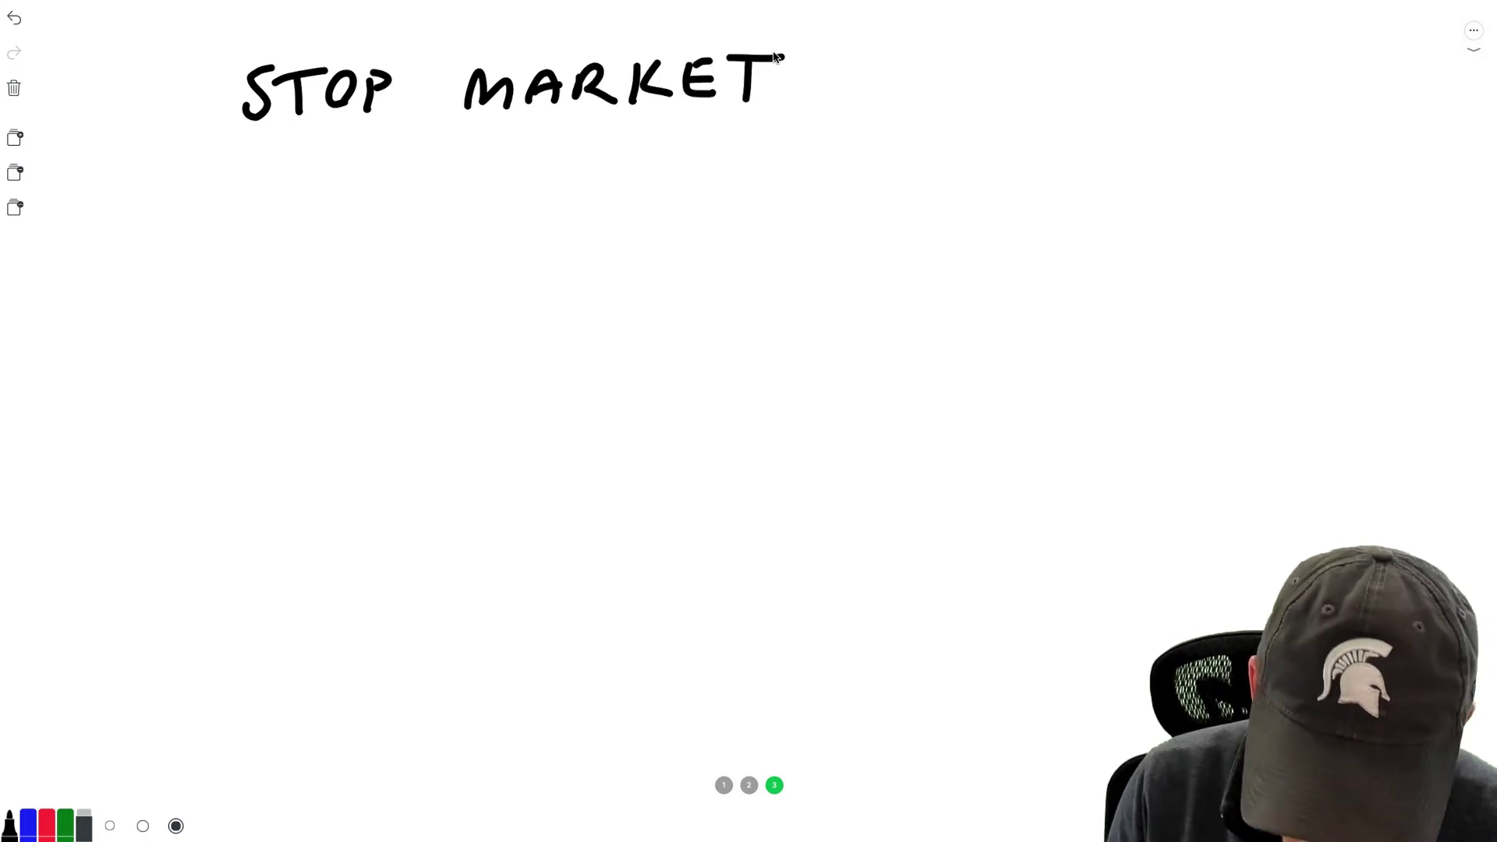
drag(182, 165, 837, 145)
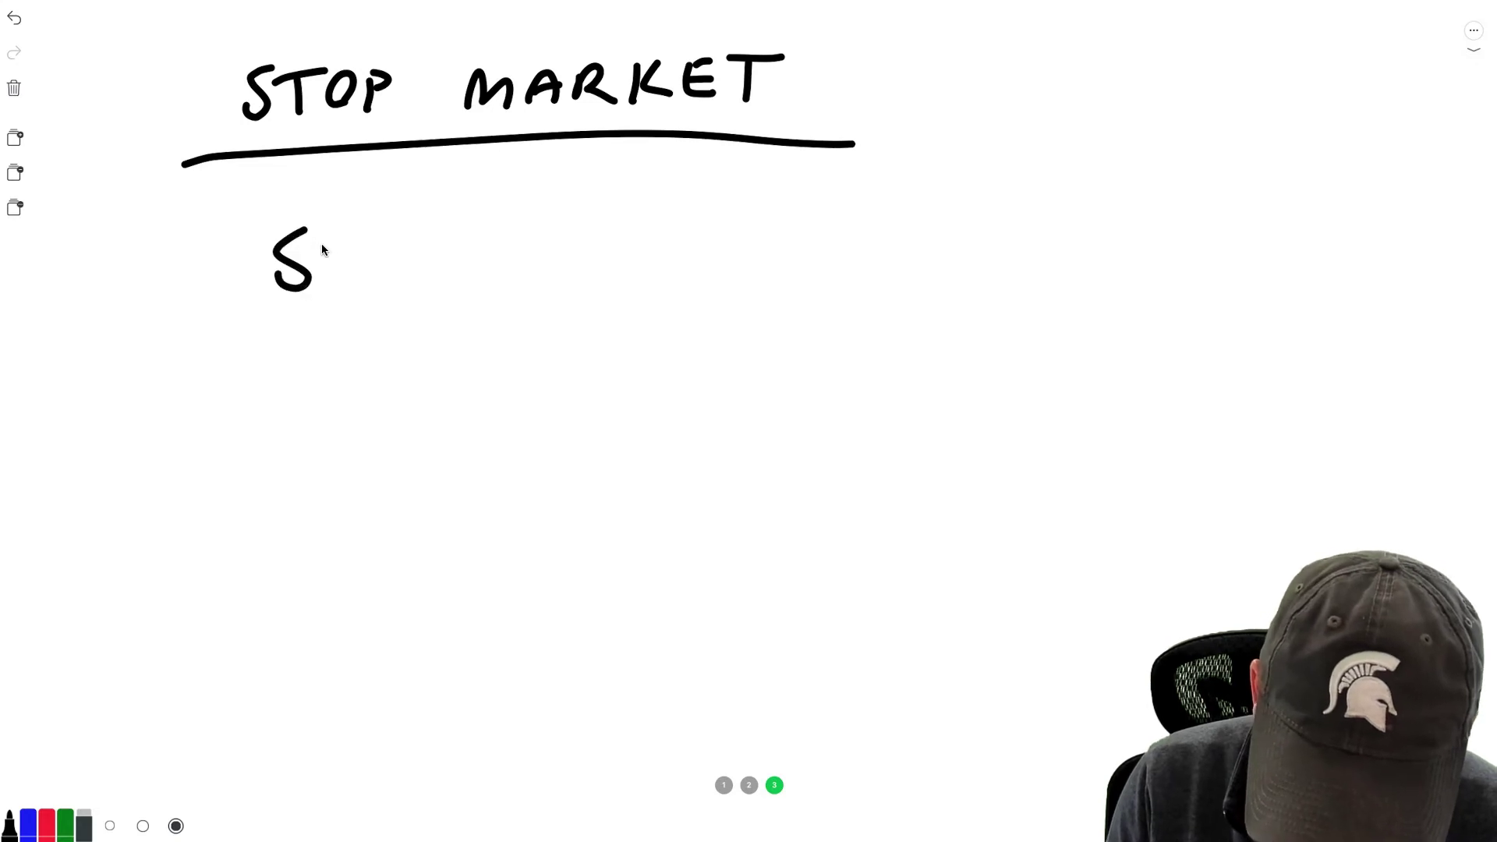
Write the labels STOP and MARKET in black, one below the other, under the heading.
drag(374, 258, 373, 259)
drag(407, 236, 395, 283)
drag(399, 232, 415, 249)
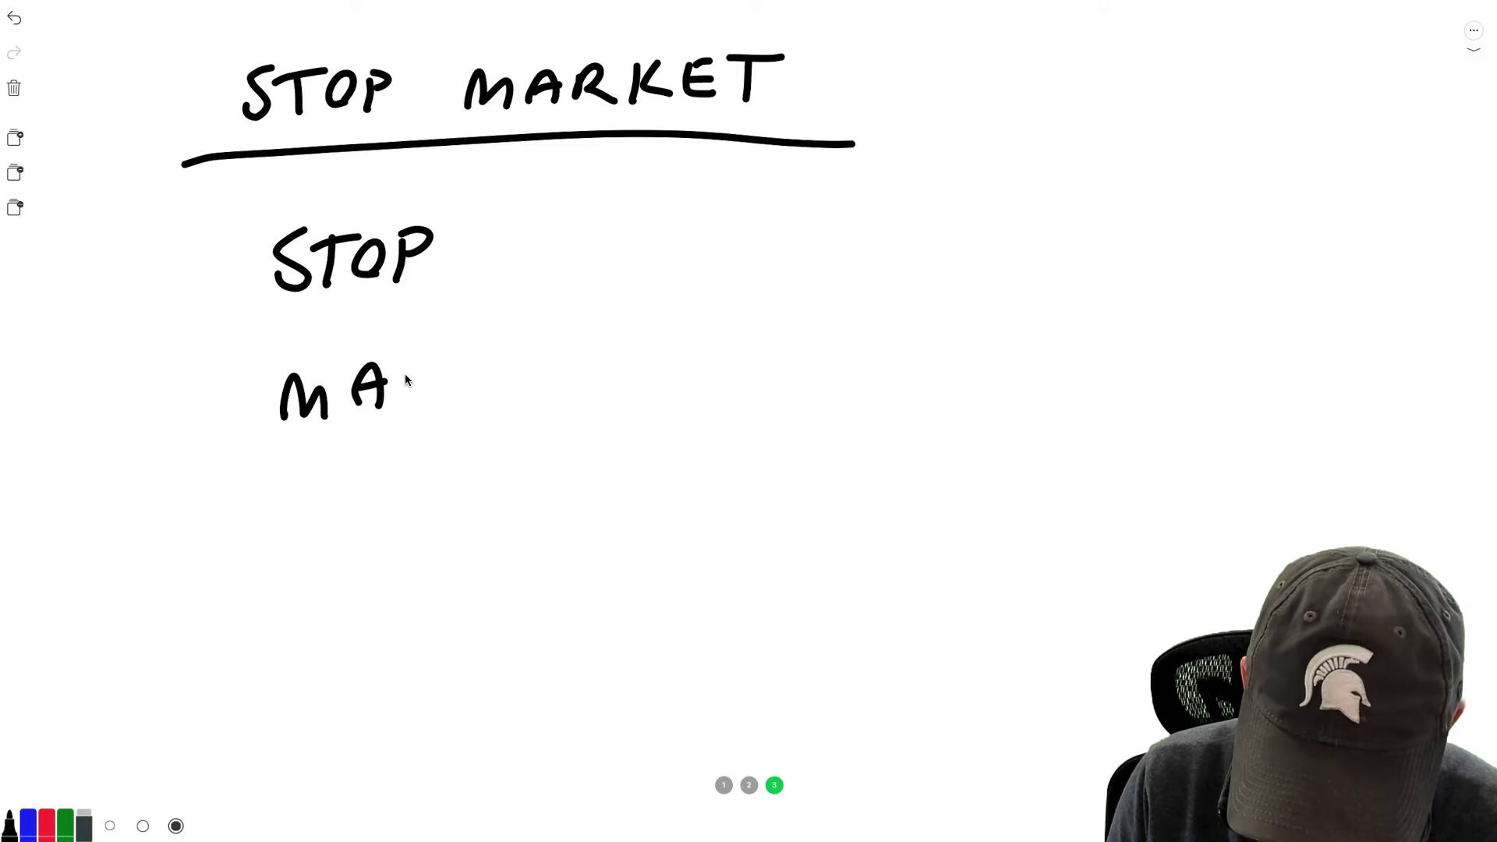
drag(456, 359, 446, 401)
drag(476, 357, 457, 385)
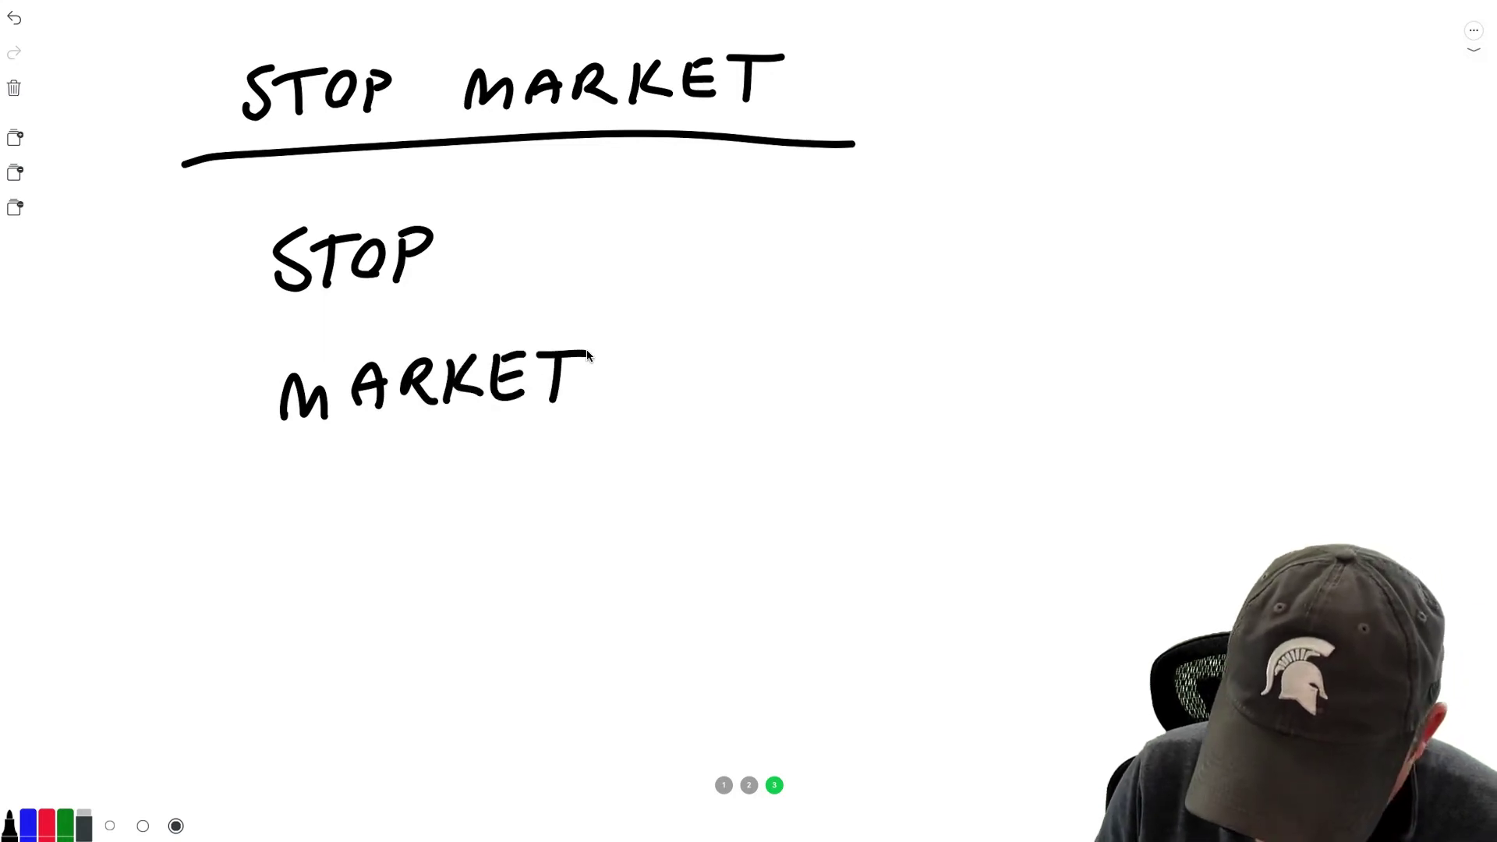
Write the price $1.85 in black well to the right of the STOP label.
mouse_move(1041, 207)
mouse_down()
mouse_move(1014, 247)
mouse_move(1033, 243)
mouse_up()
mouse_move(1154, 198)
mouse_down()
mouse_move(1169, 186)
mouse_move(1187, 231)
mouse_up()
drag(1205, 179, 1253, 176)
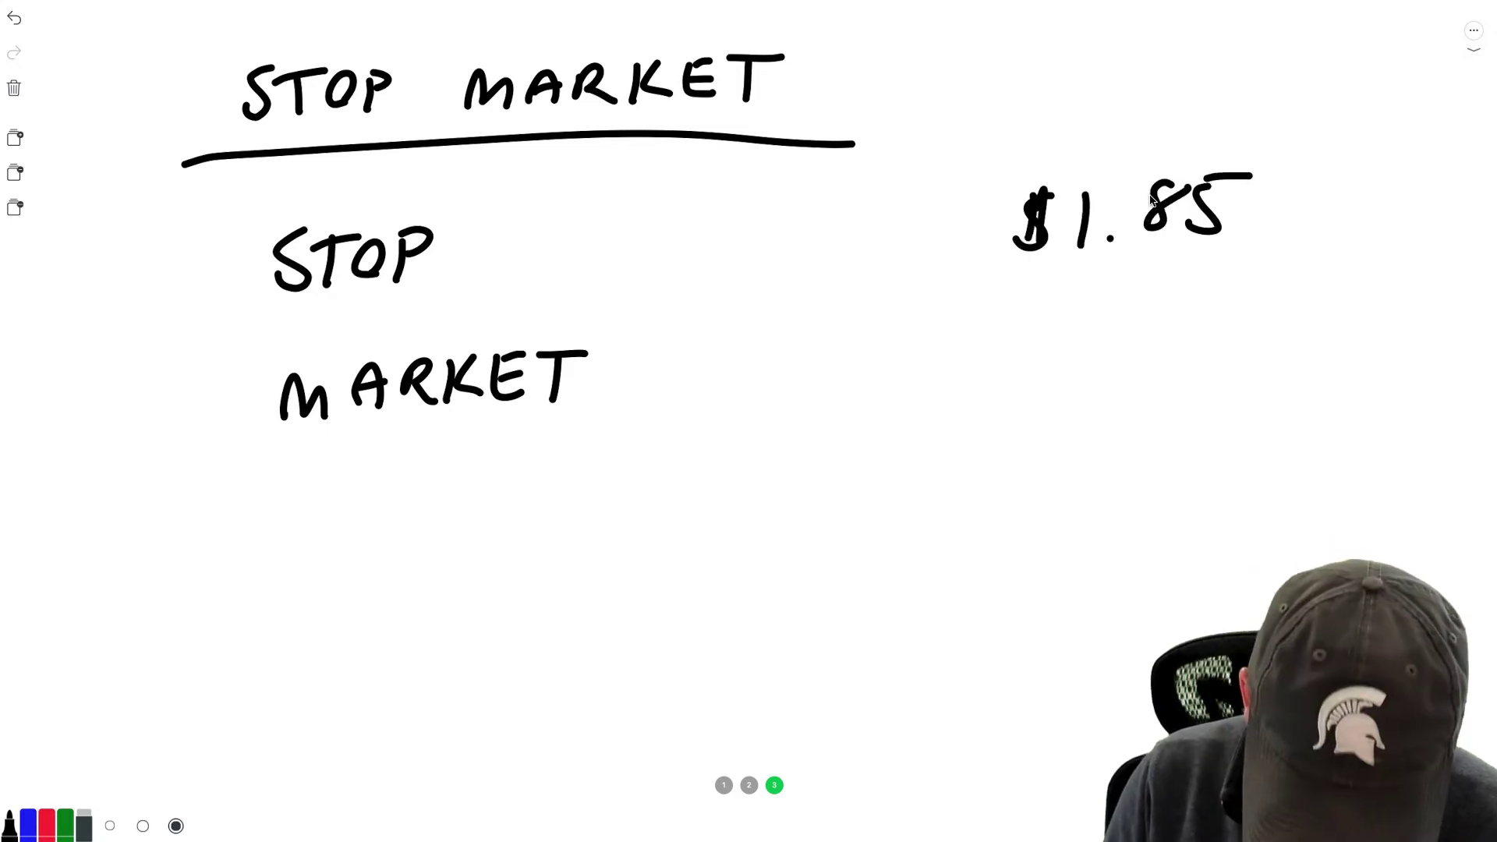
Write the stop price $1.75 in red next to STOP and a red dash next to MARKET.
click(48, 828)
drag(539, 205, 515, 267)
drag(609, 204, 597, 264)
mouse_move(668, 204)
mouse_down()
mouse_move(679, 257)
mouse_move(706, 251)
mouse_up()
mouse_move(709, 201)
mouse_down()
mouse_move(766, 191)
mouse_move(684, 220)
mouse_up()
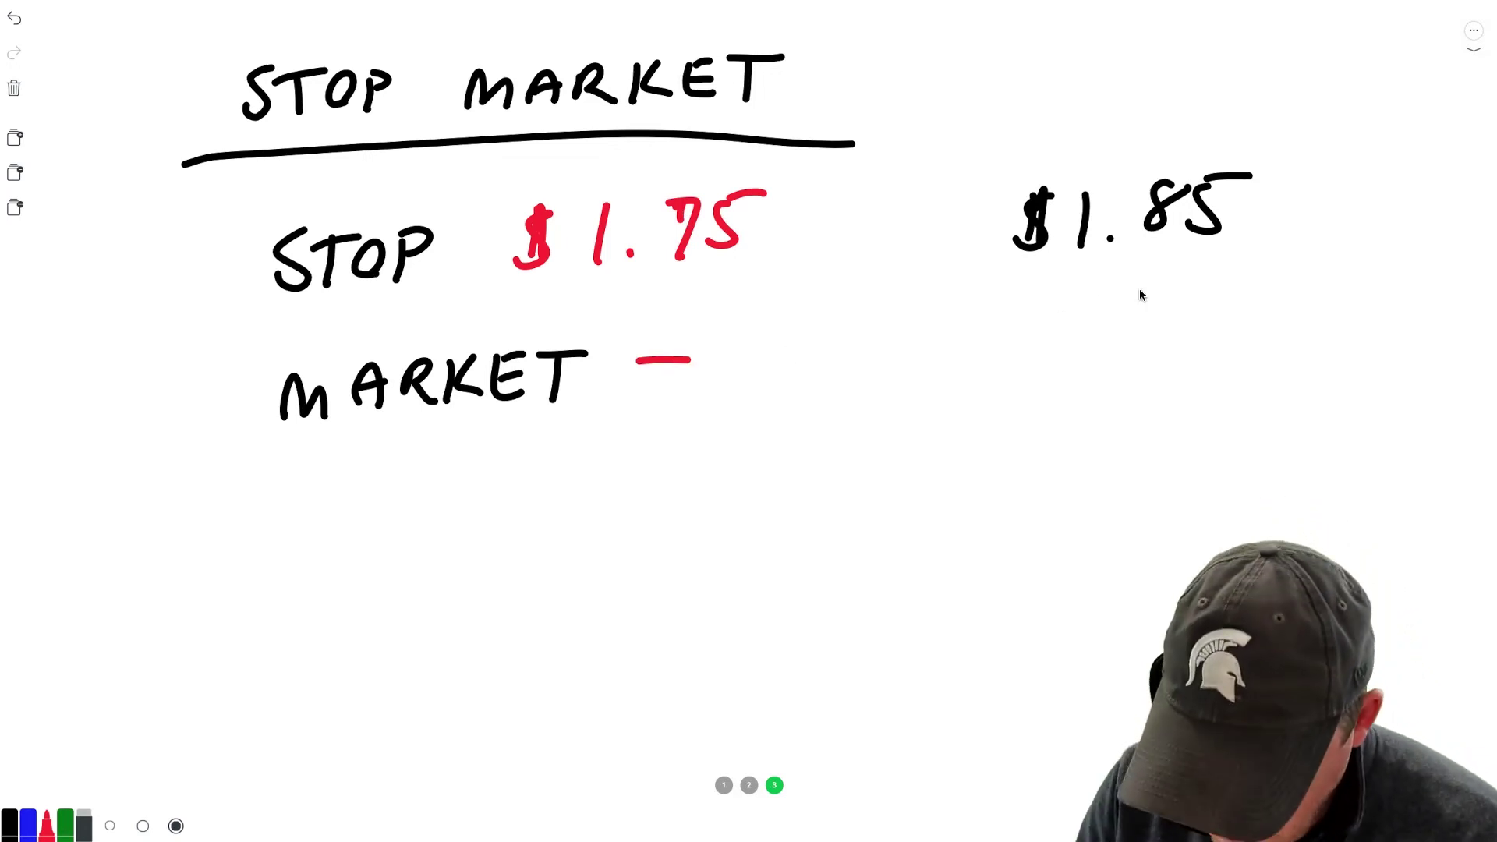
Draw a red arrow down from $1.85 and write $1.75 in red beneath it.
drag(1109, 298, 1175, 301)
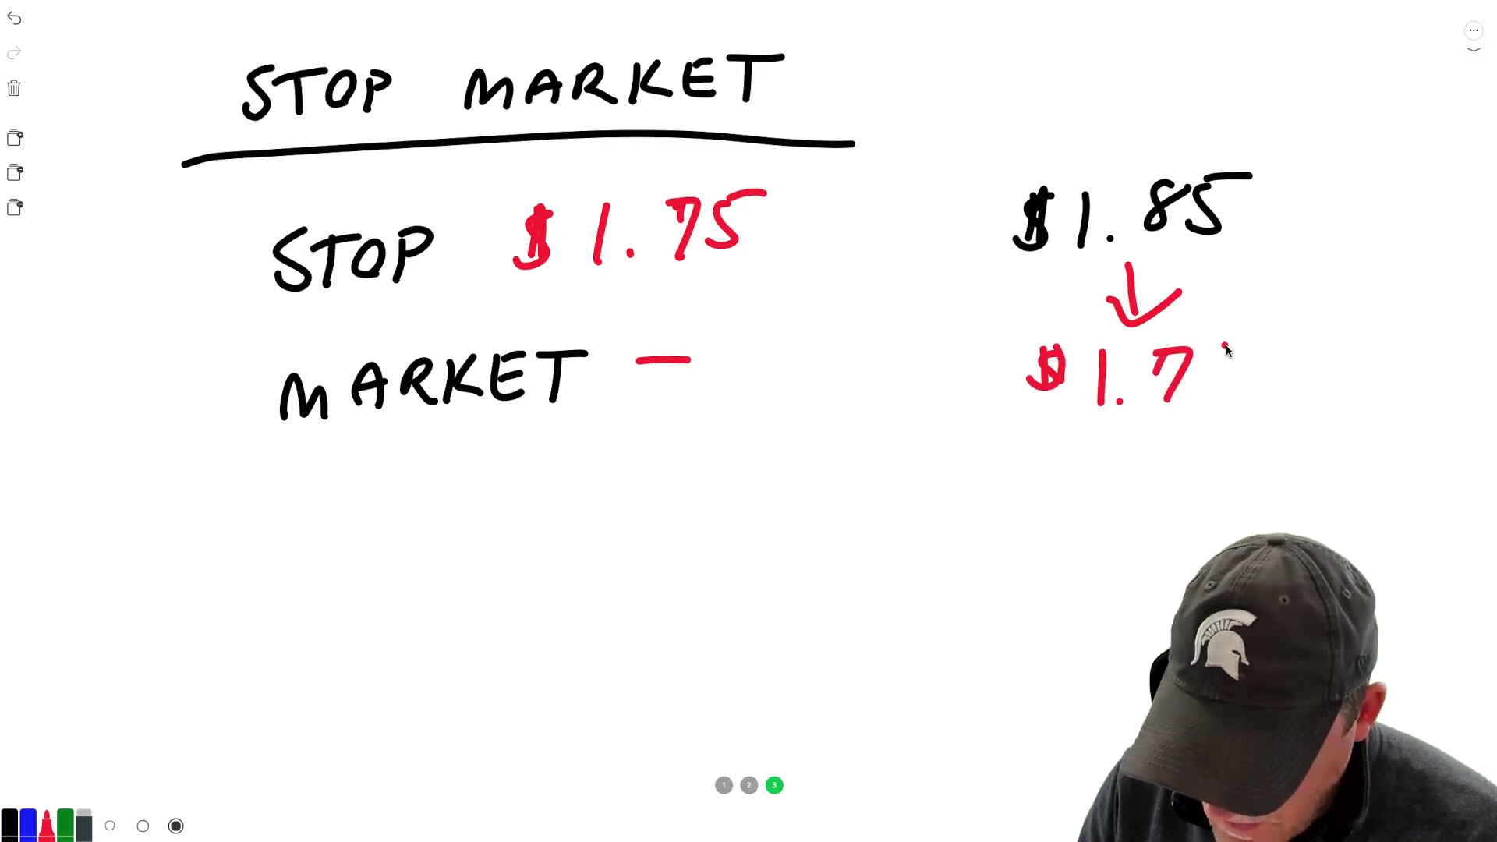
drag(1225, 345, 1199, 384)
drag(1223, 343, 1274, 344)
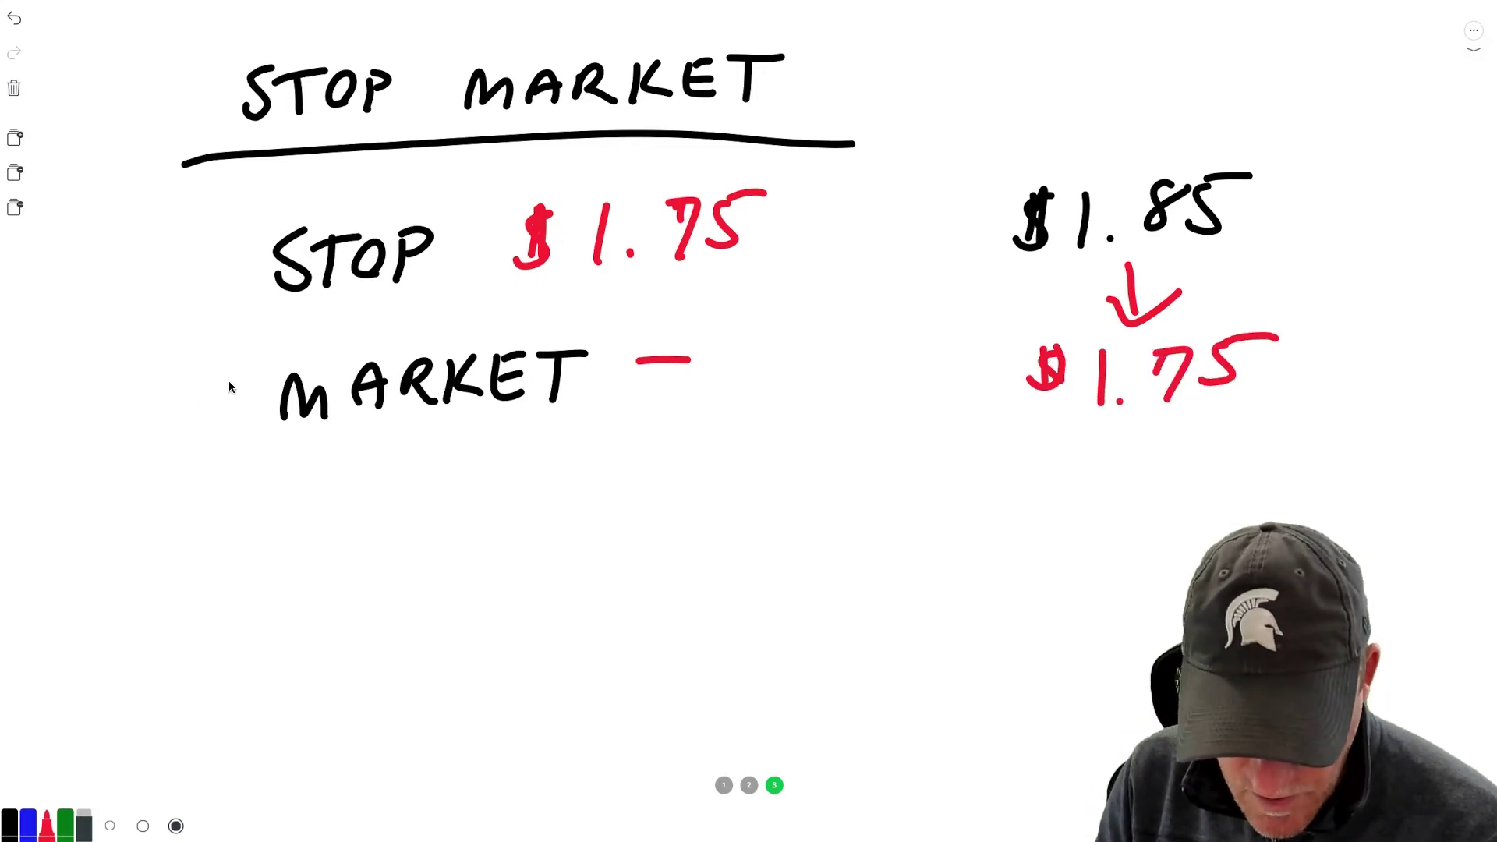
Draw a red arrow pointing at the MARKET label, and red up and down arrows beside the lower $1.75.
mouse_move(154, 407)
mouse_down()
mouse_move(257, 396)
mouse_move(227, 425)
mouse_up()
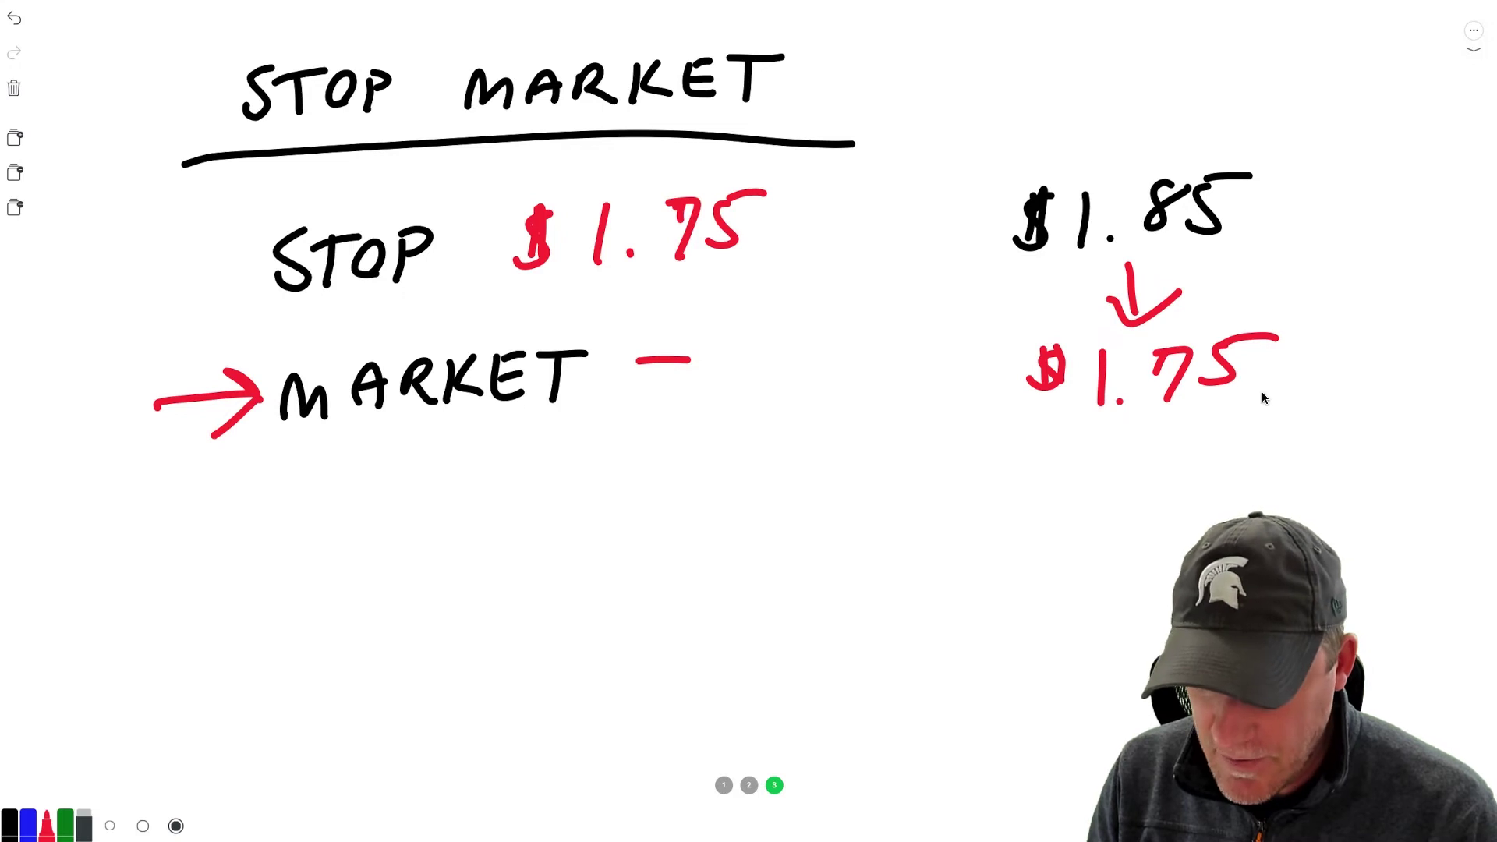
mouse_move(1360, 363)
mouse_down()
mouse_move(1361, 281)
mouse_move(1385, 324)
mouse_up()
mouse_move(1358, 397)
mouse_down()
mouse_move(1371, 490)
mouse_move(1413, 440)
mouse_up()
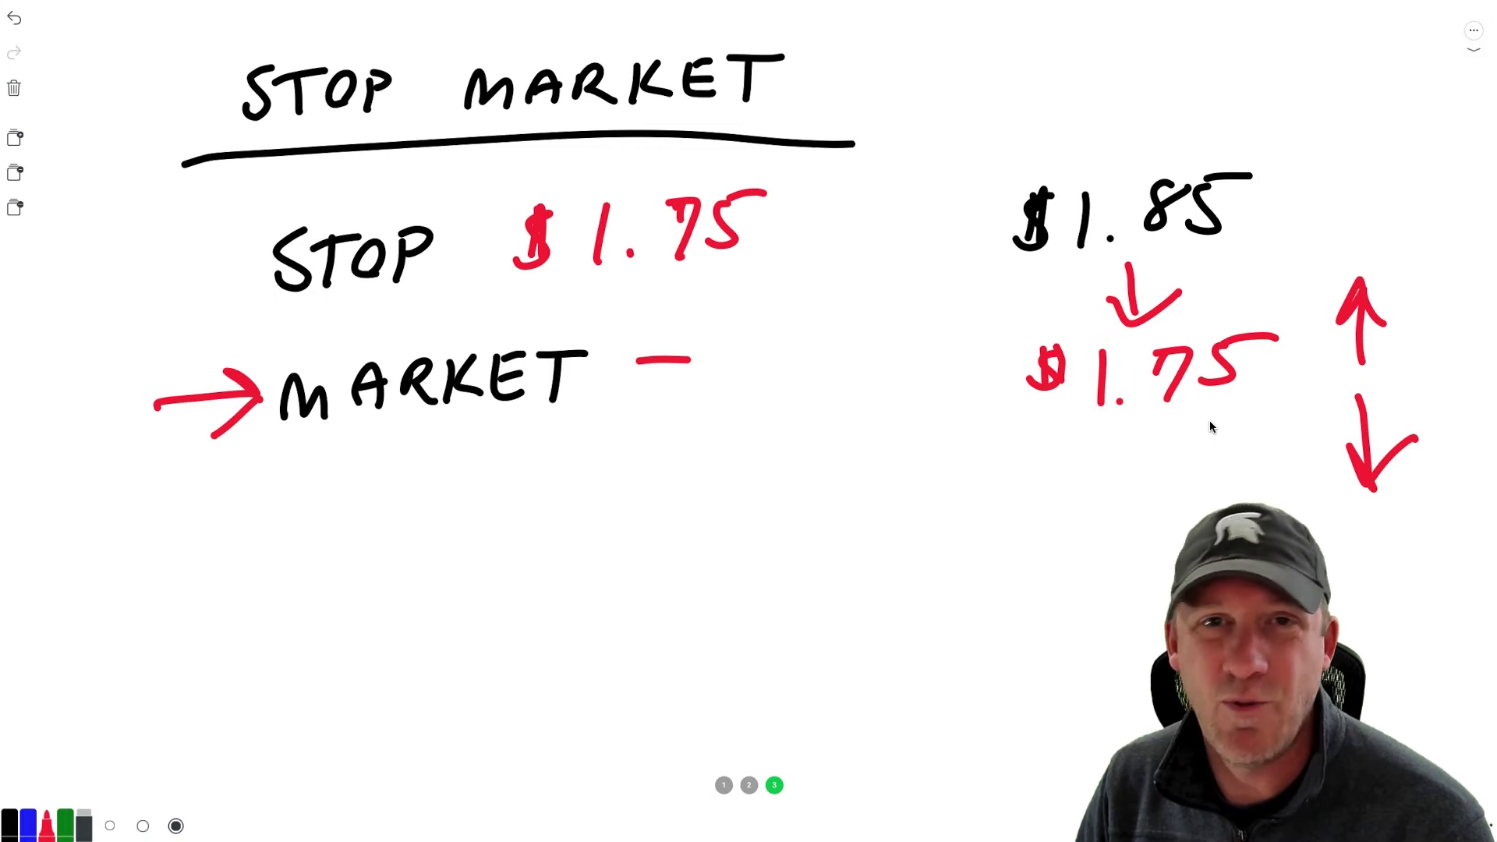
Switch to TradeStation in Chrome and set the GILD call's order type to Trailing Stop, activating its amount entry.
mouse_move(1045, 836)
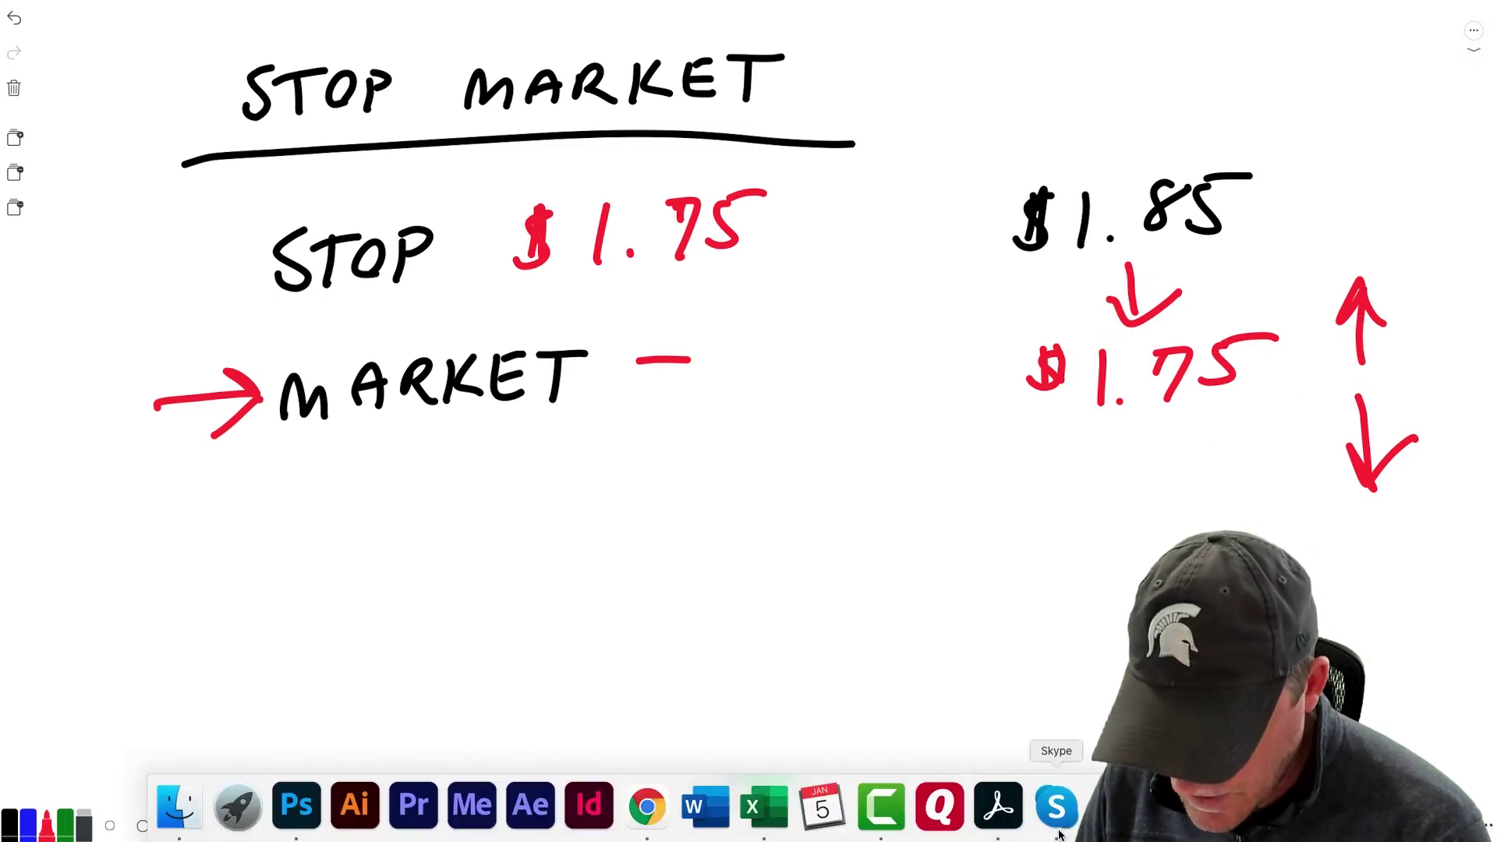
click(648, 817)
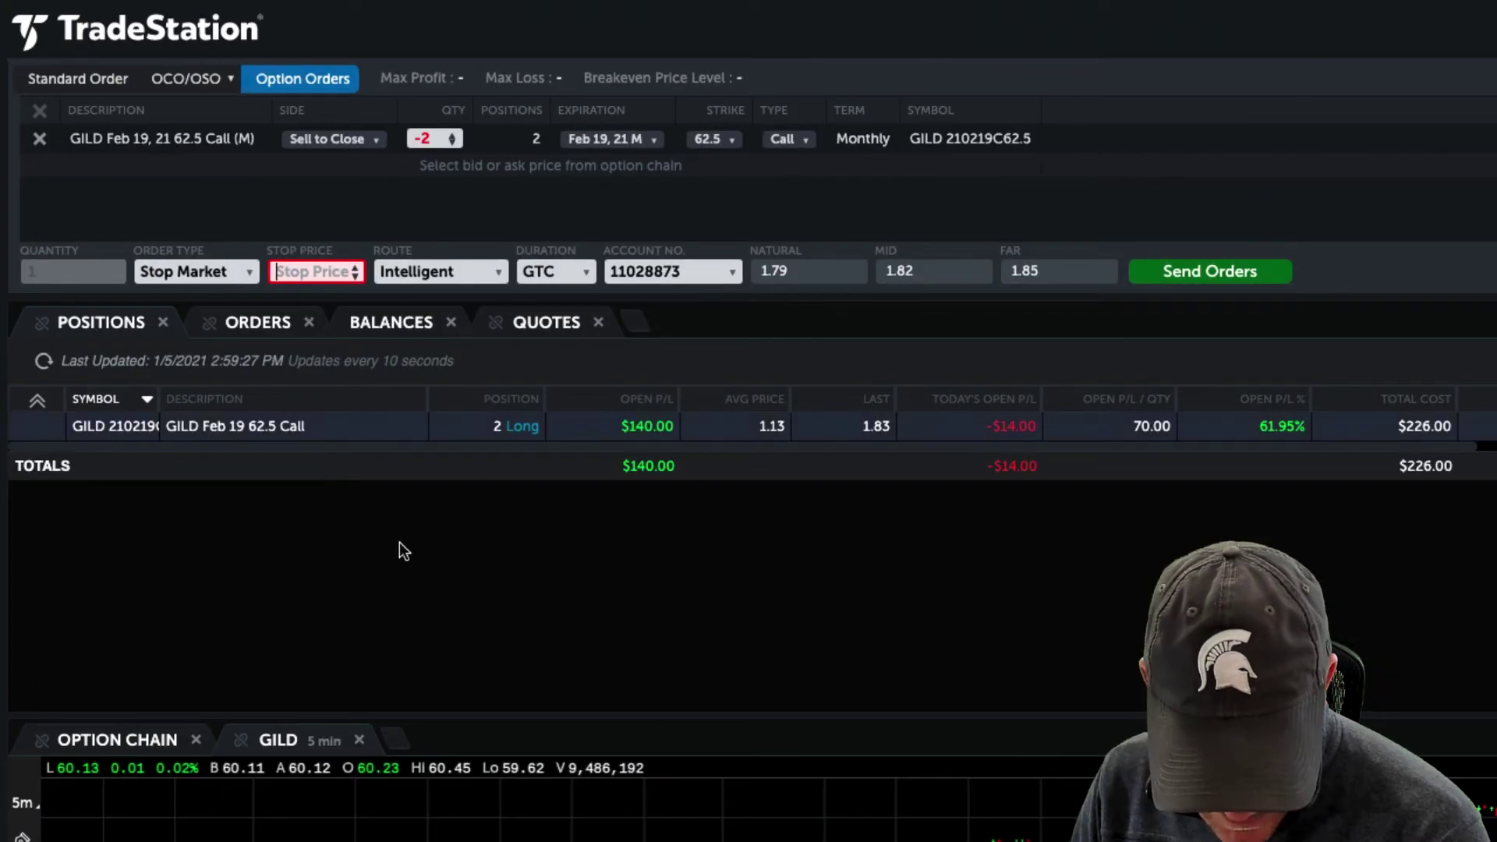
click(199, 271)
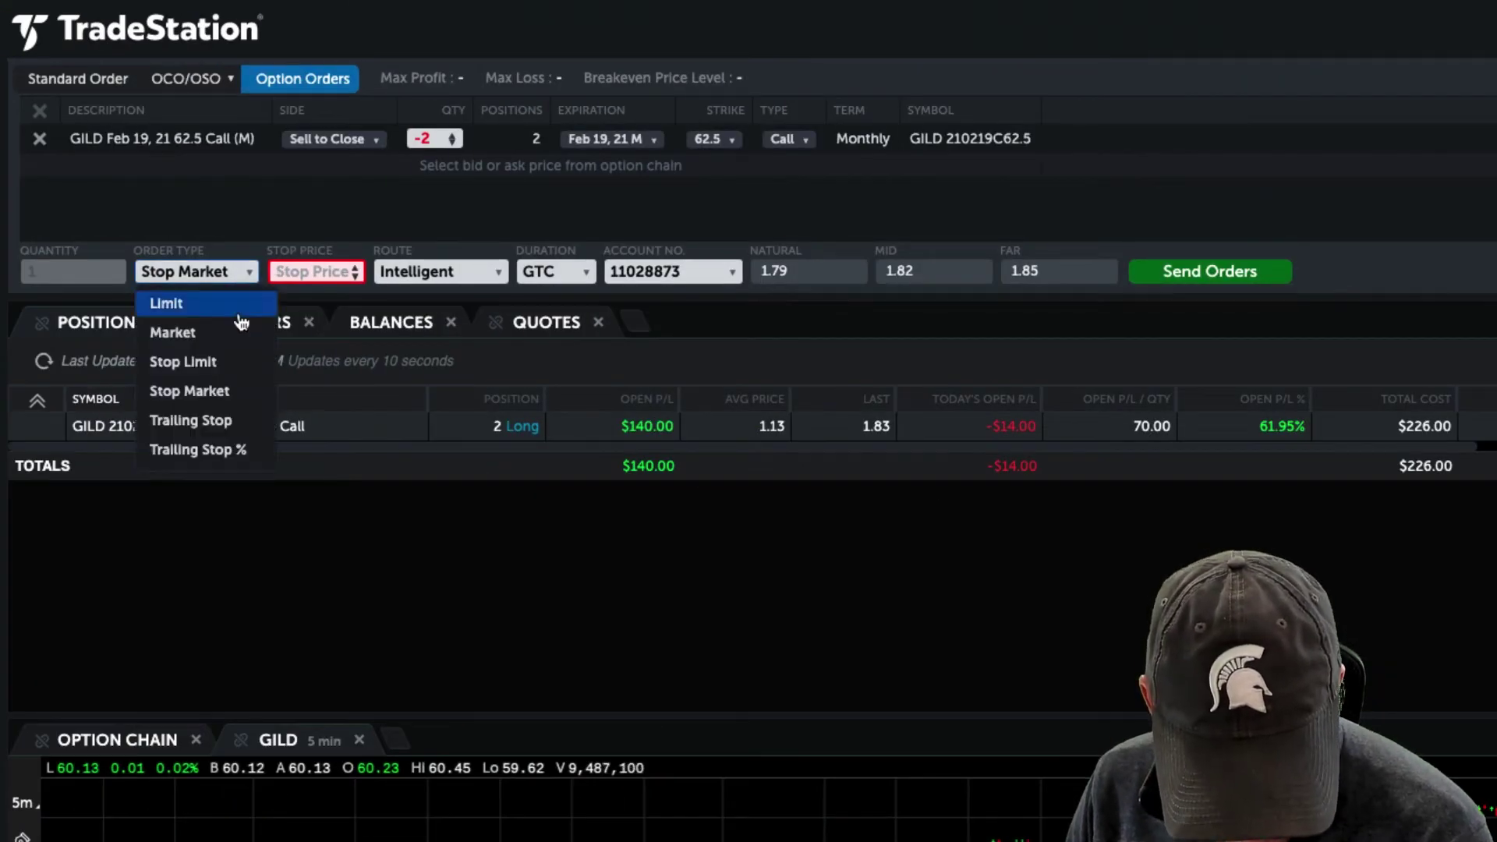
click(241, 431)
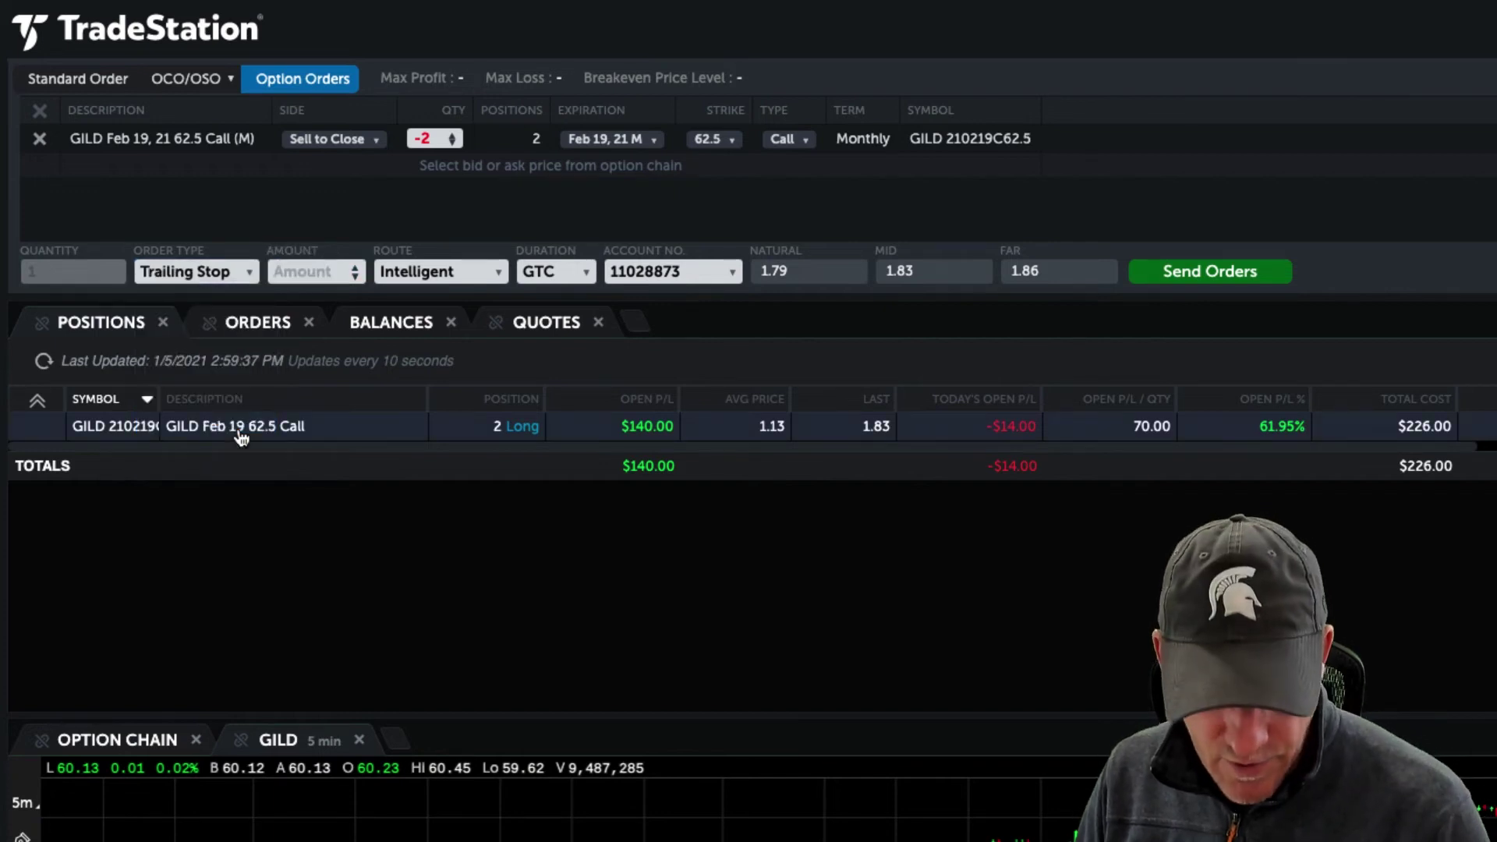
click(318, 274)
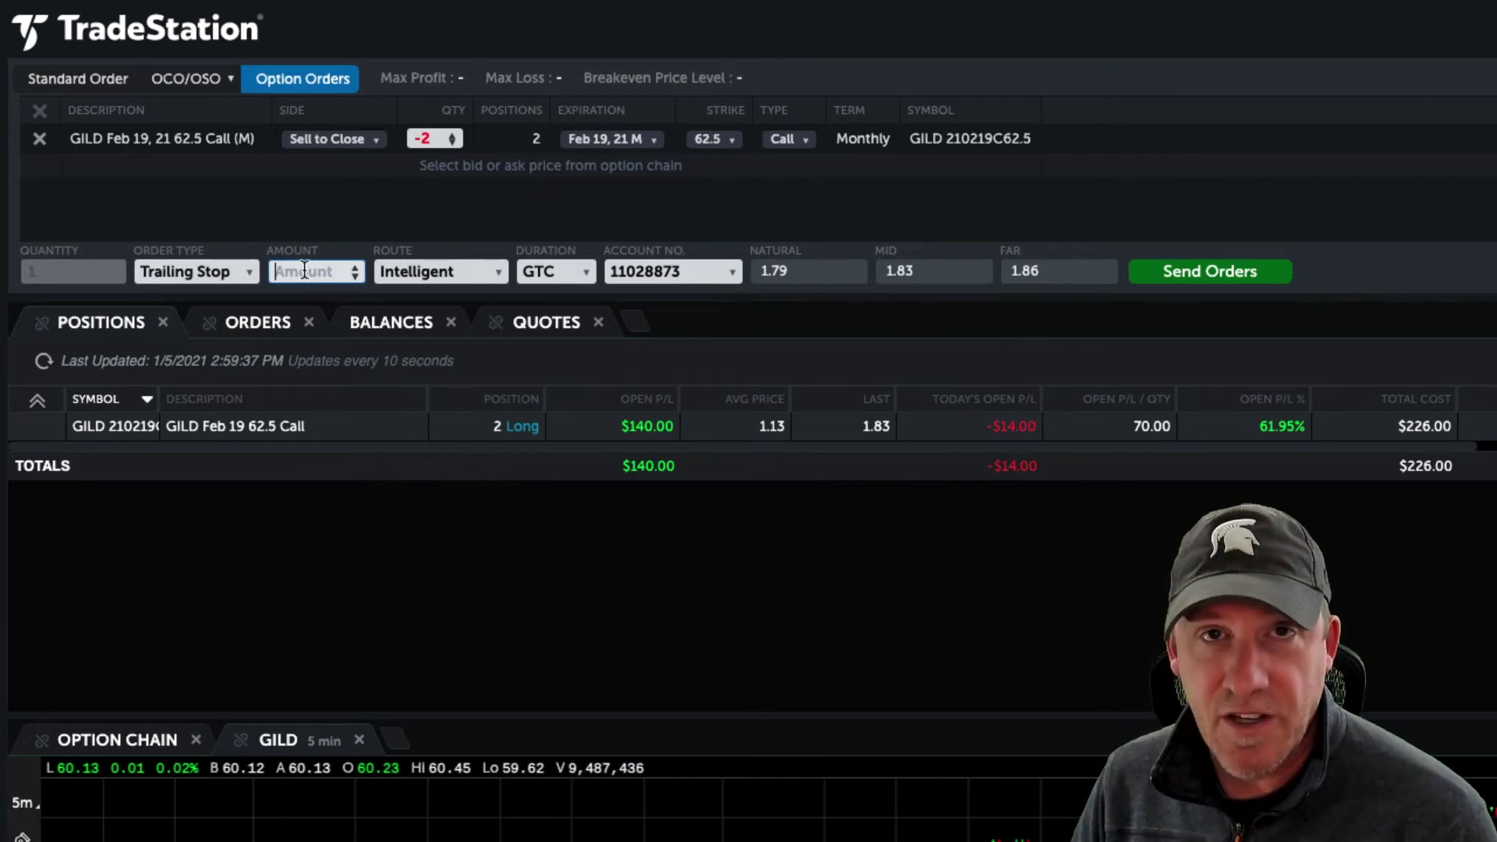
Change the order type to Trailing Stop % and return it to Trailing Stop.
click(195, 271)
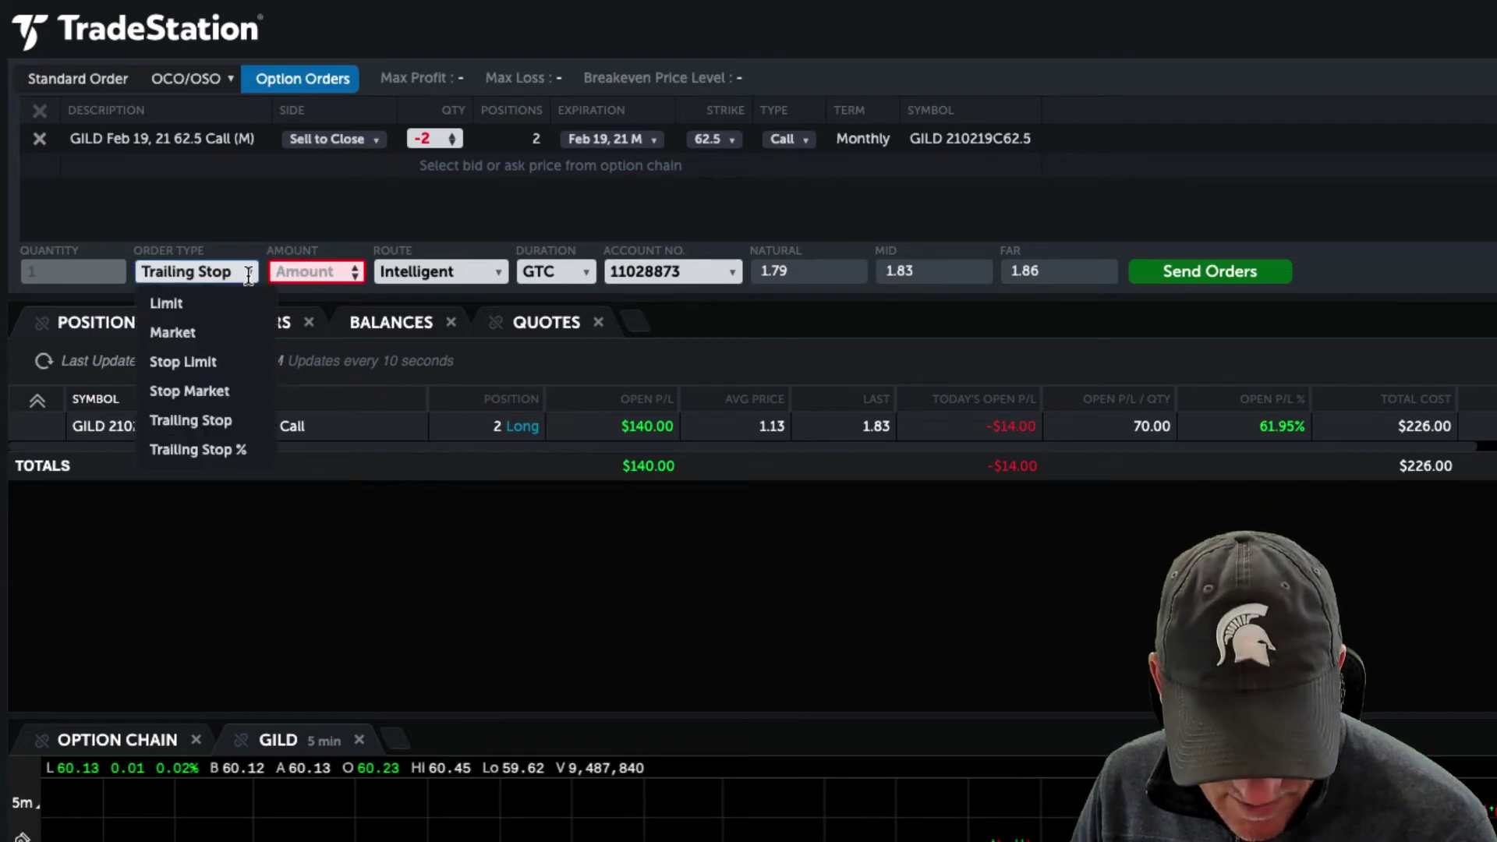
click(192, 455)
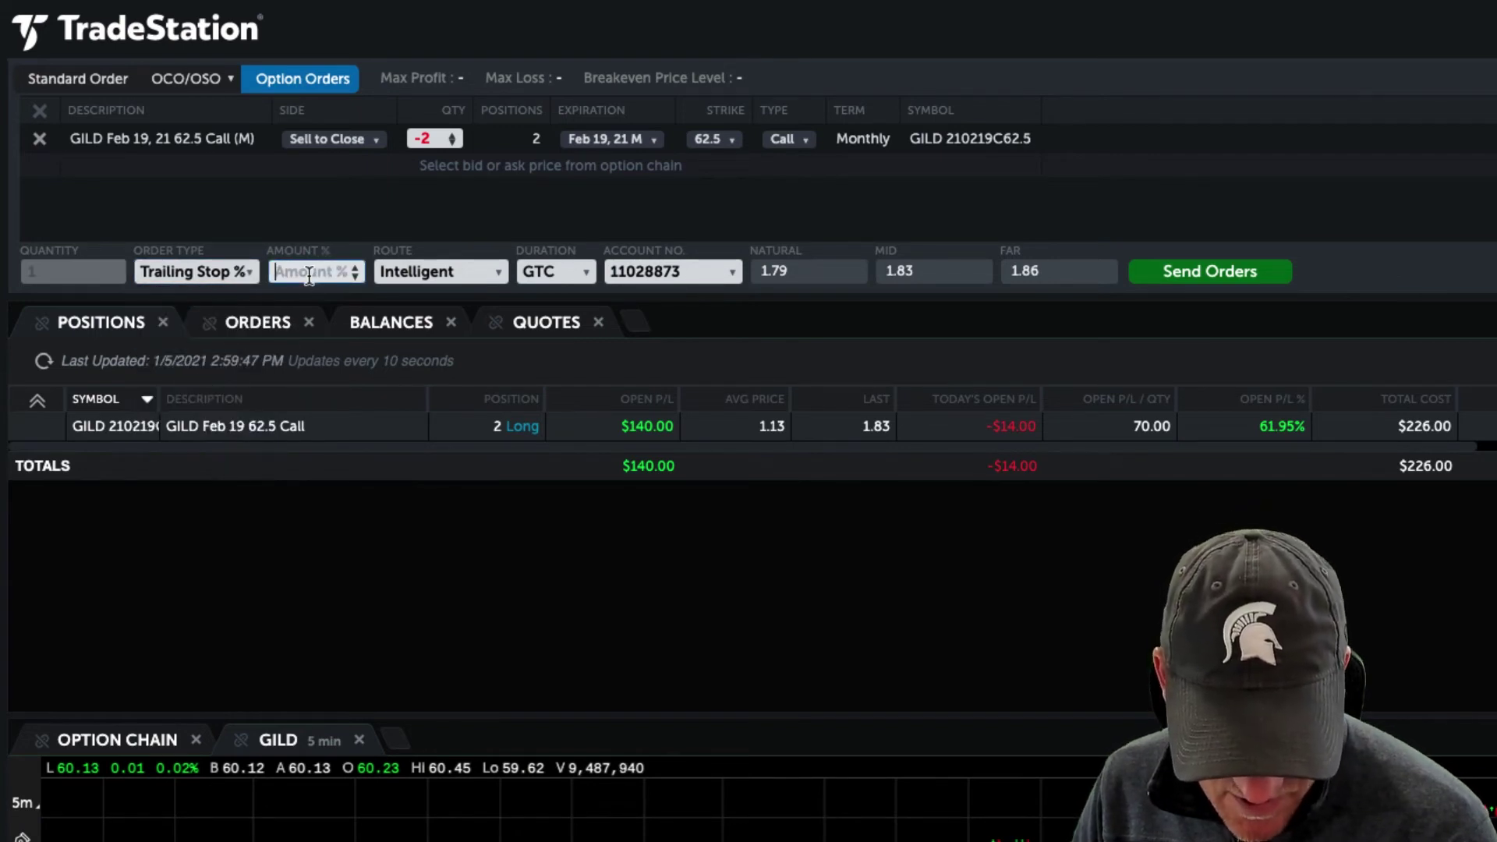
click(195, 271)
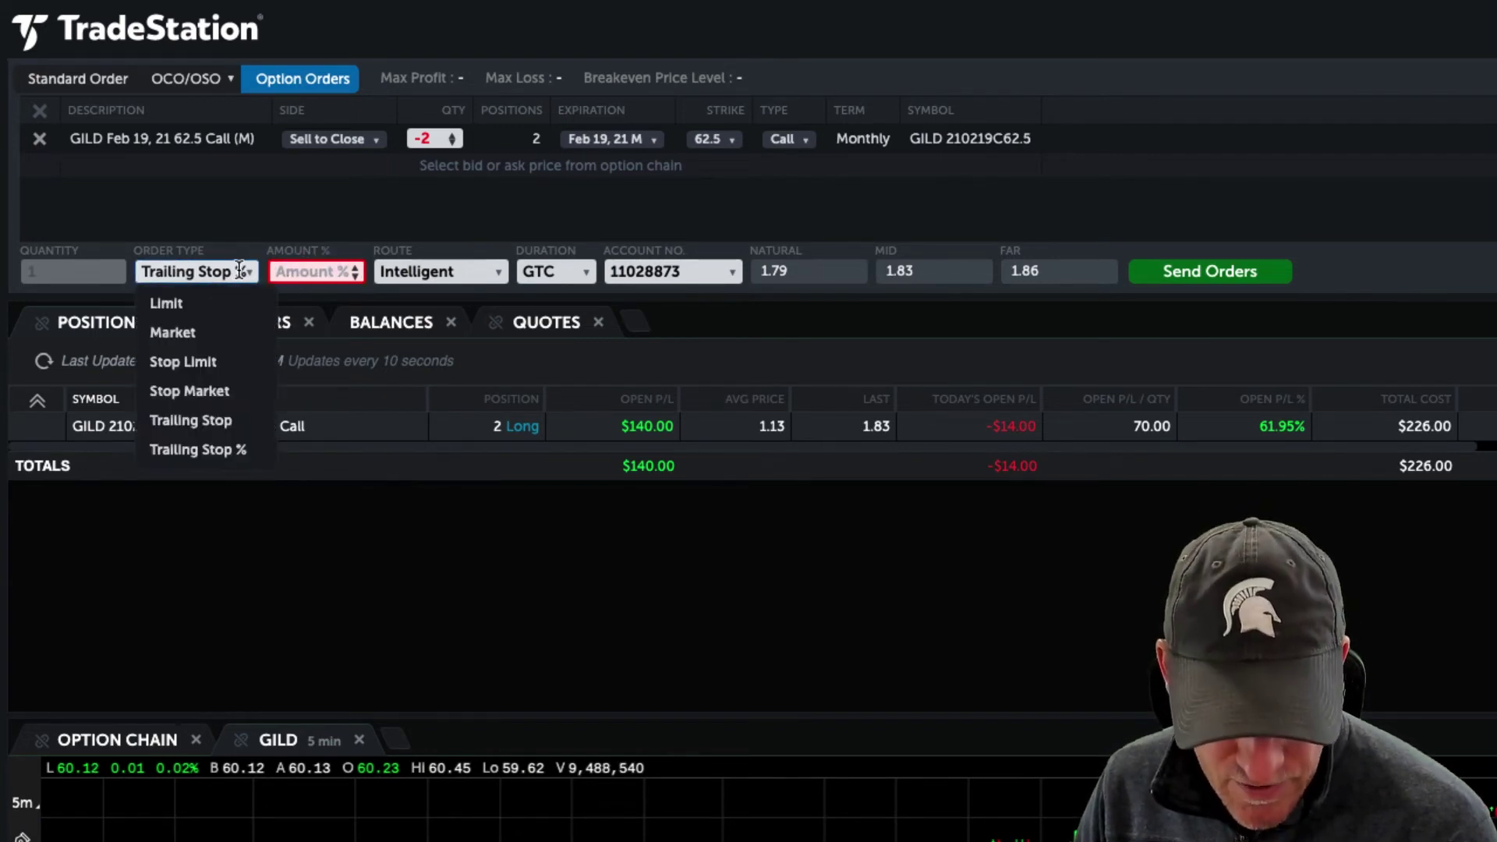
click(186, 425)
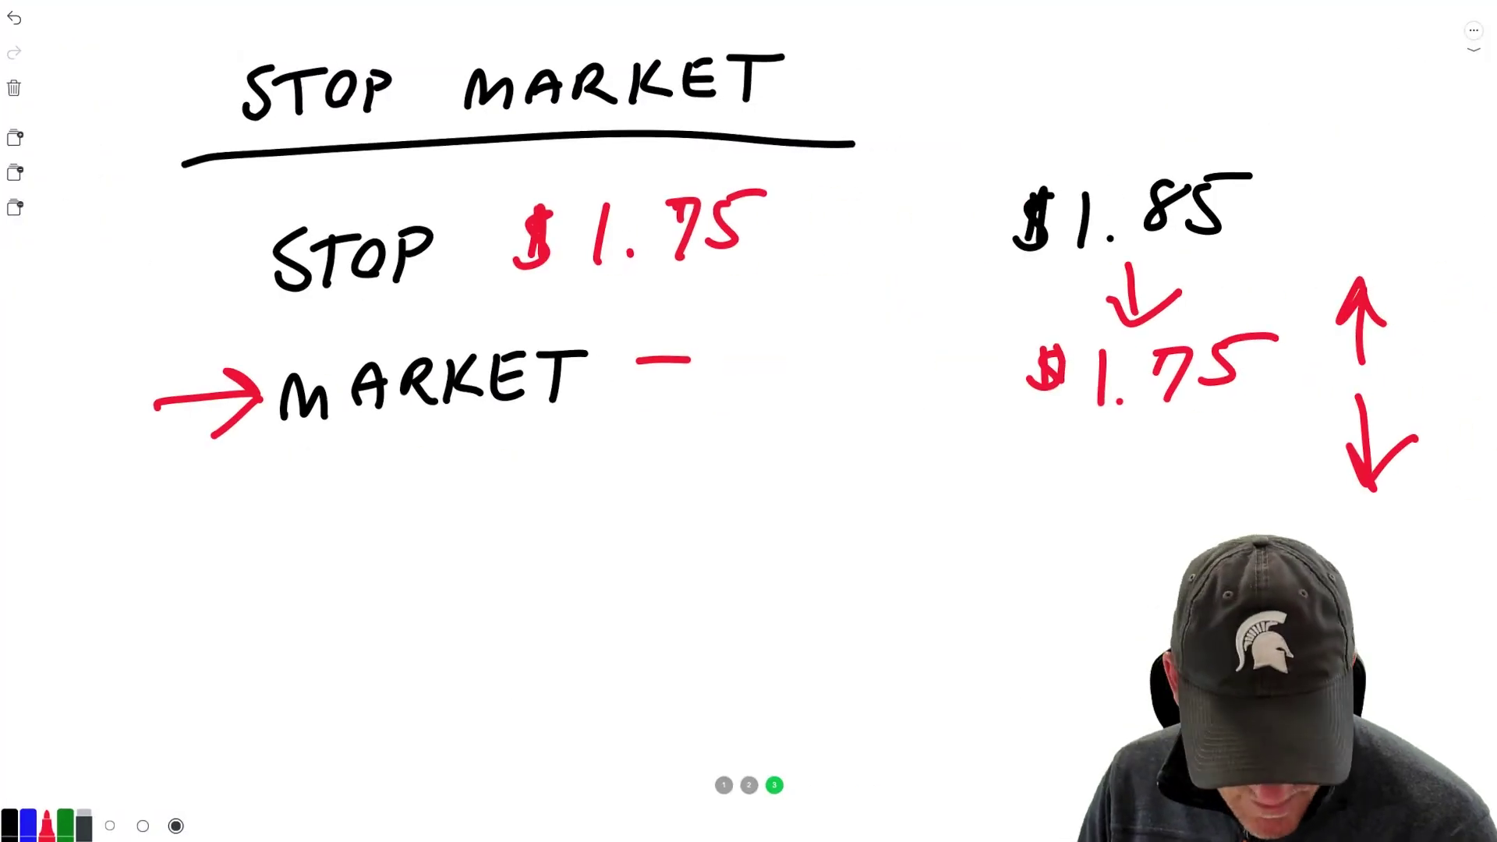
Add another blank page to the whiteboard and select the blue pen.
click(14, 139)
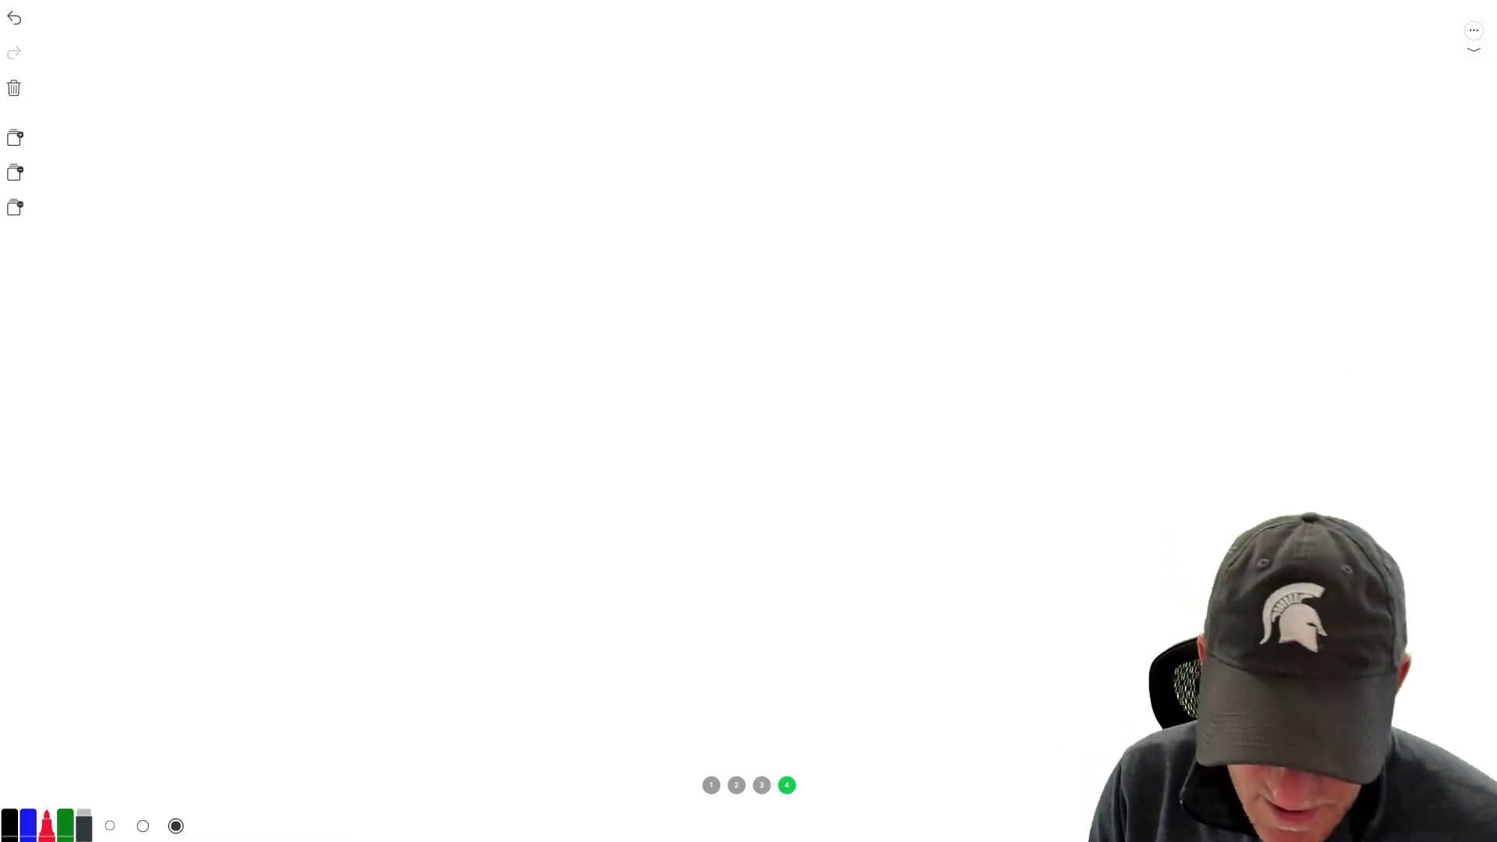
click(28, 825)
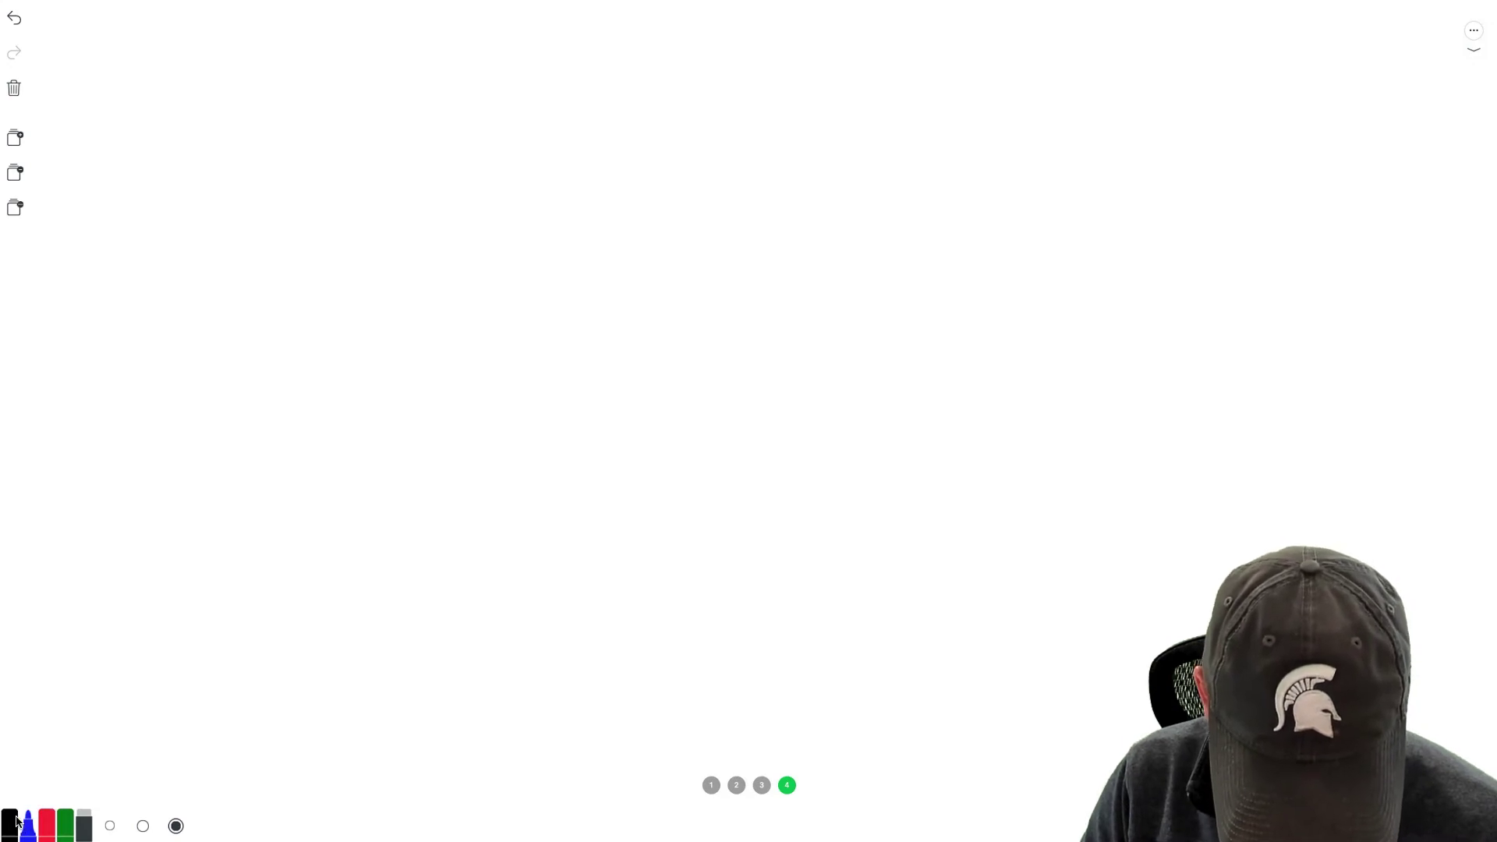
Write the heading TRAILING STOP in black across the upper part of the blank page.
click(10, 825)
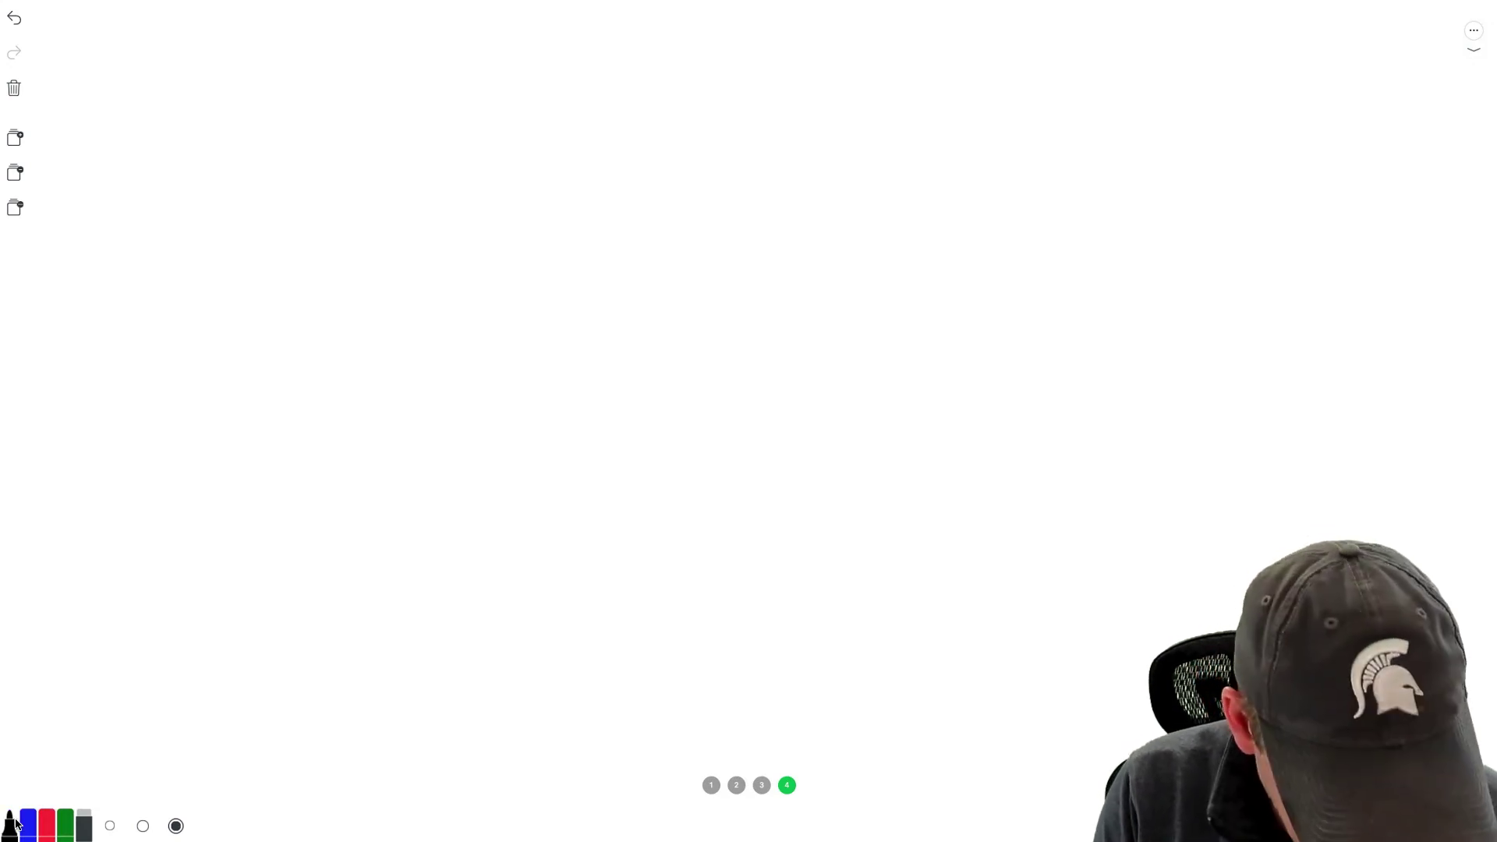
mouse_move(272, 67)
mouse_down()
mouse_move(265, 120)
mouse_move(304, 59)
mouse_move(340, 109)
mouse_up()
mouse_move(353, 109)
mouse_down()
mouse_move(381, 74)
mouse_move(387, 105)
mouse_up()
drag(413, 54, 405, 100)
mouse_move(443, 53)
mouse_down()
mouse_move(433, 92)
mouse_move(464, 95)
mouse_up()
mouse_move(493, 53)
mouse_down()
mouse_move(479, 97)
mouse_move(546, 52)
mouse_move(597, 79)
mouse_up()
drag(717, 49, 687, 86)
mouse_move(741, 46)
mouse_down()
mouse_move(731, 88)
mouse_move(760, 45)
mouse_up()
mouse_move(788, 64)
mouse_down()
mouse_move(778, 79)
mouse_move(789, 65)
mouse_up()
drag(817, 50, 809, 89)
drag(816, 50, 815, 74)
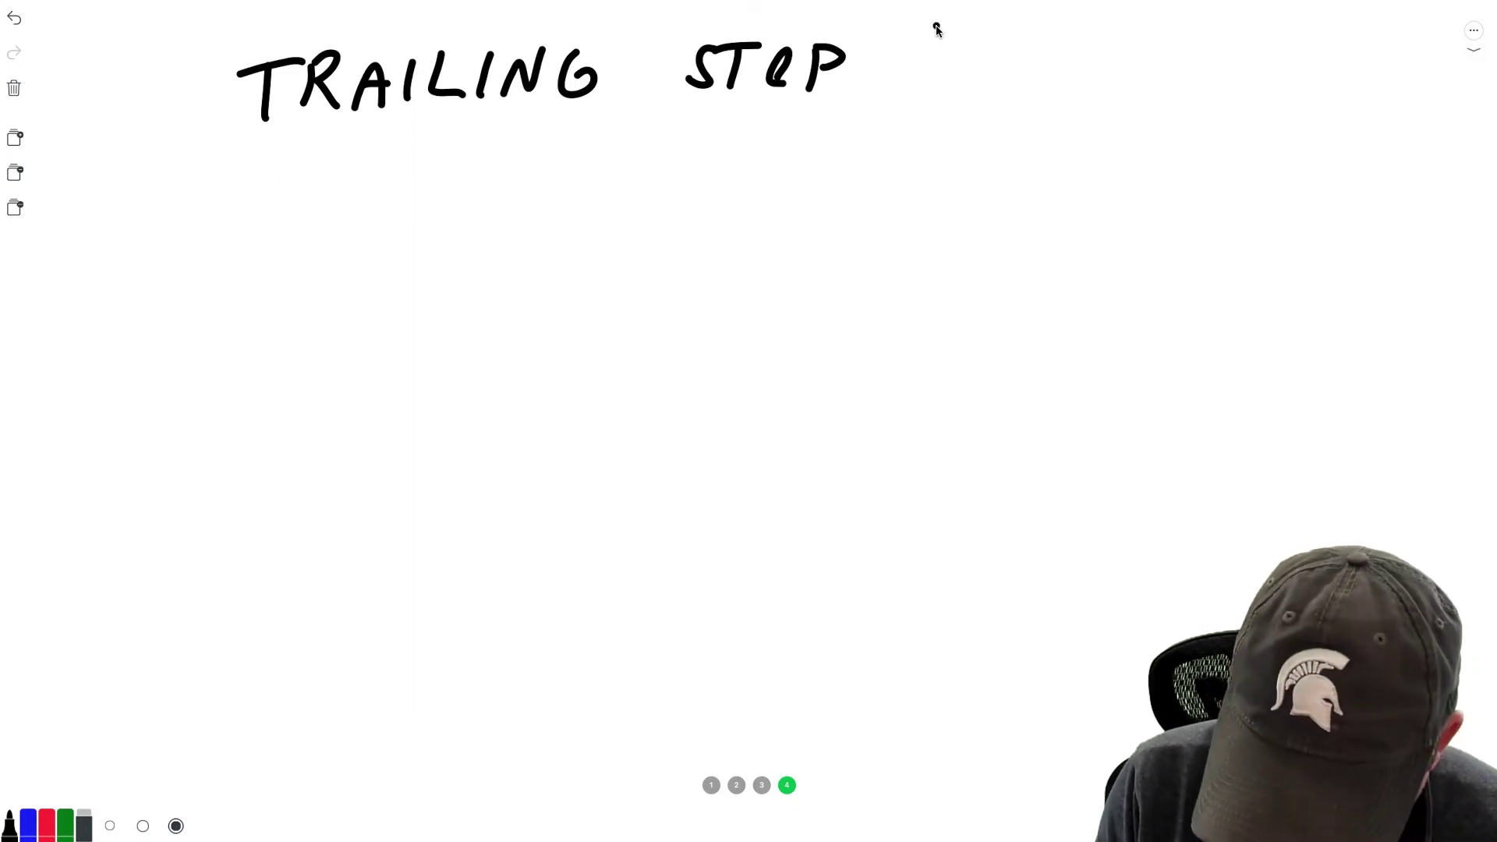
Add (%) after the TRAILING STOP heading and underline the whole heading in black.
drag(967, 40, 964, 44)
drag(993, 28, 1000, 74)
drag(1012, 13, 1035, 84)
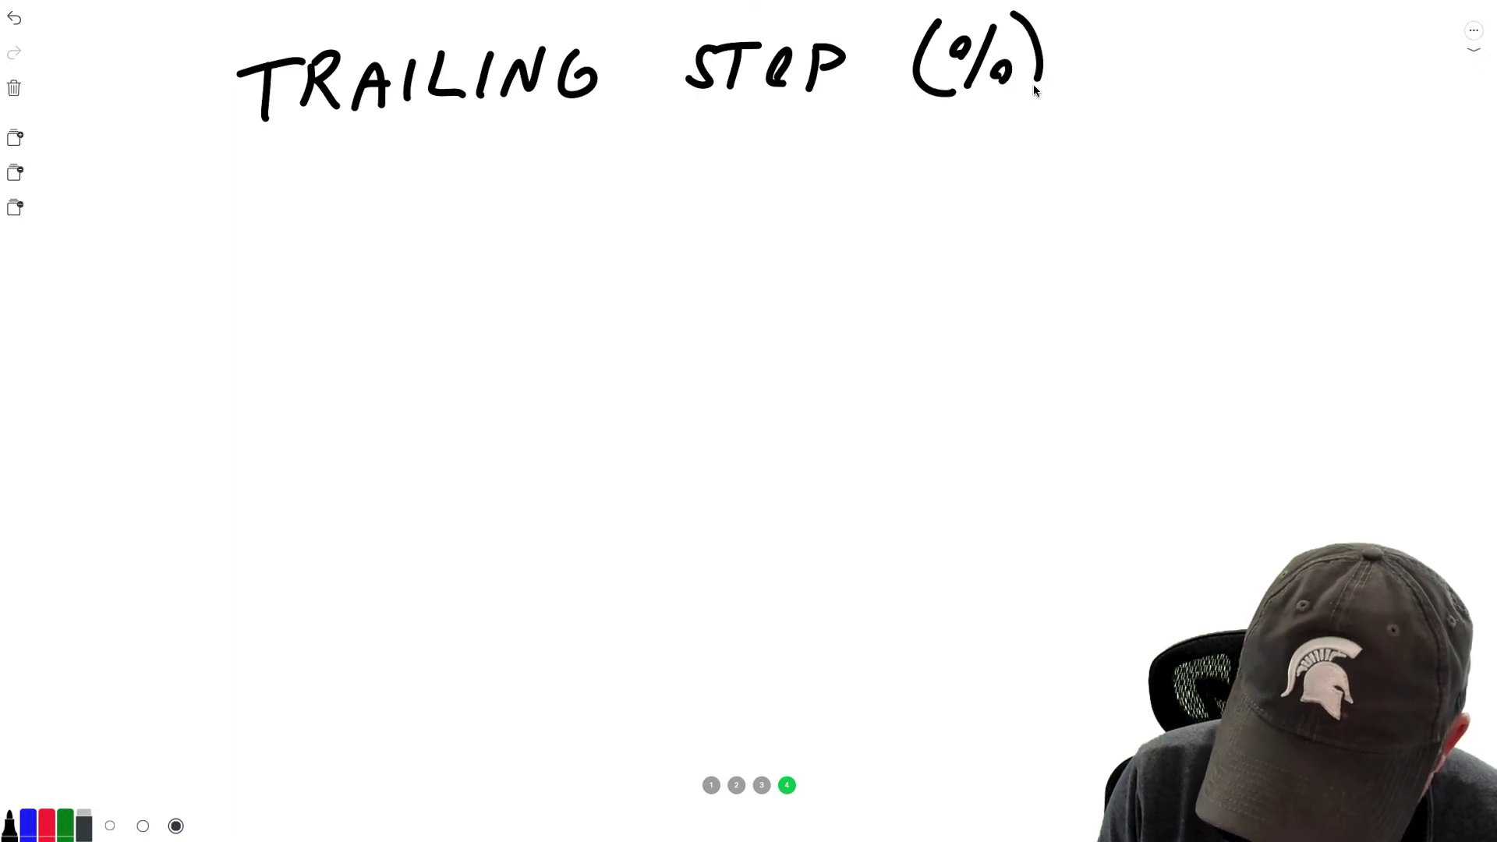
drag(184, 145, 1080, 114)
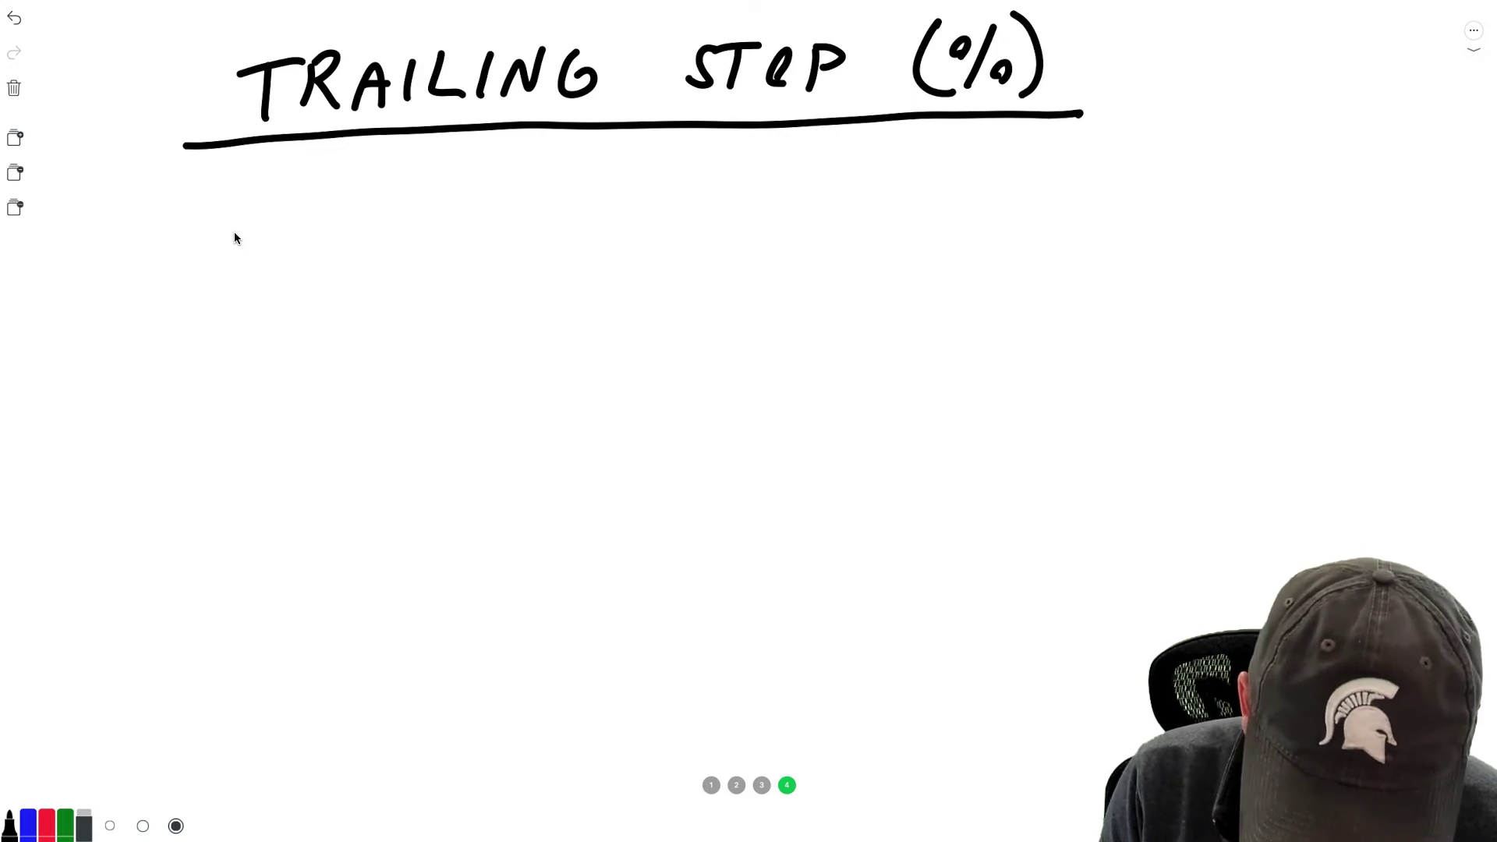
Write AMOUNT $ in black under the heading, with a % sign directly below the dollar sign.
drag(217, 204, 222, 251)
drag(197, 235, 214, 227)
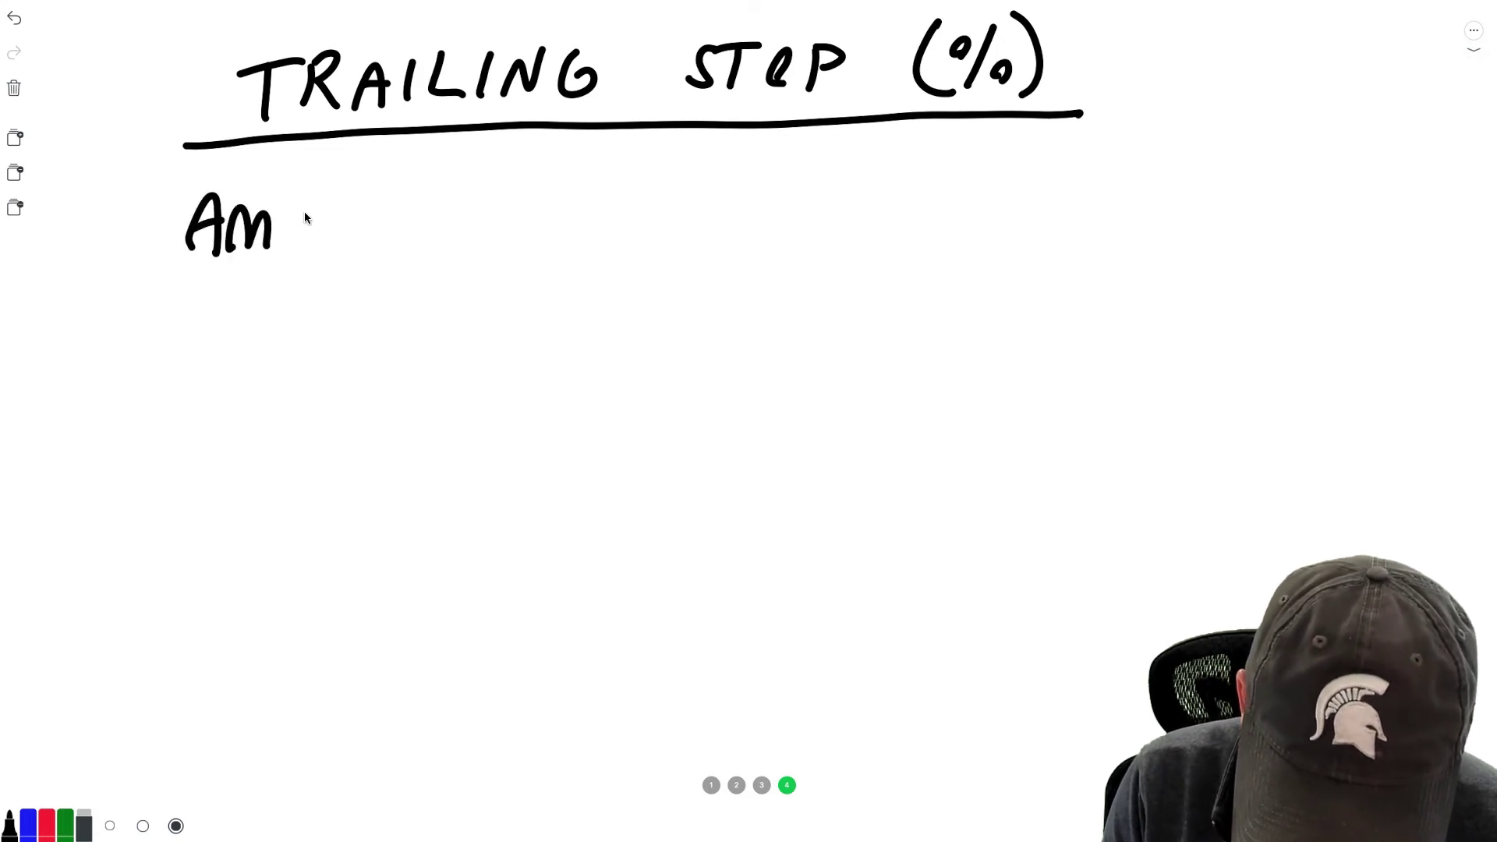
drag(304, 212, 310, 230)
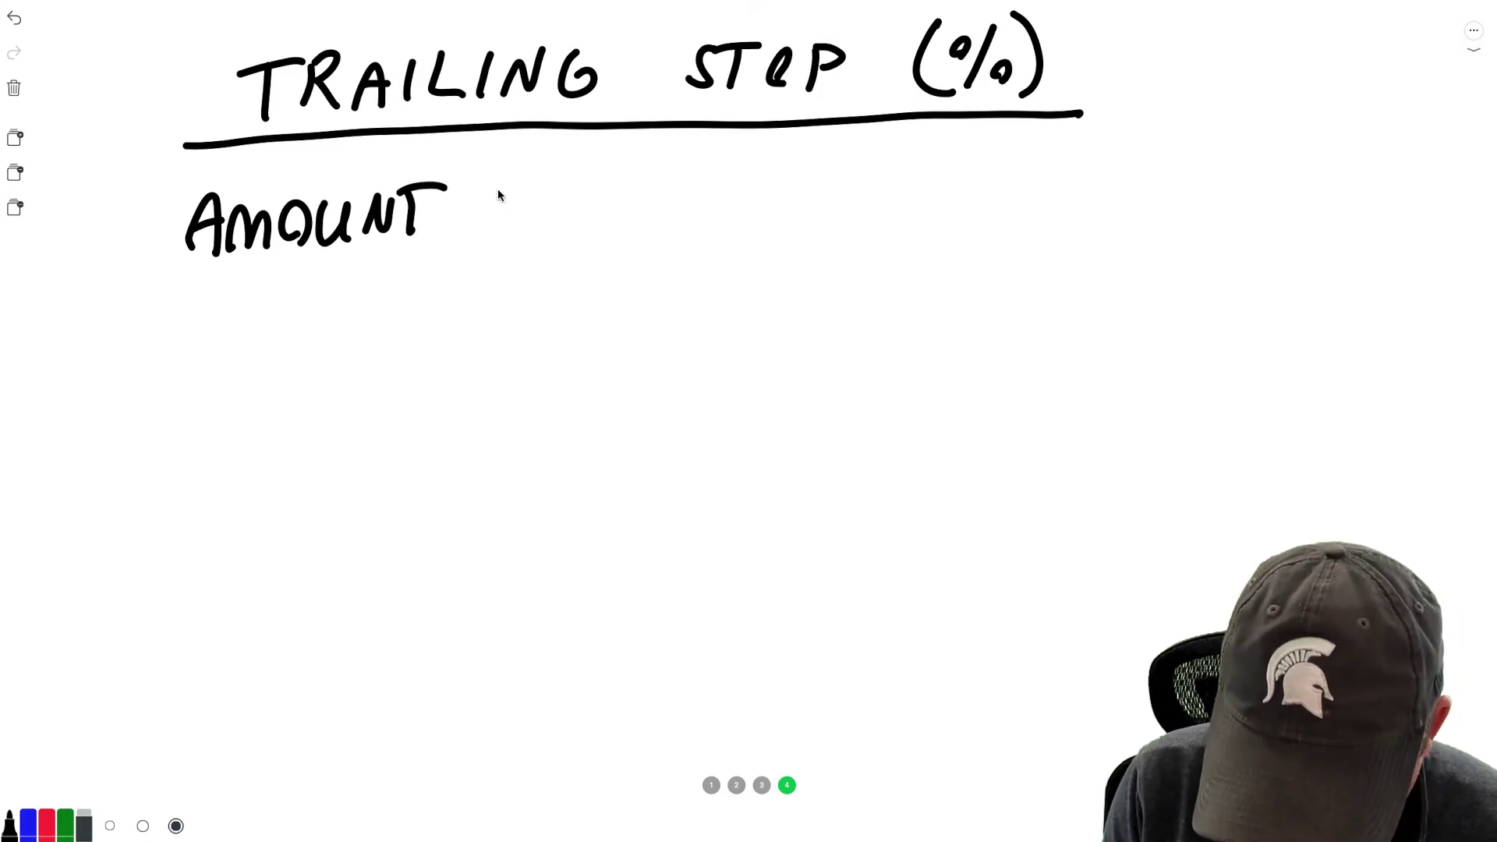
drag(506, 172, 506, 222)
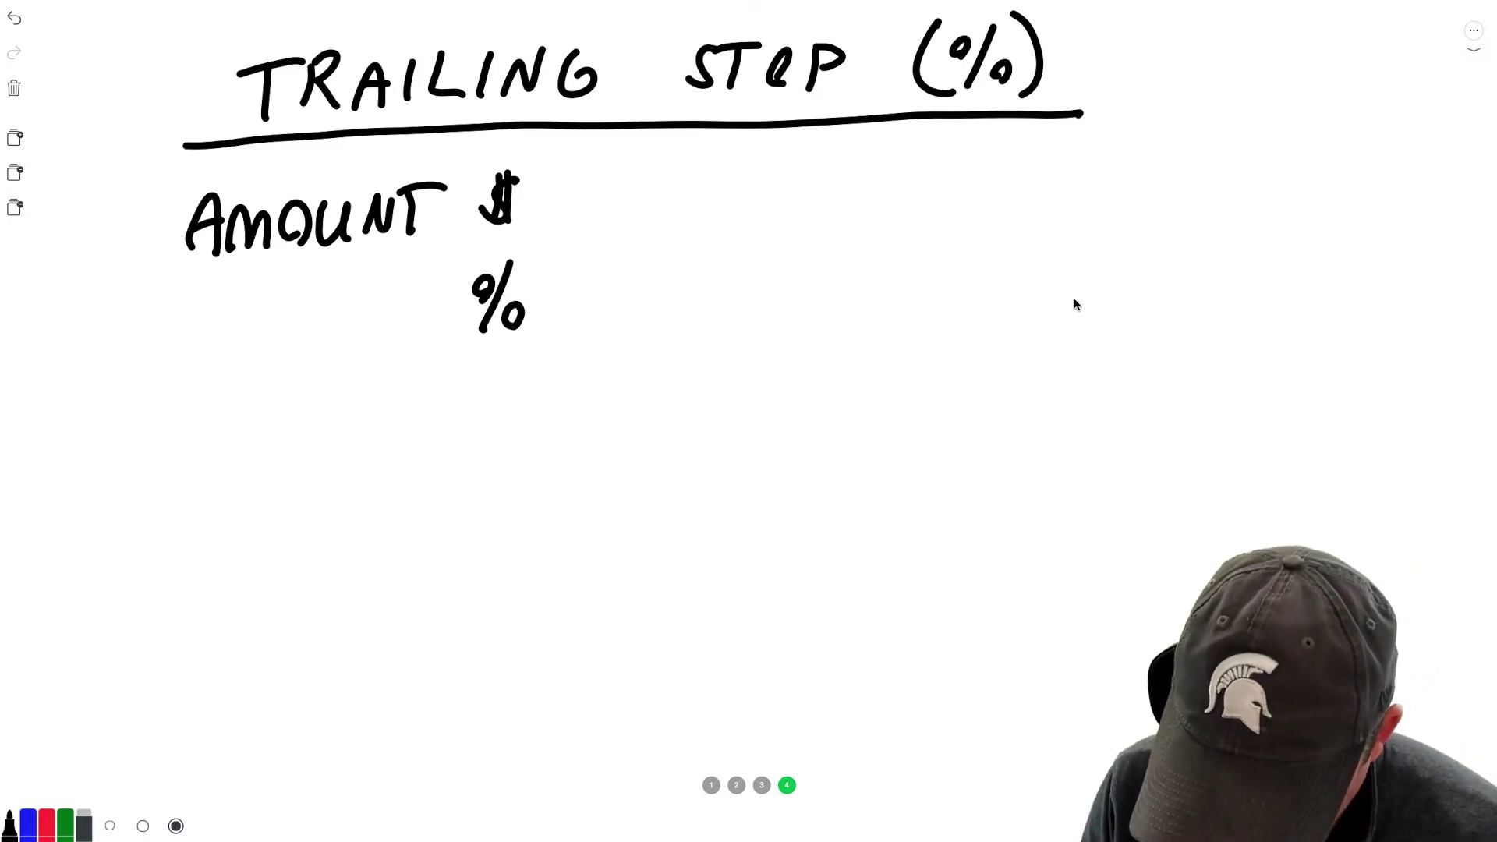
Write the price $1.85 in black at the far side of the page and fill in the dollar amount as 0.20.
mouse_move(1074, 301)
mouse_down()
mouse_move(1088, 290)
mouse_move(1080, 328)
mouse_up()
drag(1127, 273, 1122, 326)
click(1145, 317)
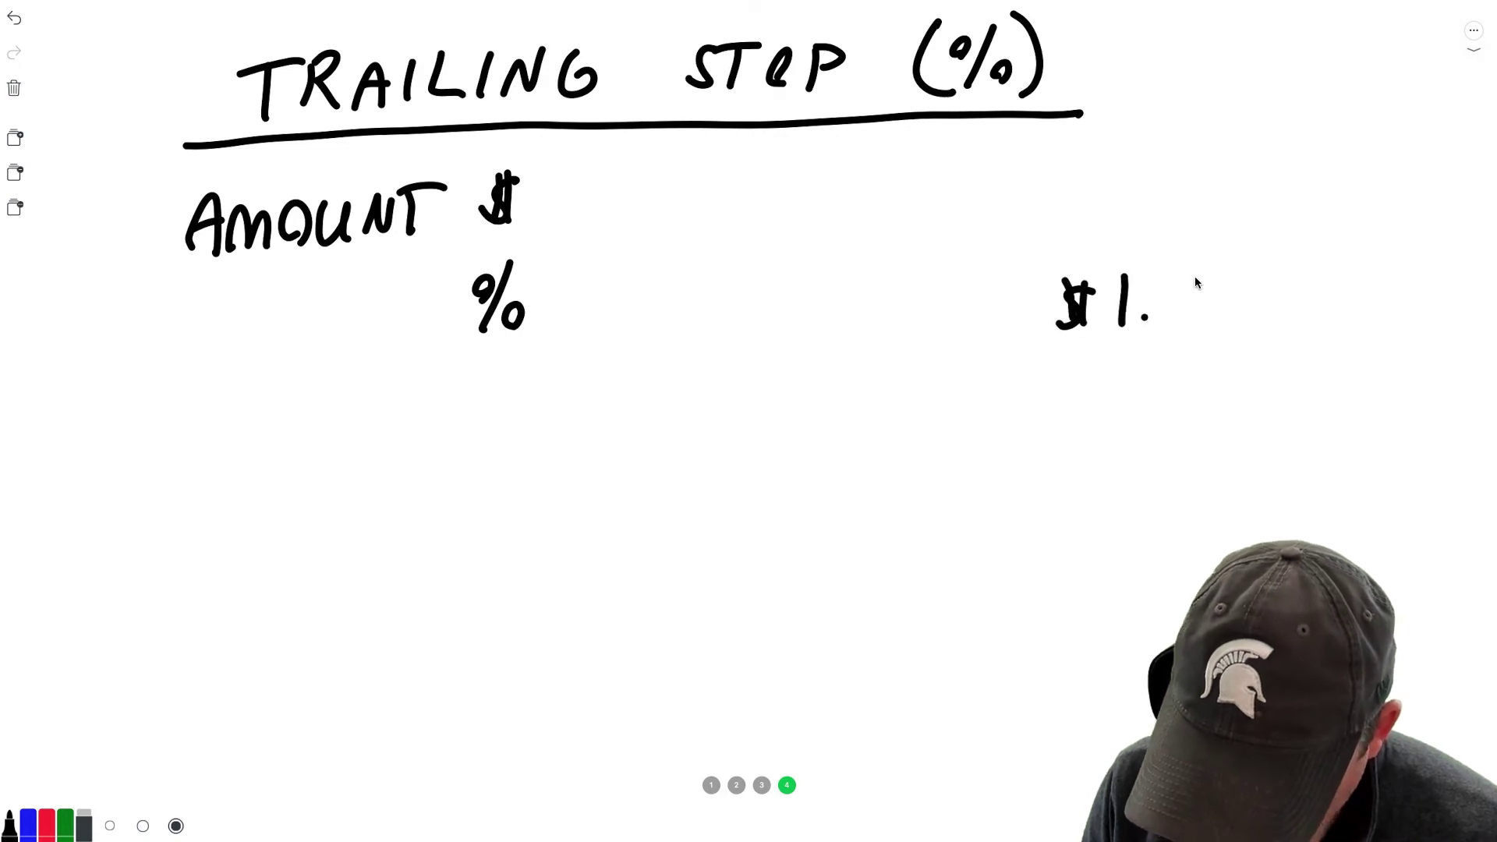
drag(1204, 266, 1258, 264)
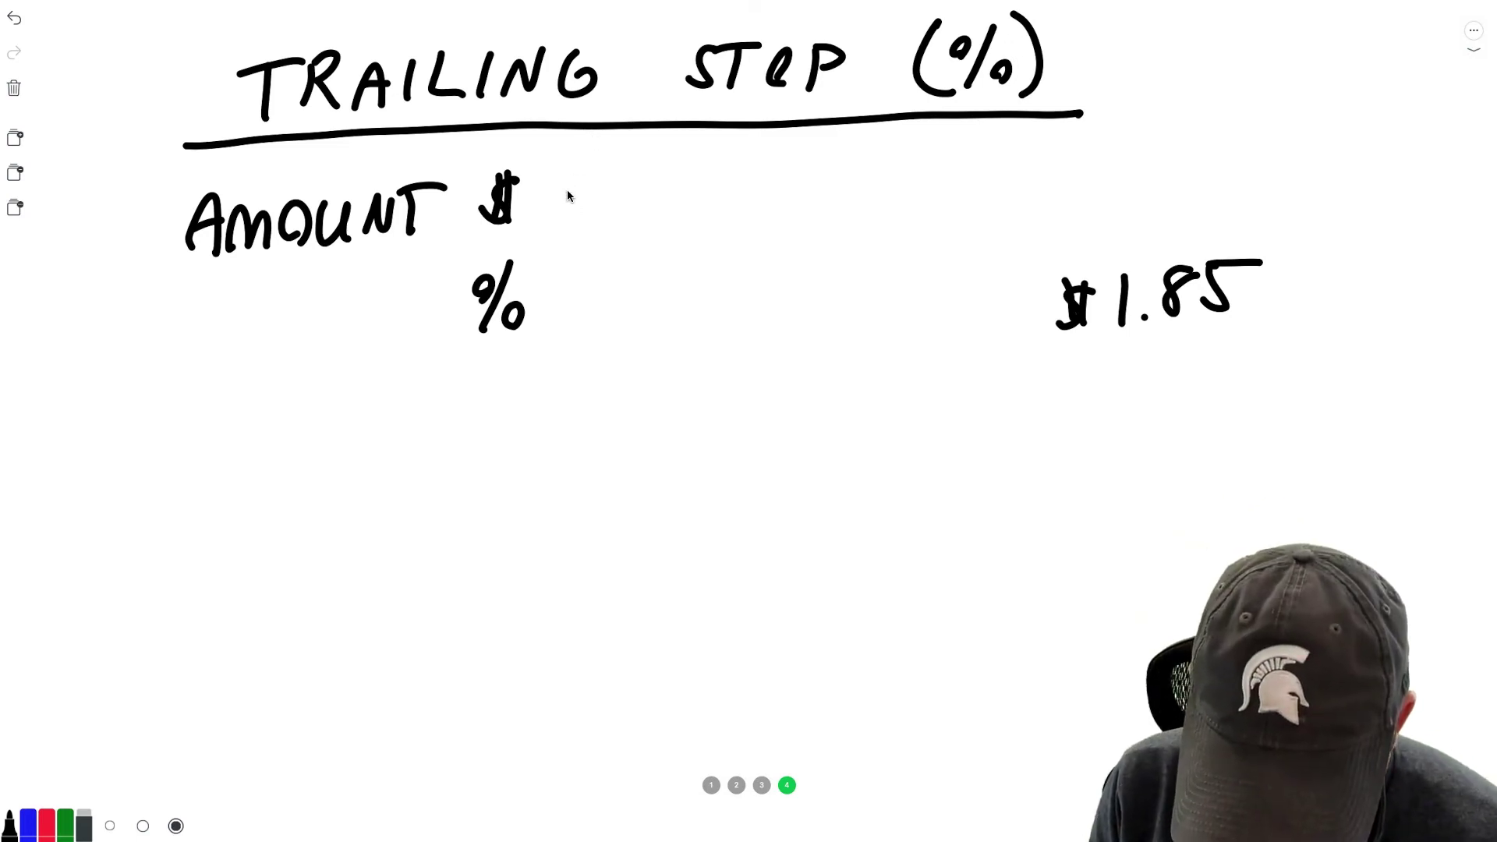
drag(581, 166, 664, 187)
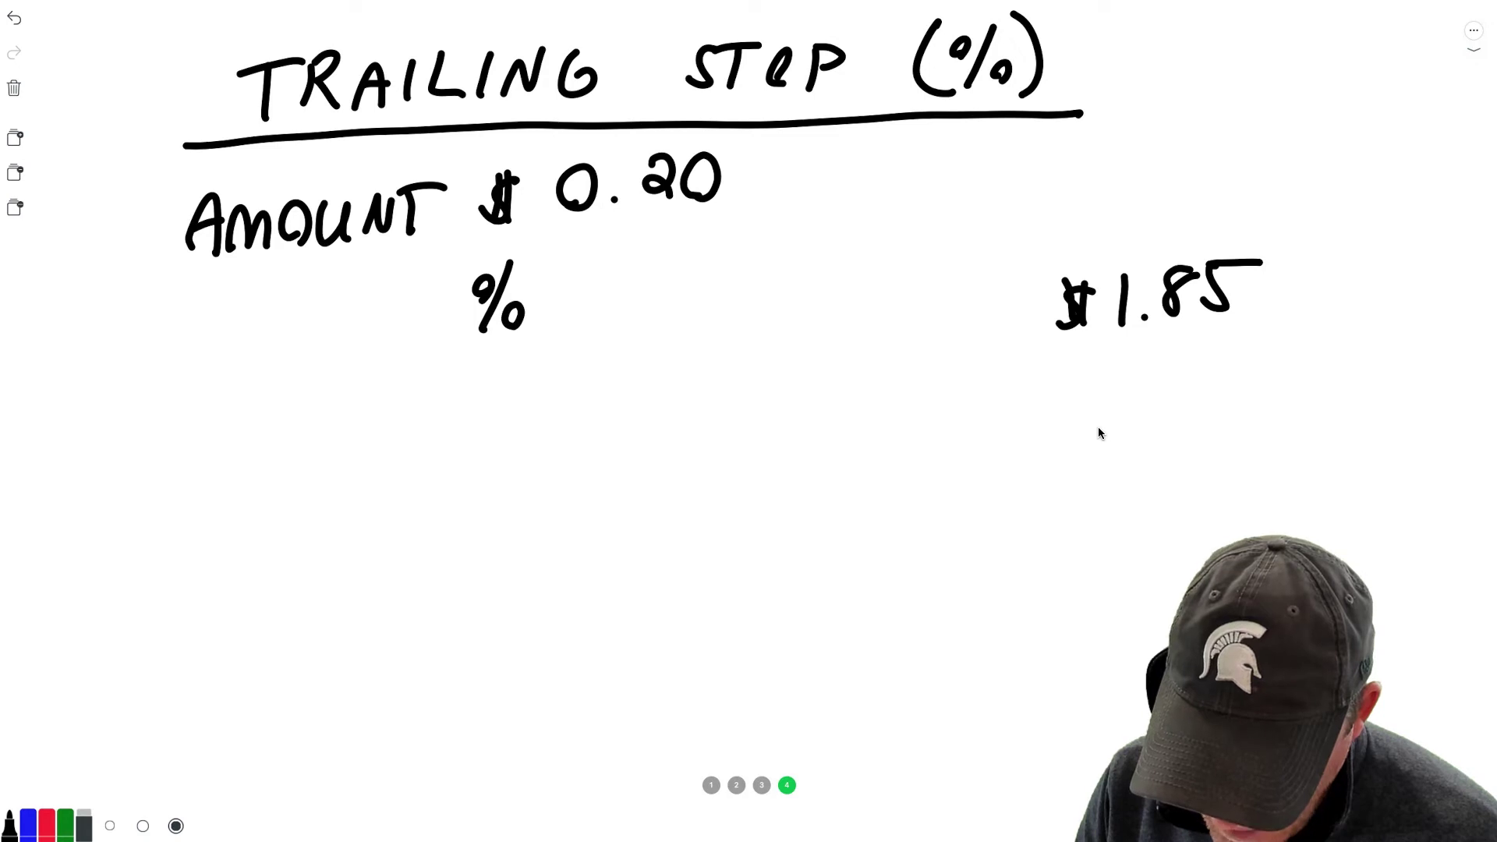
Write $1.65 in red below $1.85 and draw a red arrow pointing at it.
click(48, 825)
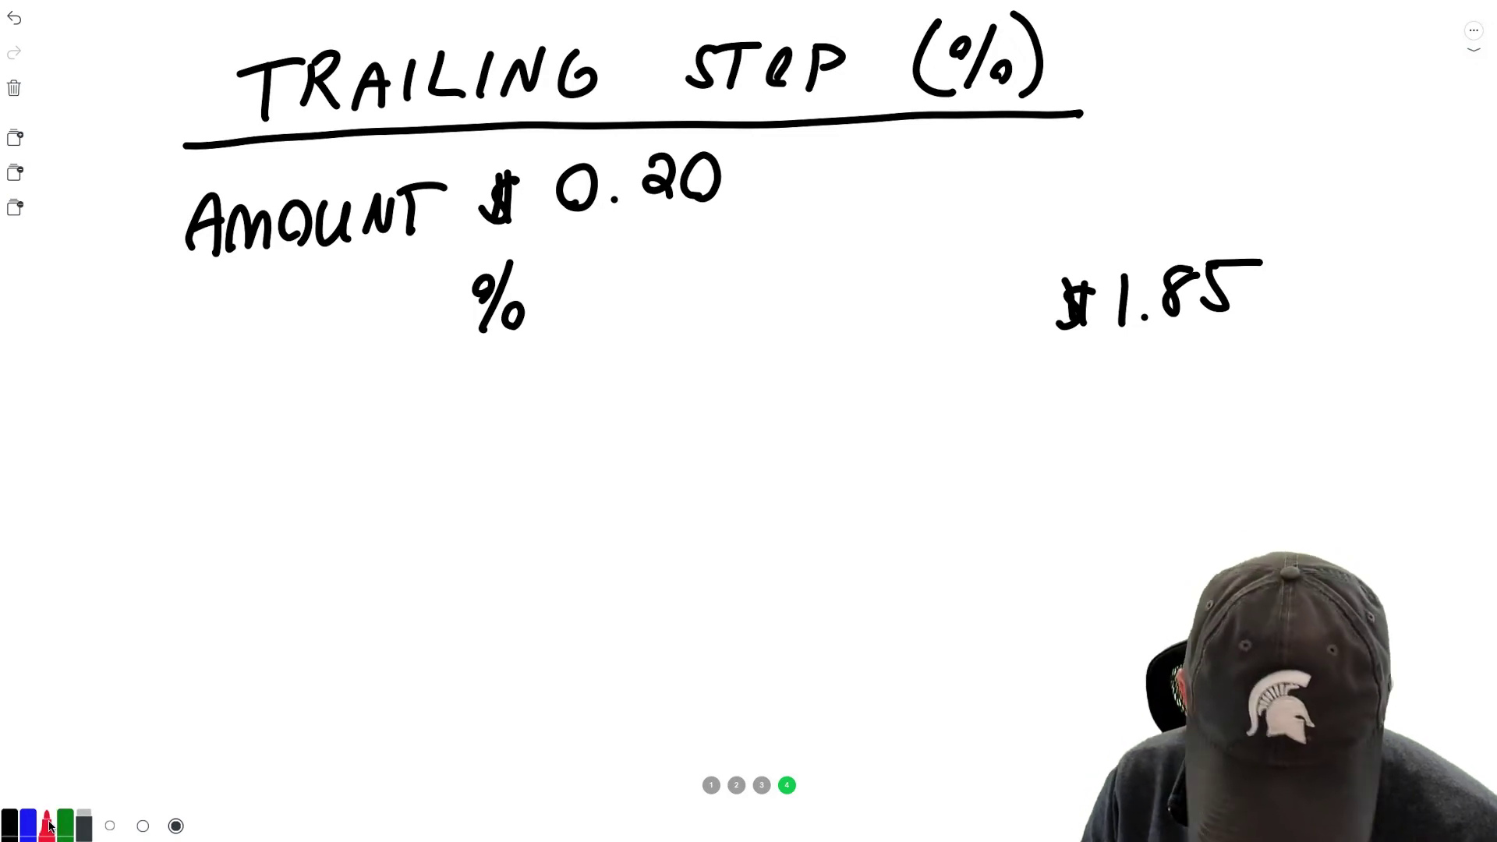
drag(1091, 430, 1082, 455)
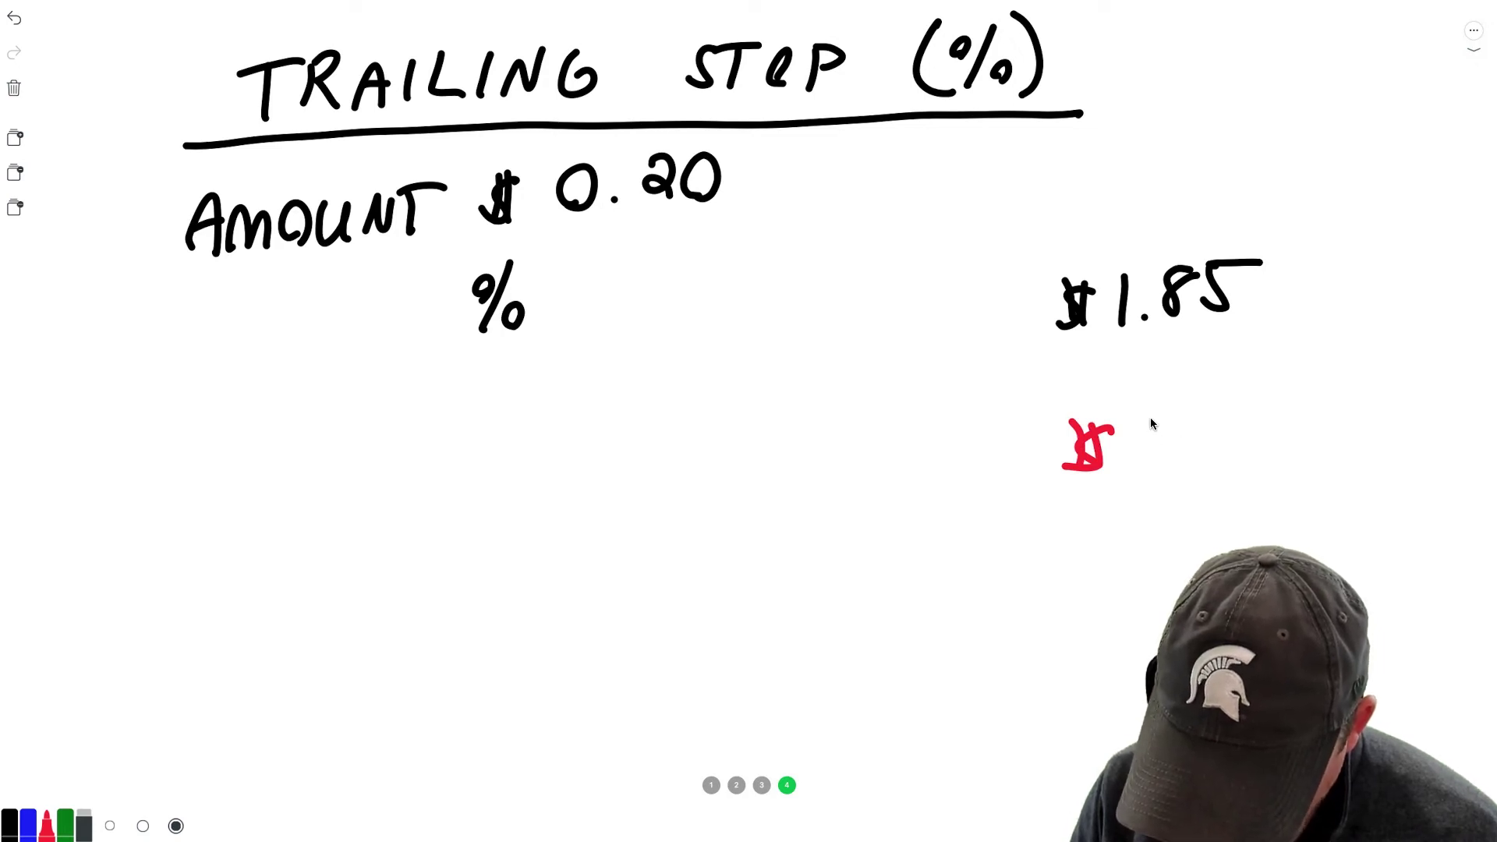
drag(1149, 416, 1155, 460)
click(1185, 453)
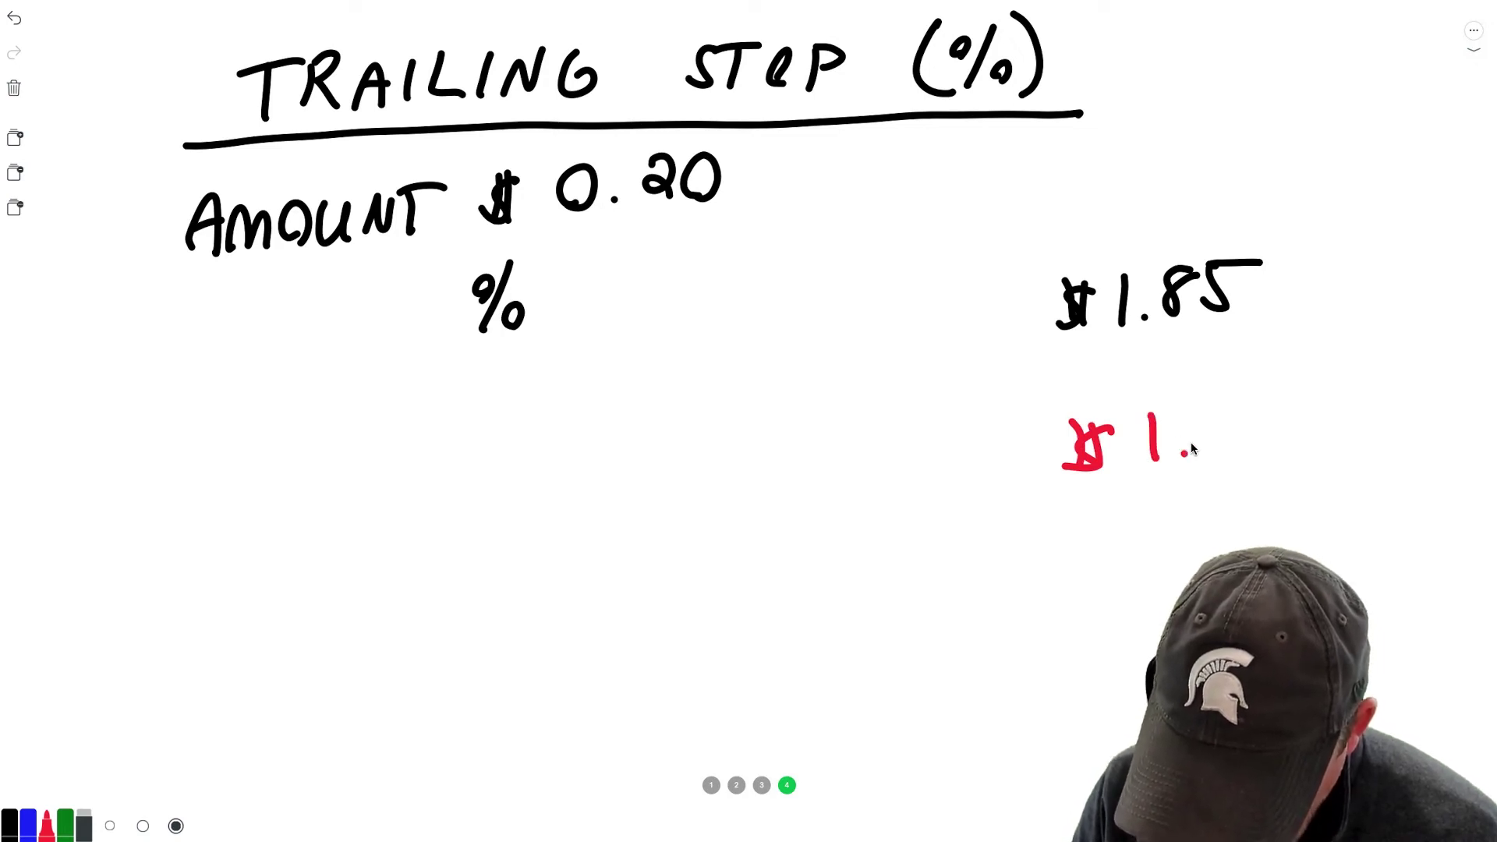
drag(1227, 404, 1209, 443)
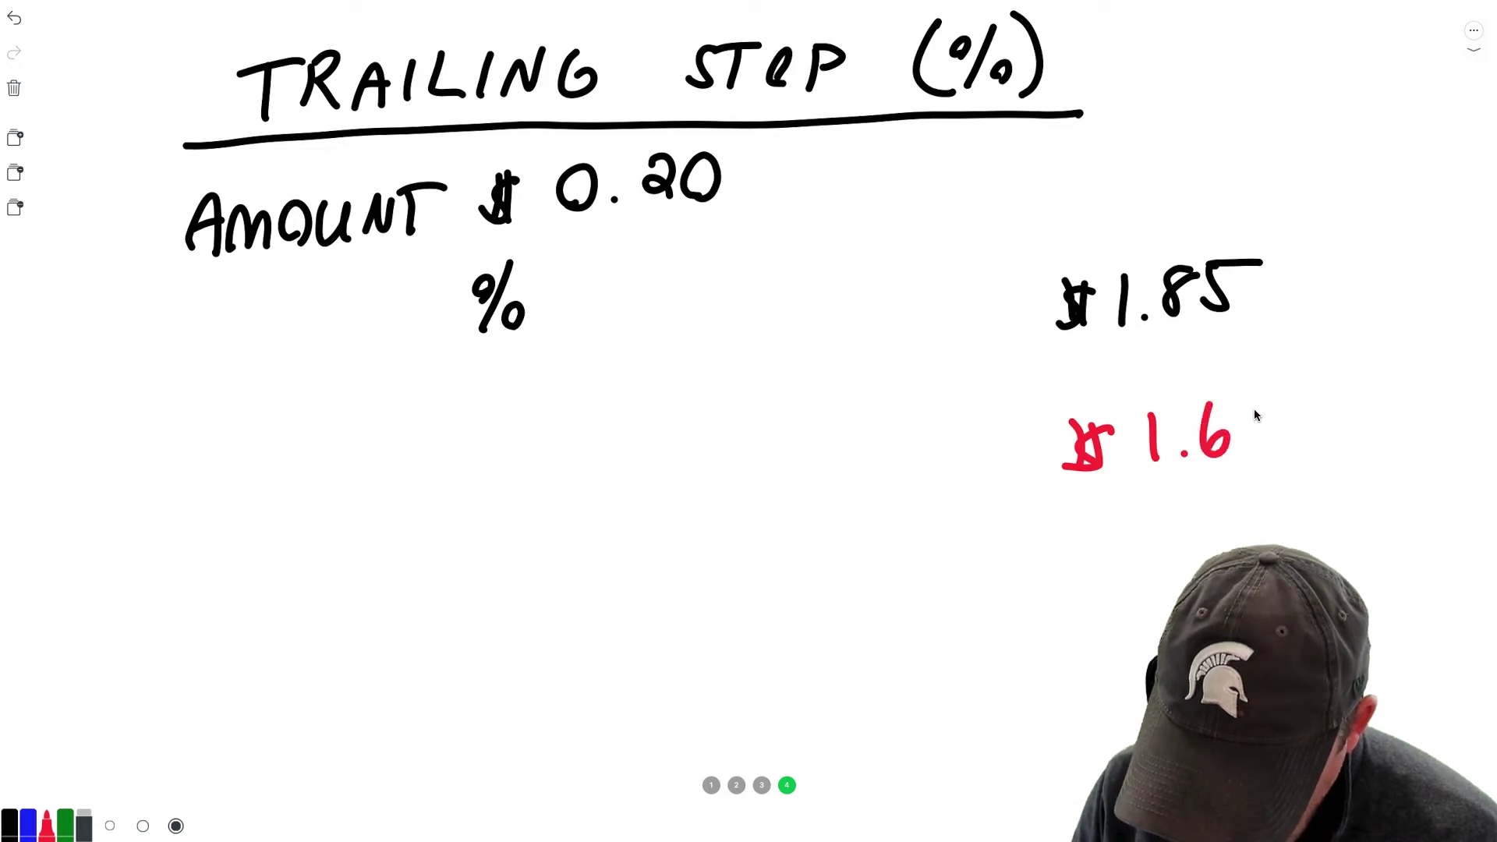
mouse_move(1261, 399)
mouse_down()
mouse_move(1246, 450)
mouse_move(1292, 392)
mouse_up()
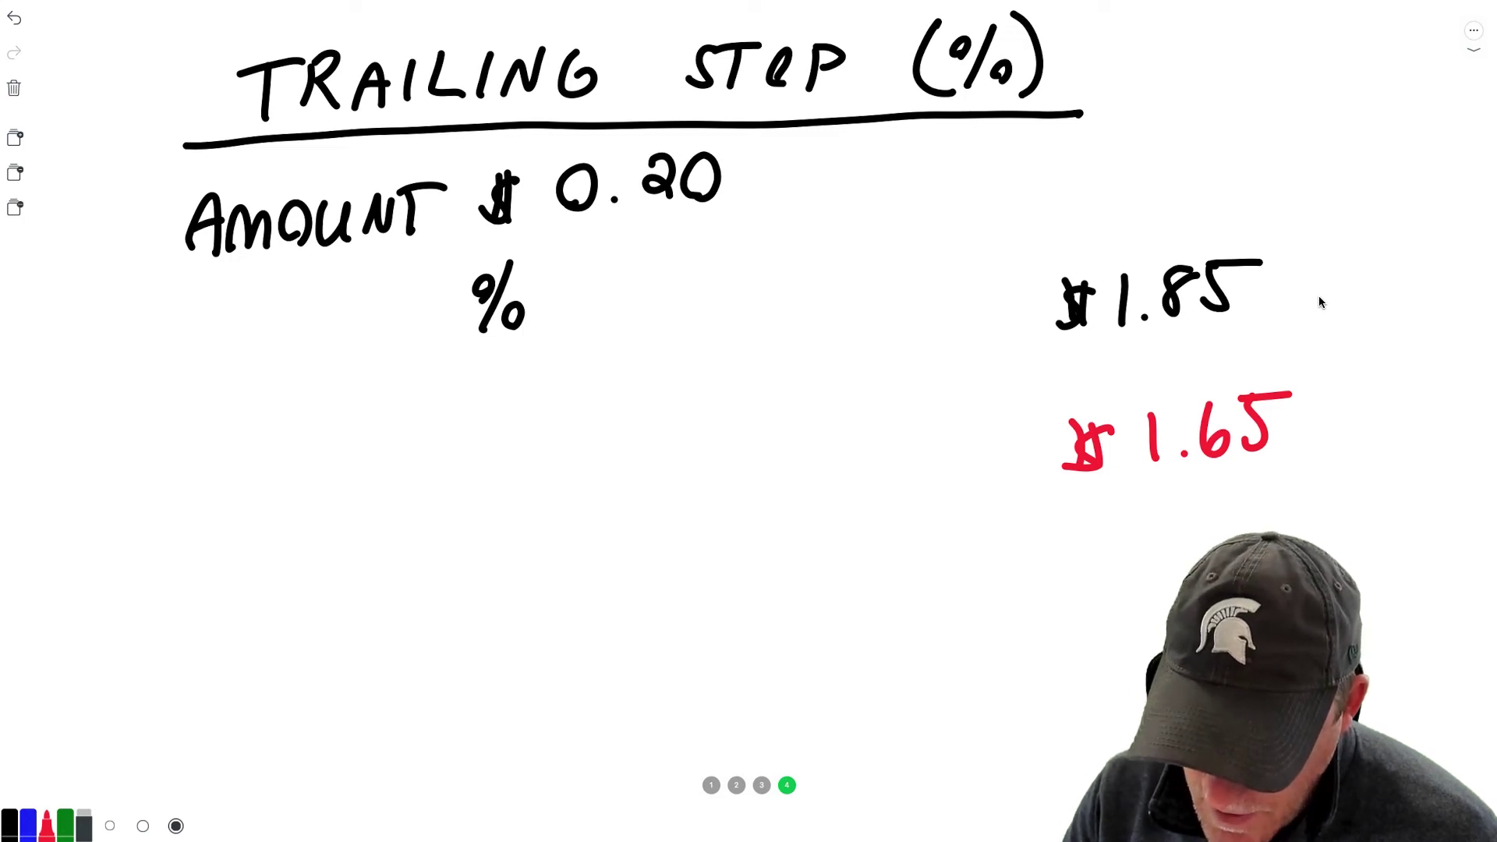
mouse_move(918, 450)
mouse_down()
mouse_move(1006, 451)
mouse_move(987, 476)
mouse_up()
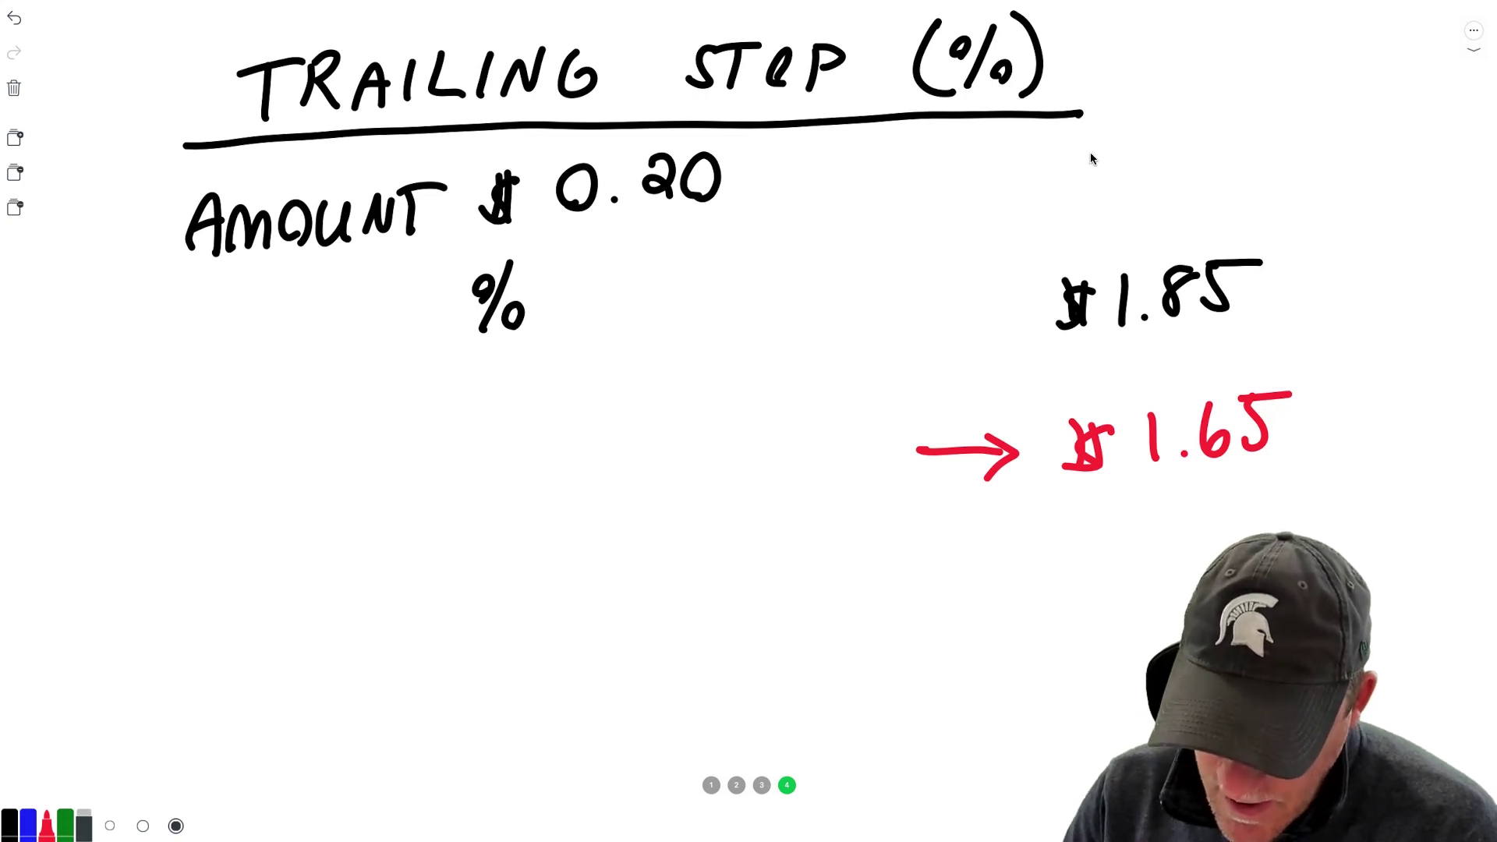
Write the price $2.50 in green above $1.85.
click(65, 827)
click(65, 826)
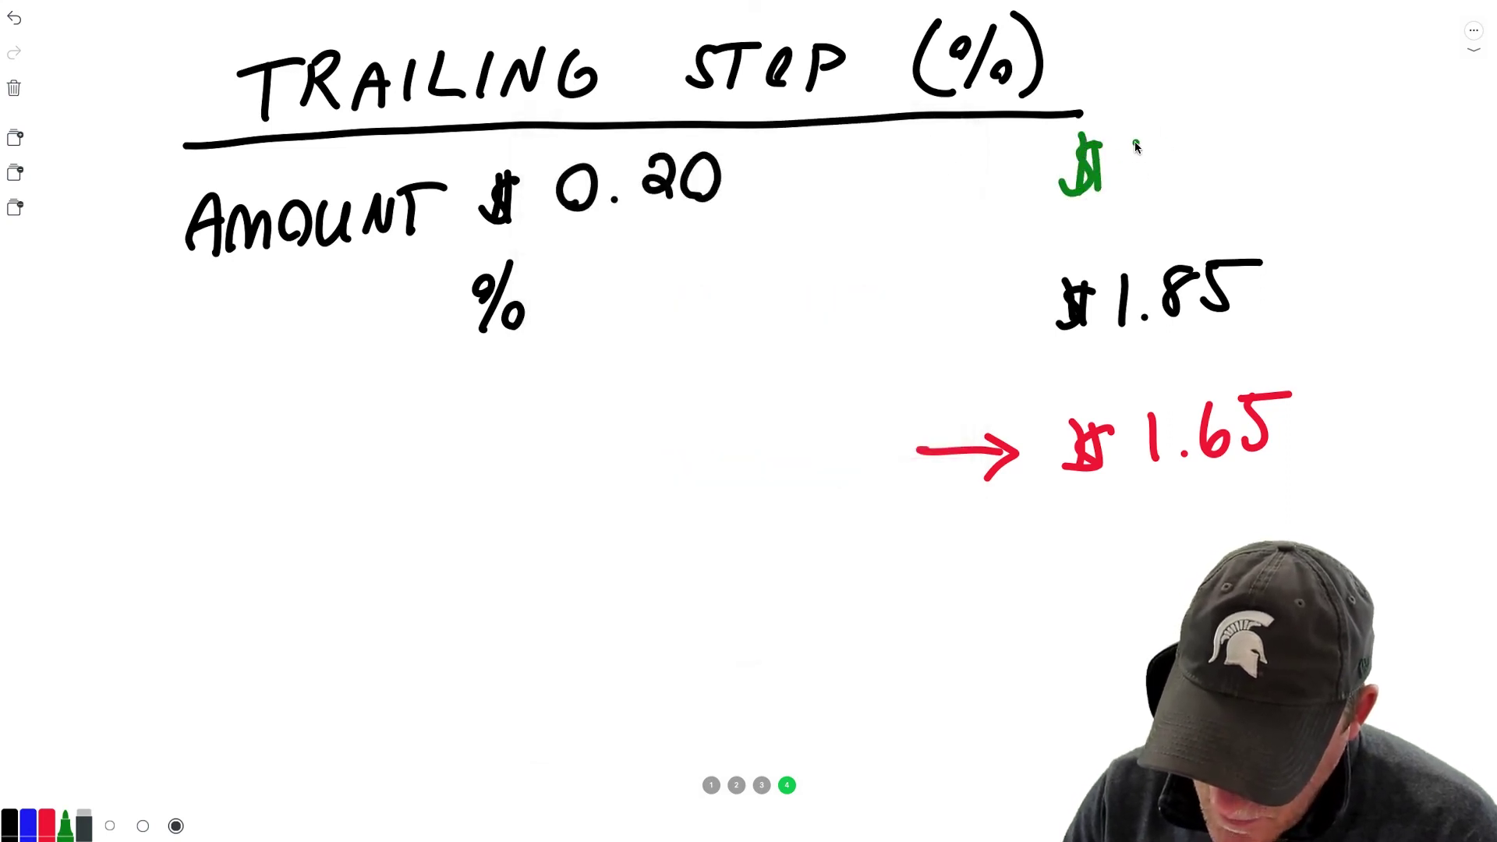
drag(1243, 131, 1230, 168)
mouse_move(1233, 125)
mouse_down()
mouse_move(1252, 122)
mouse_move(1286, 160)
mouse_up()
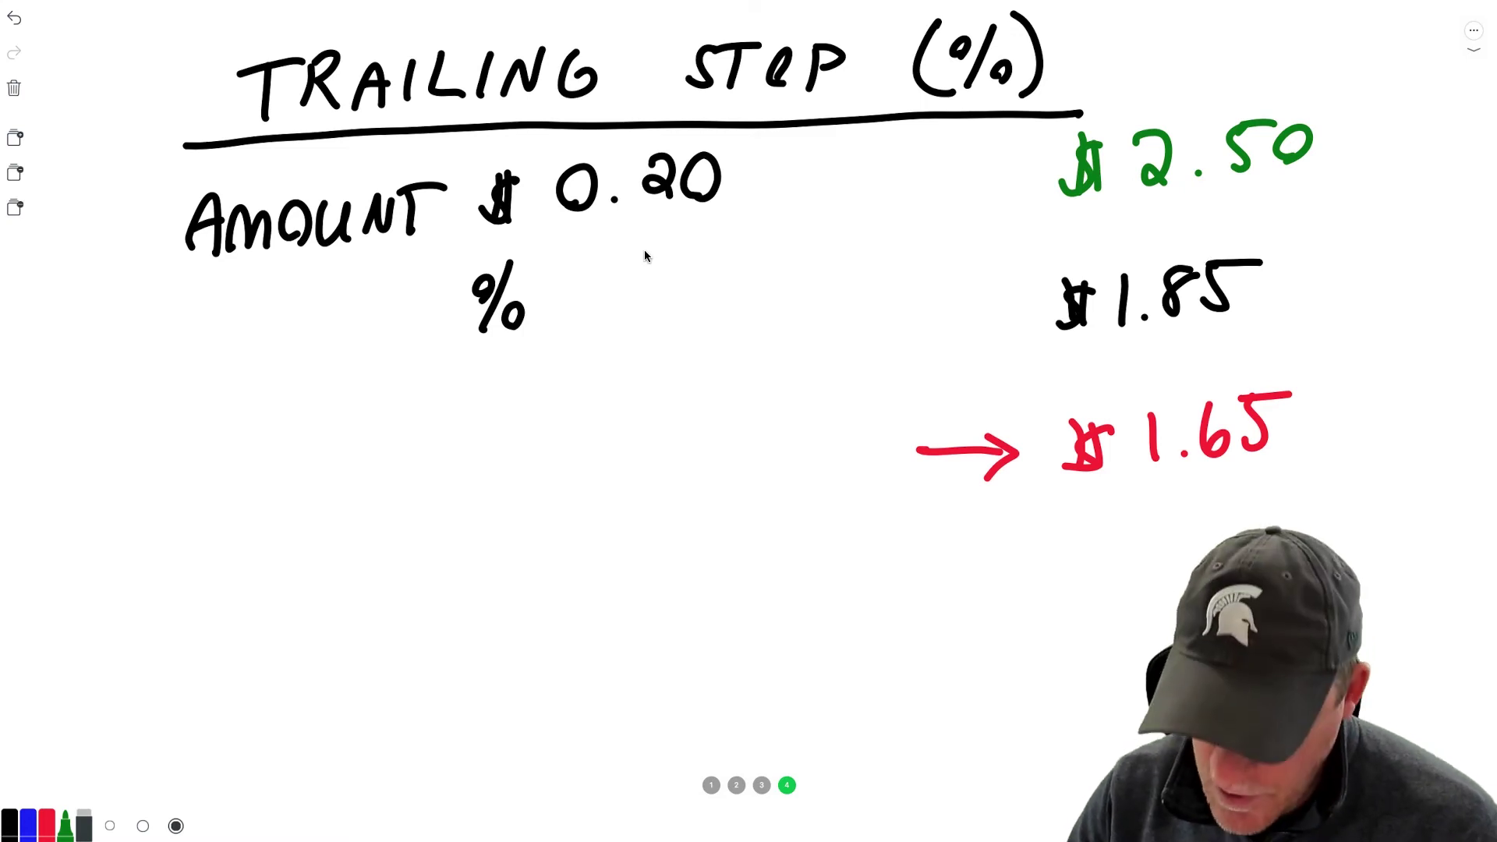
Write $2.30 in red under $2.50 with a red down arrow beside them, and write 10% next to the % sign.
click(46, 825)
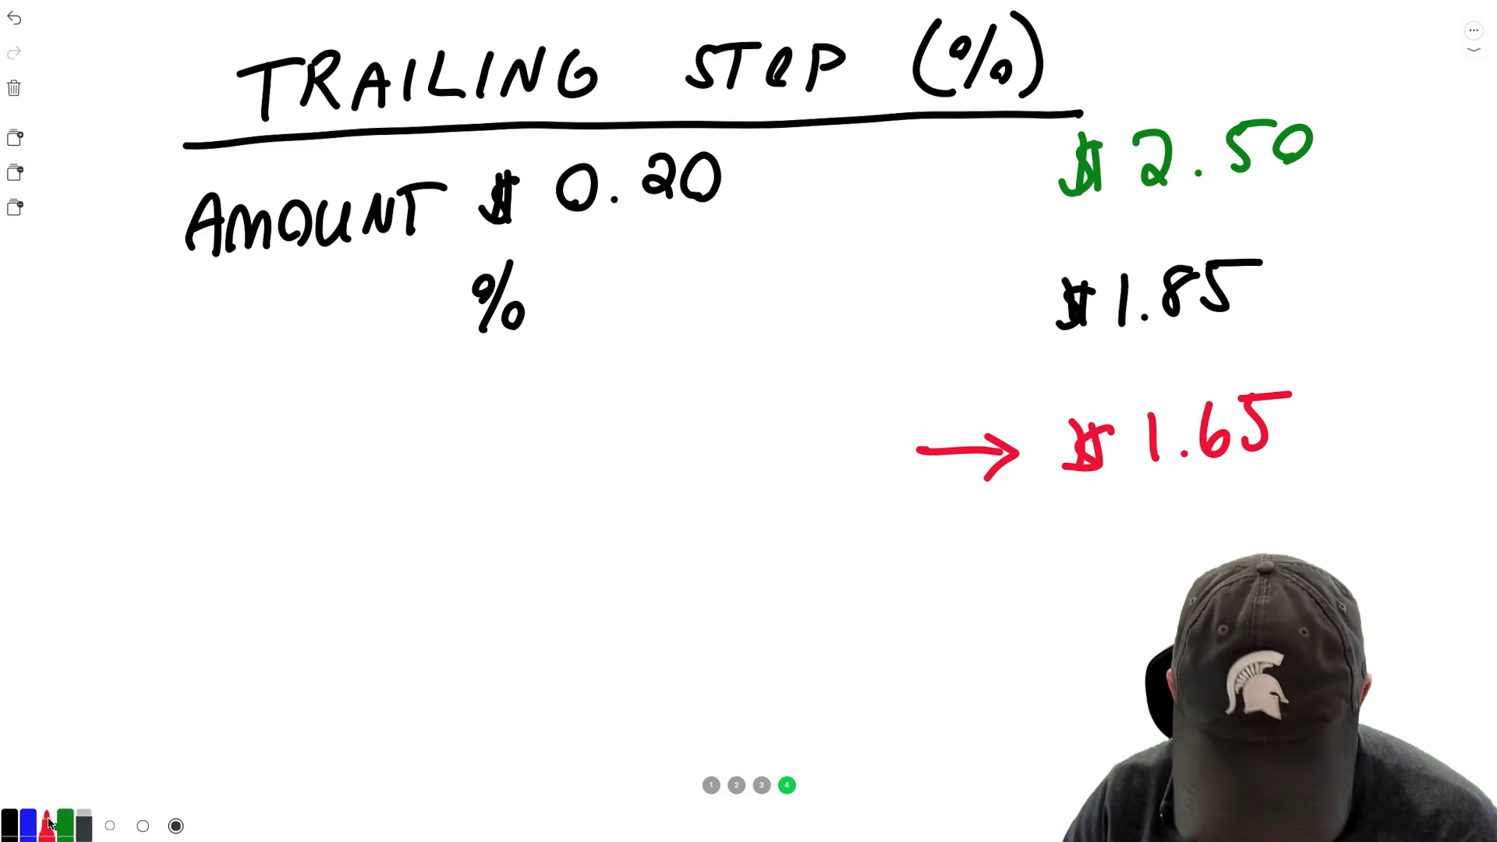
mouse_move(1113, 222)
mouse_down()
mouse_move(1092, 251)
mouse_move(1104, 255)
mouse_up()
mouse_move(1111, 206)
mouse_down()
mouse_move(1120, 248)
mouse_move(1179, 242)
mouse_move(1261, 201)
mouse_up()
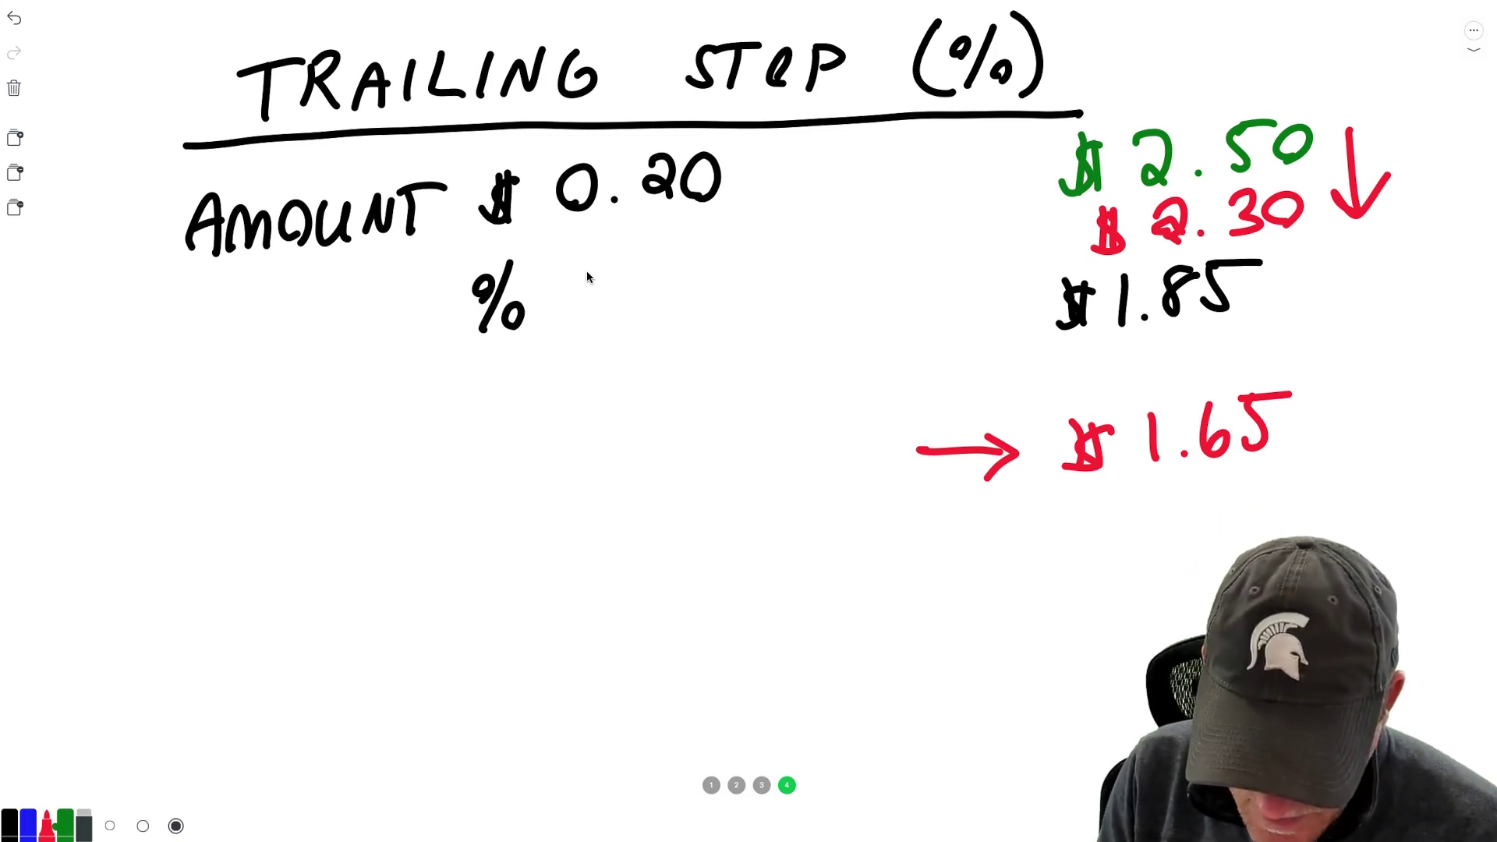
drag(659, 268, 668, 270)
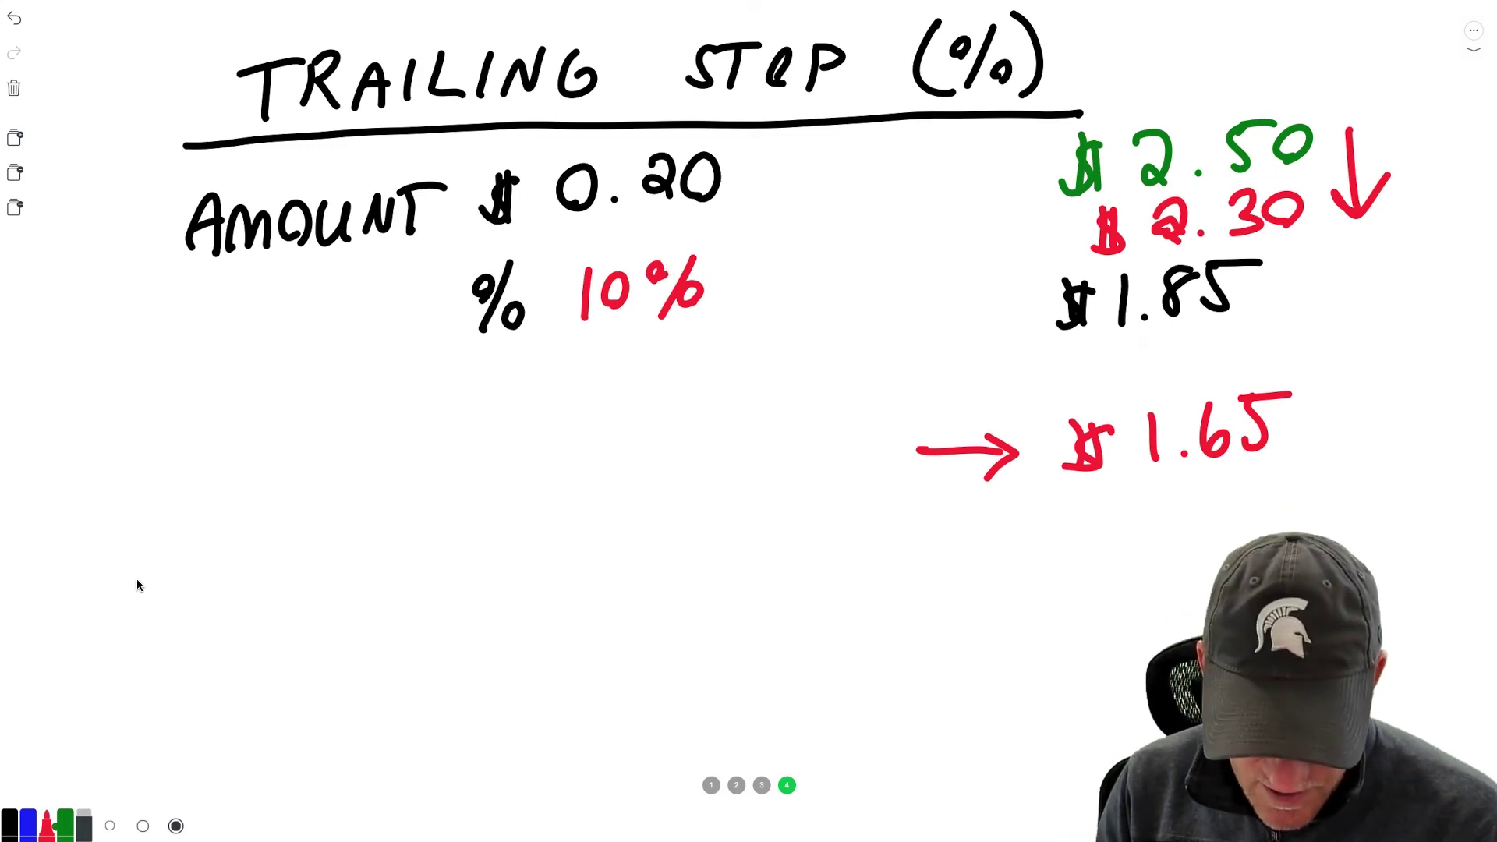
Sketch a red wavy price line with a small peak, a sharp dip and a tall spike below the notes.
drag(128, 599, 149, 581)
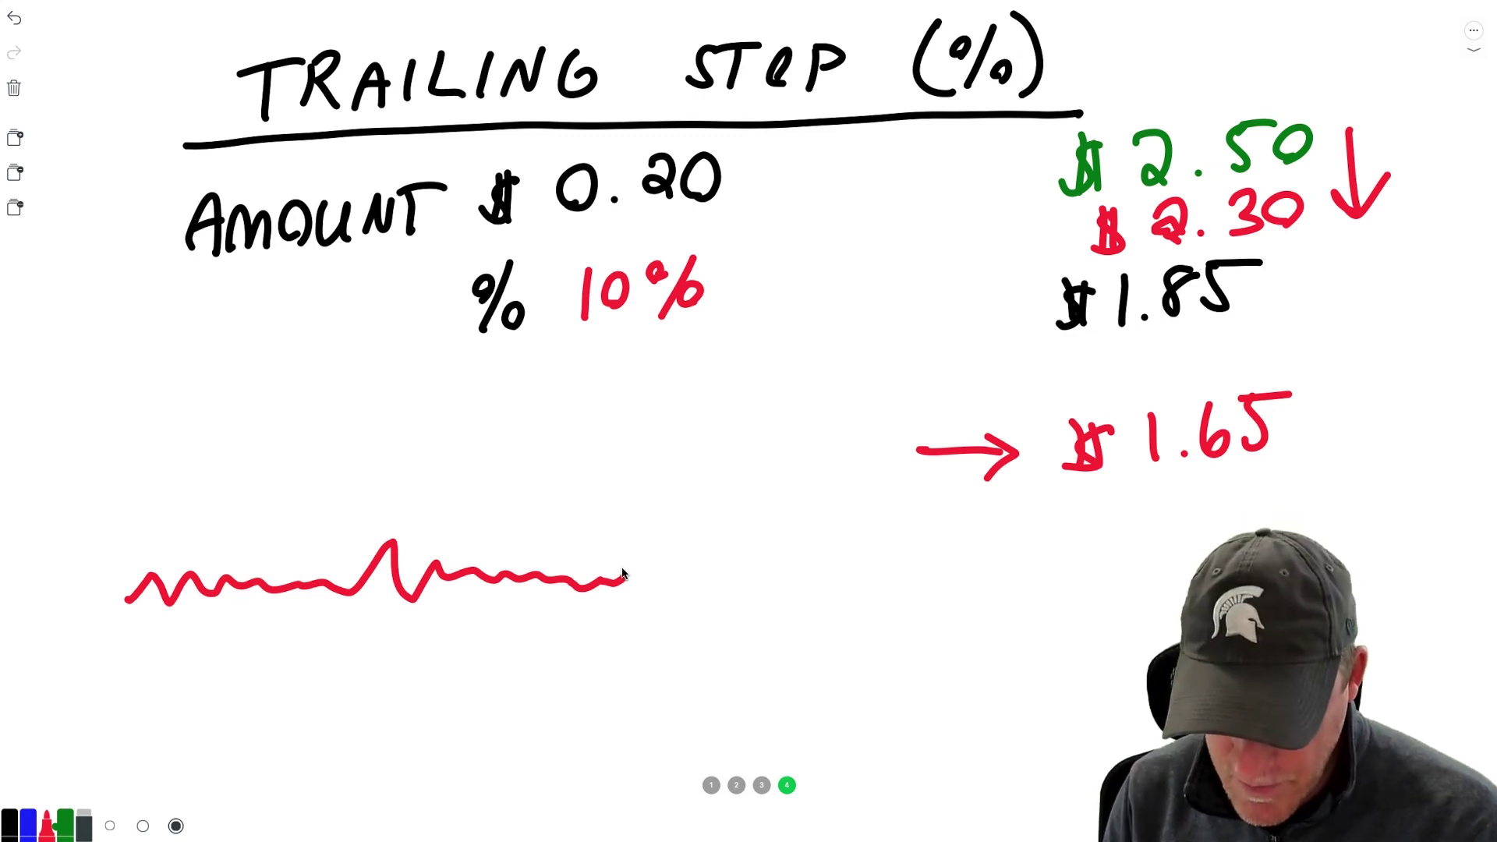
drag(628, 584, 653, 644)
mouse_move(659, 589)
mouse_down()
mouse_move(672, 456)
mouse_move(705, 581)
mouse_move(740, 571)
mouse_up()
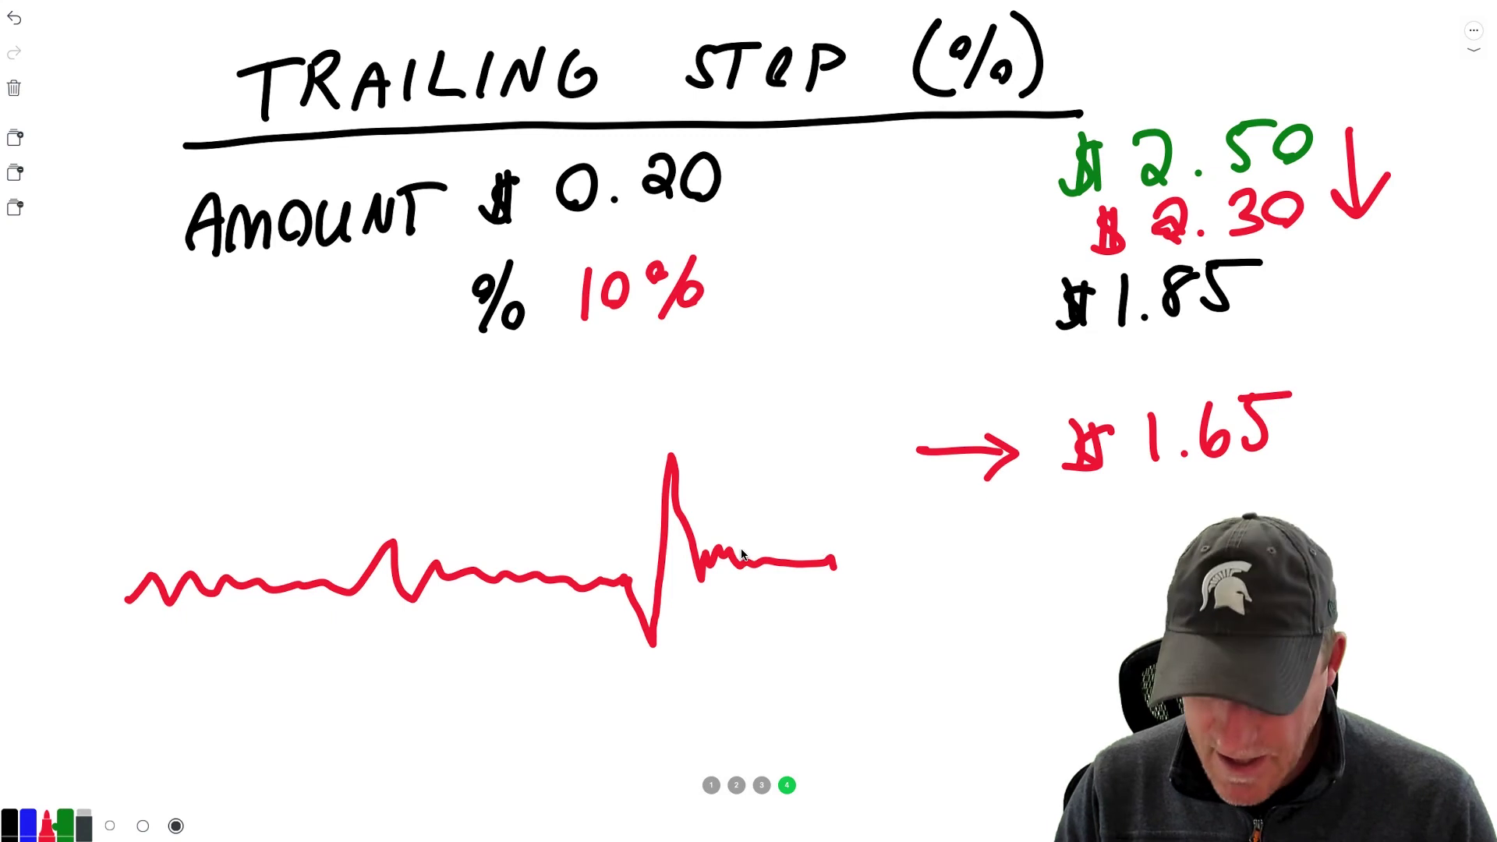
Sketch a second red price line that plunges, recovers and climbs, with a short line marking the level of its low.
mouse_move(904, 578)
mouse_down()
mouse_move(1036, 573)
mouse_move(1067, 702)
mouse_up()
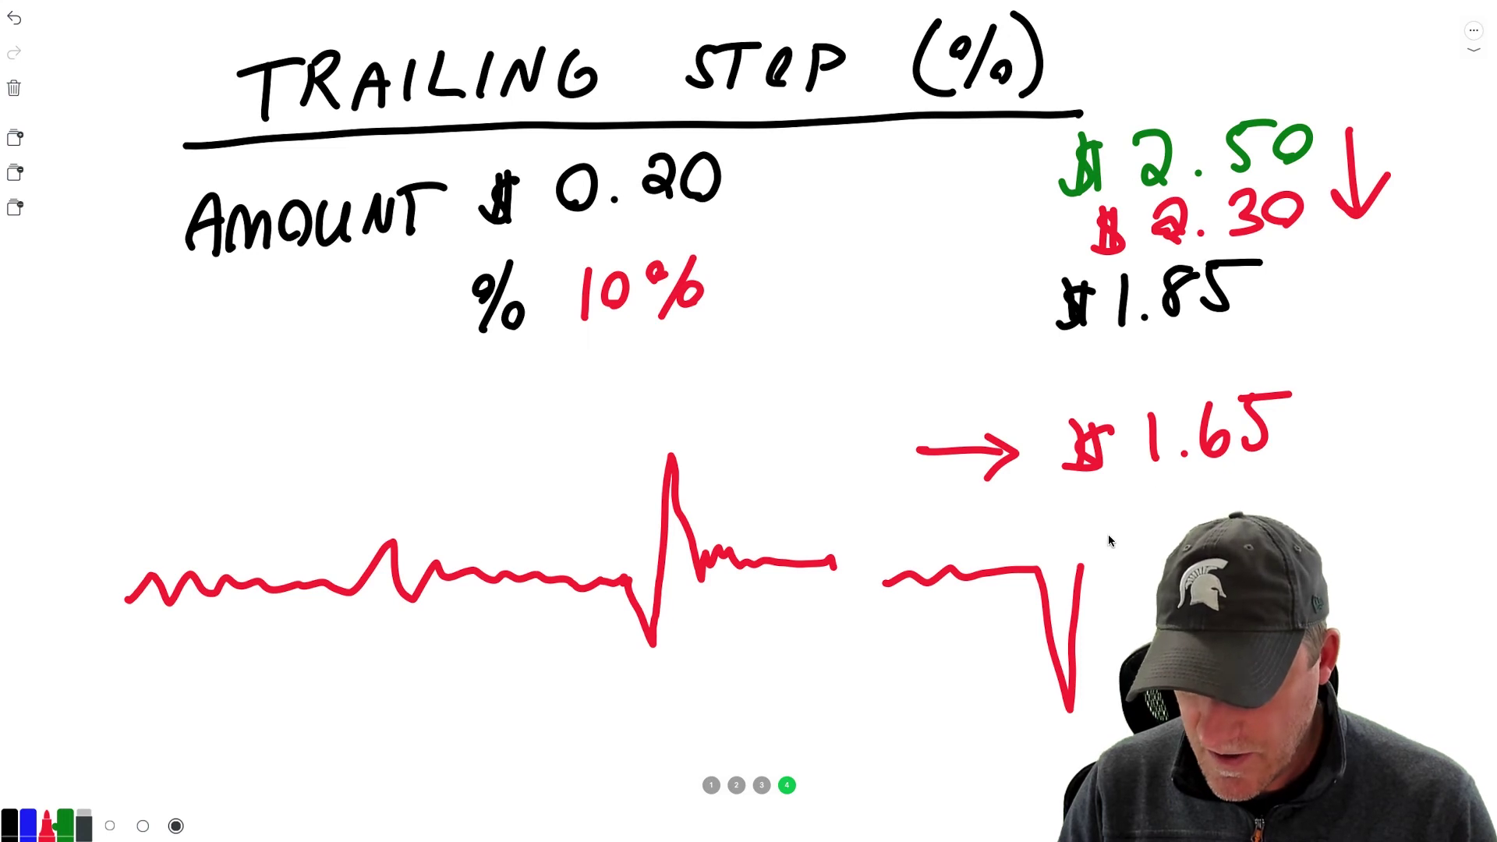
drag(1042, 711, 890, 734)
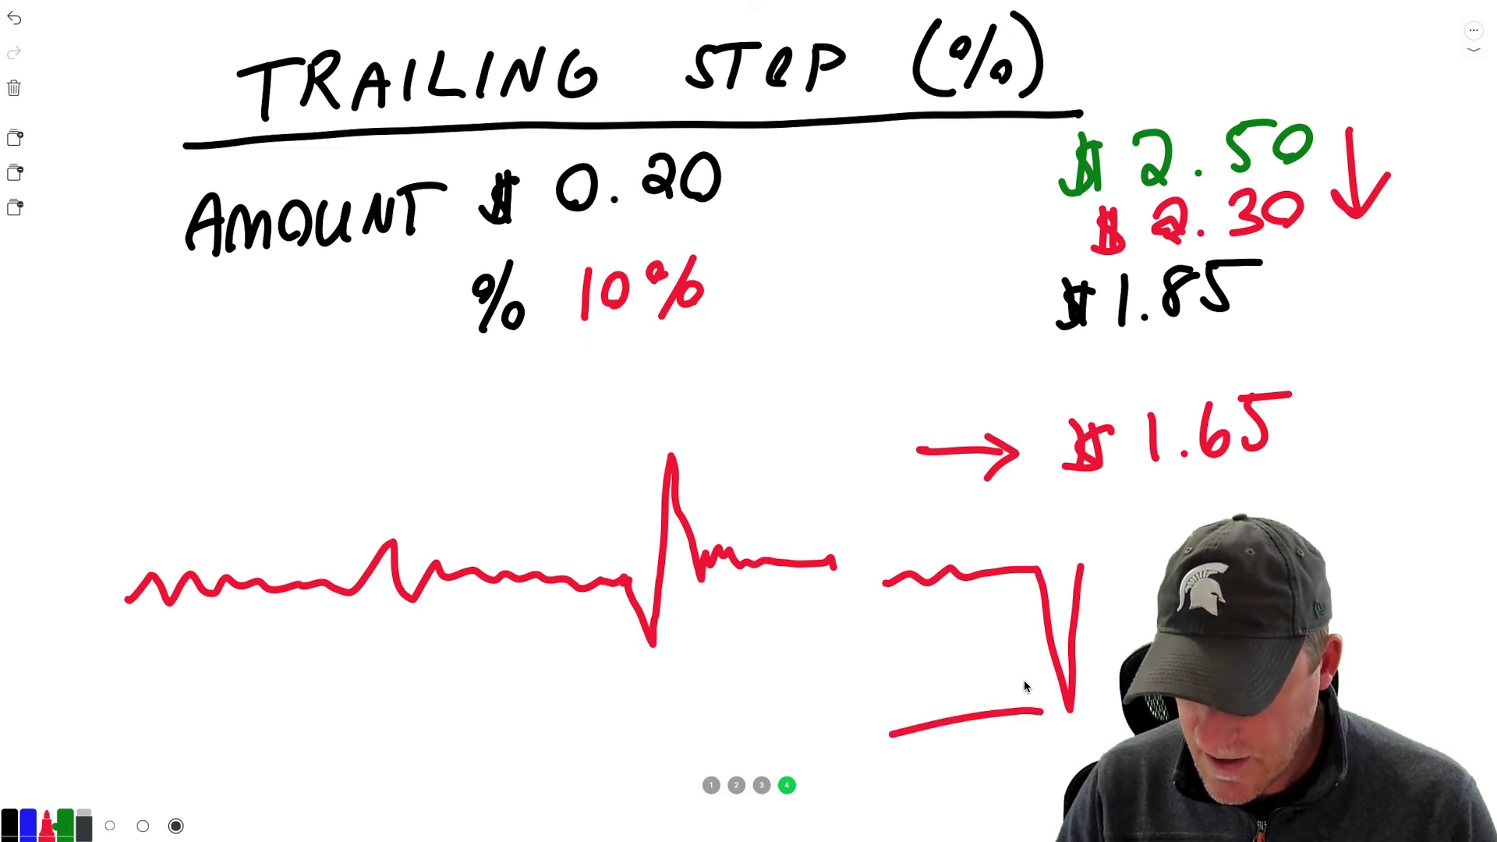
mouse_move(1079, 578)
mouse_down()
mouse_move(1217, 538)
mouse_move(1437, 424)
mouse_move(1483, 353)
mouse_up()
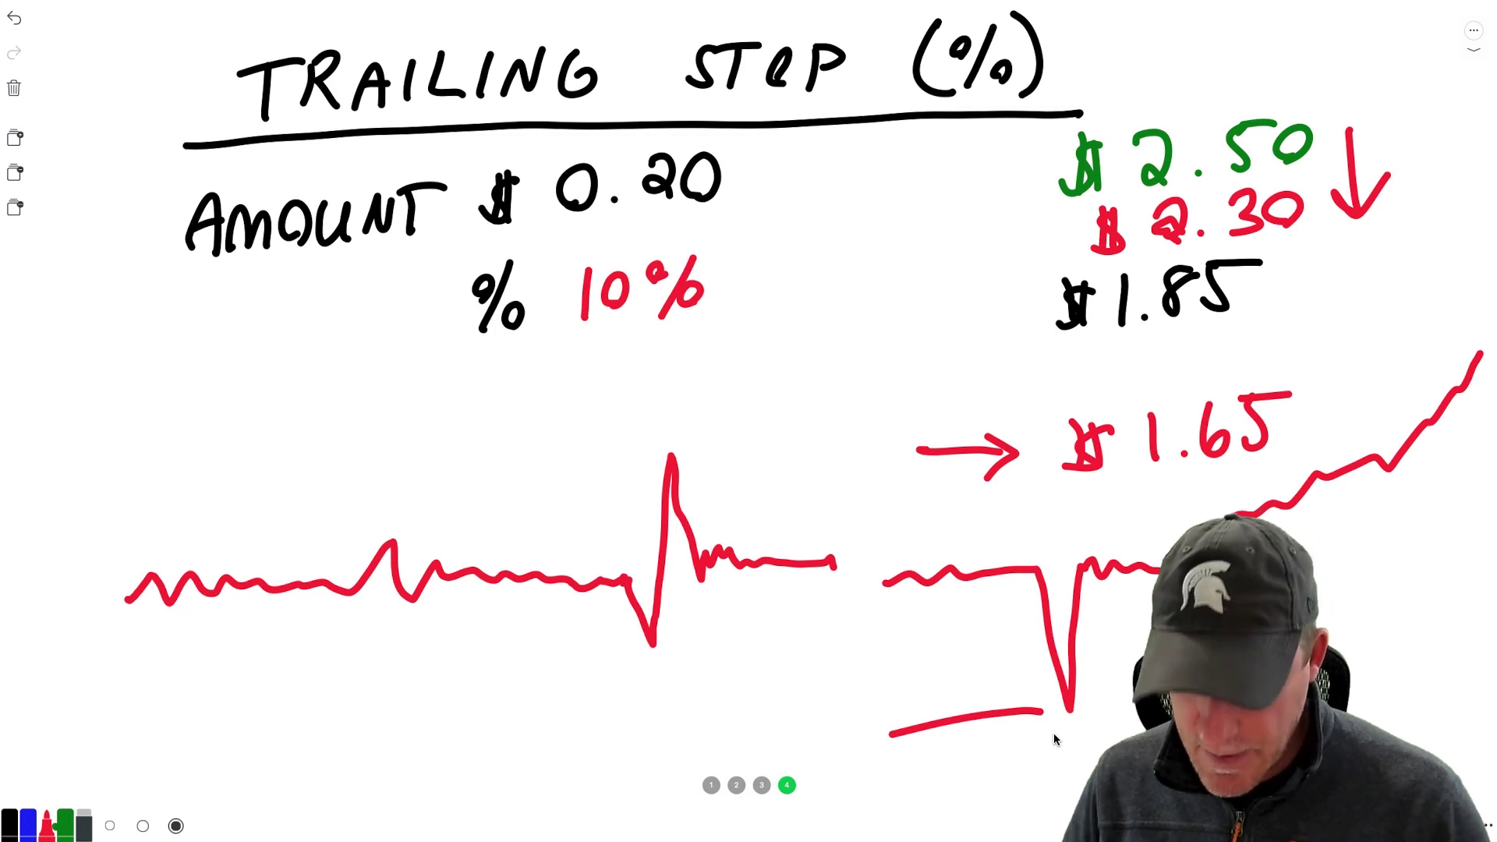
Switch to TradeStation in Chrome and change the GILD call's order type to Stop Market.
mouse_move(647, 818)
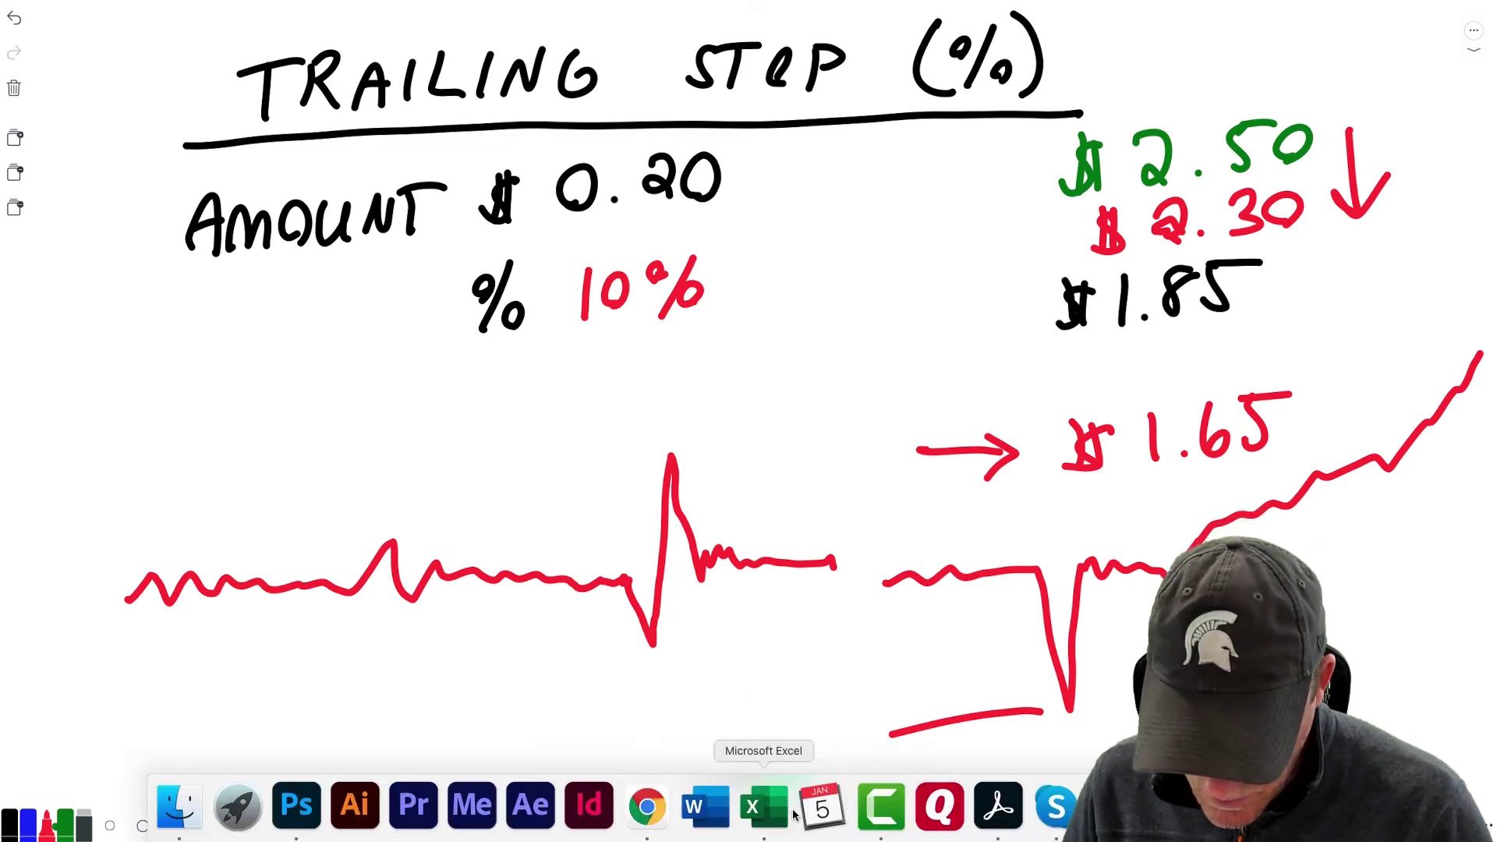
click(647, 808)
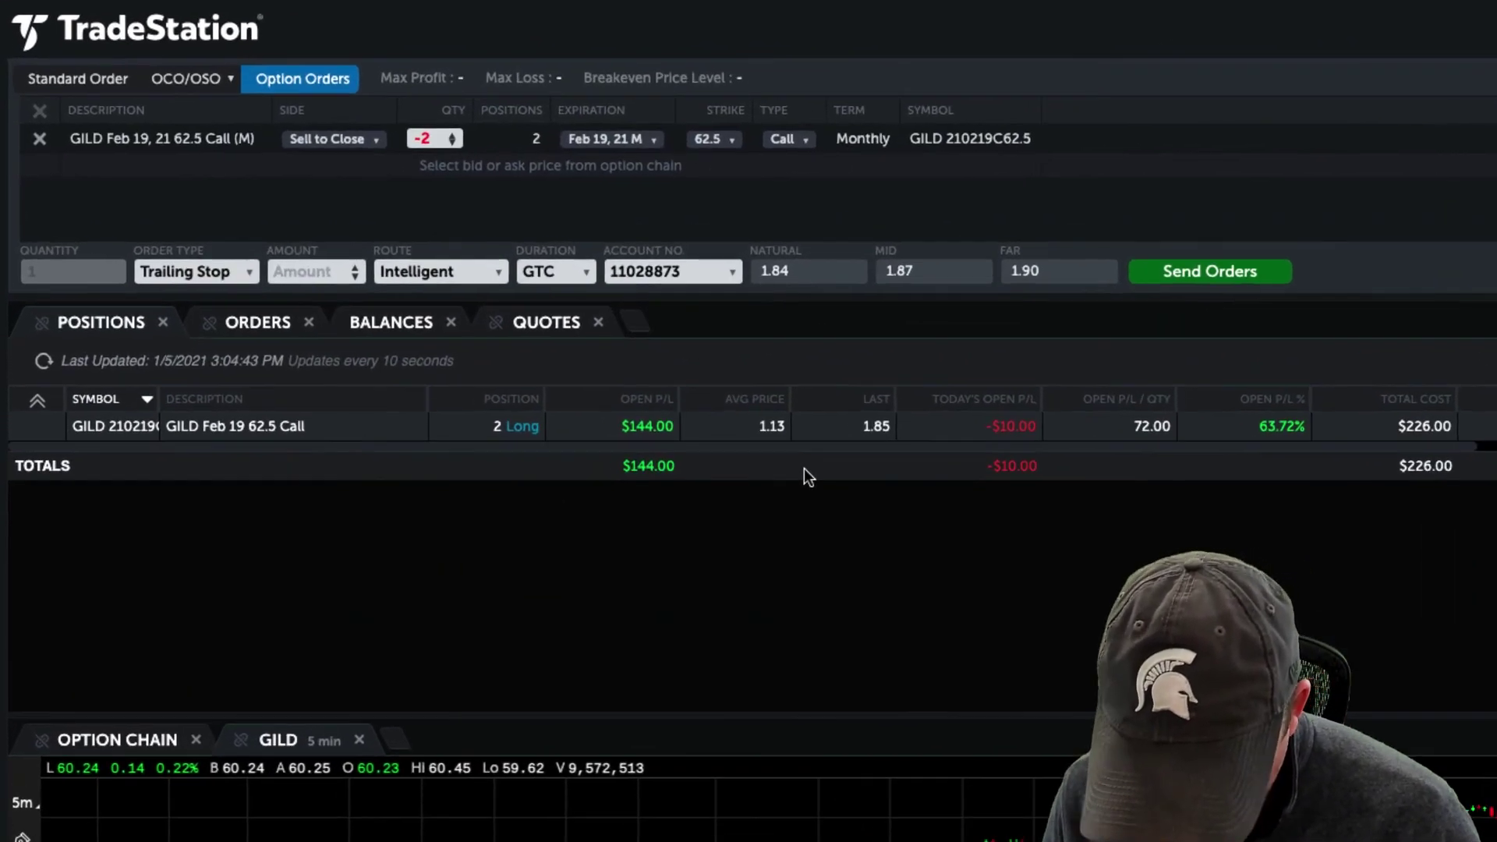
click(238, 280)
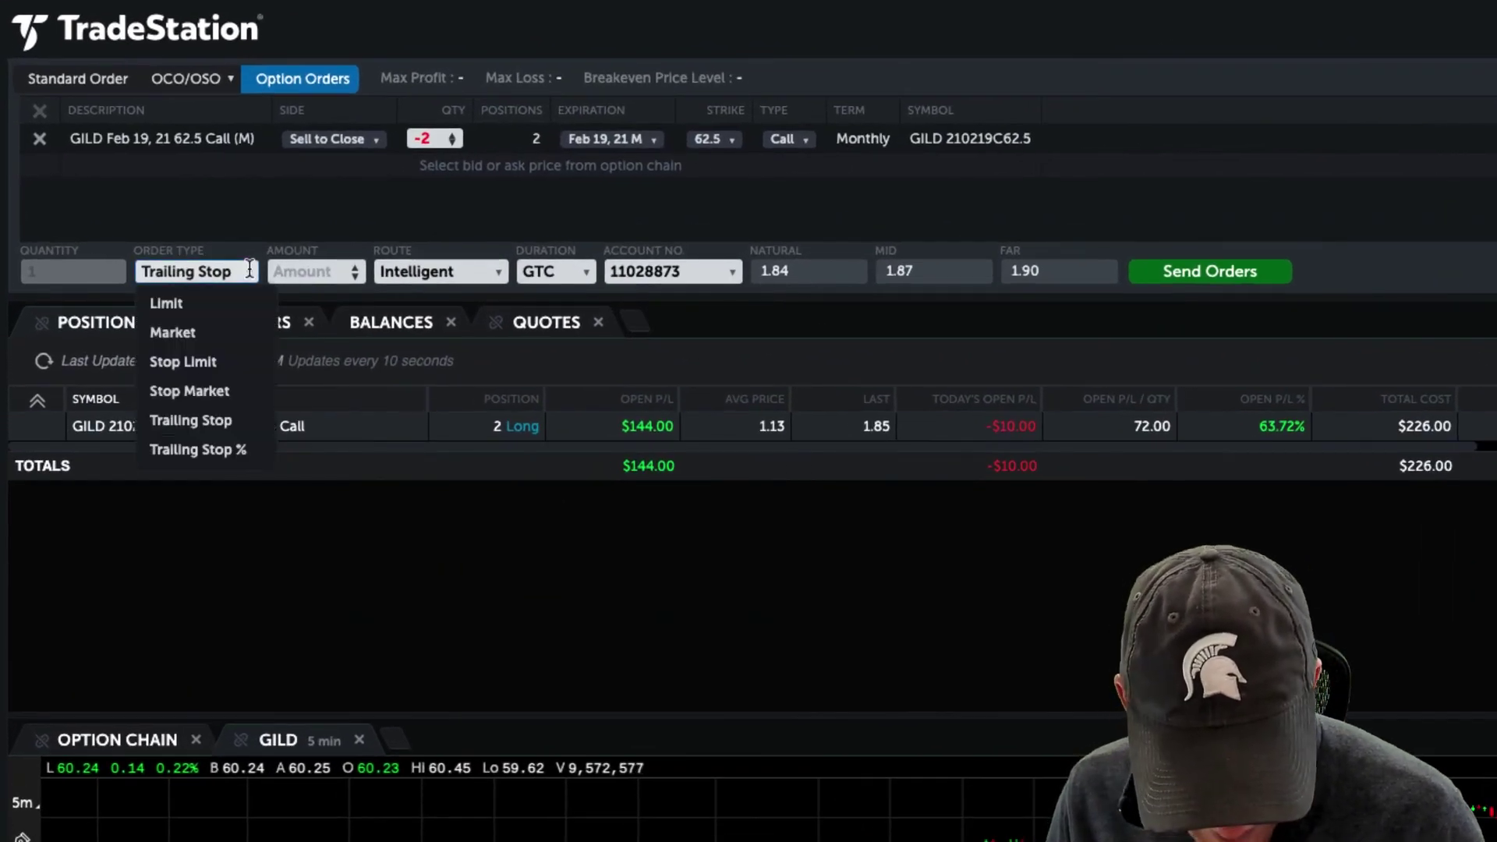
click(229, 399)
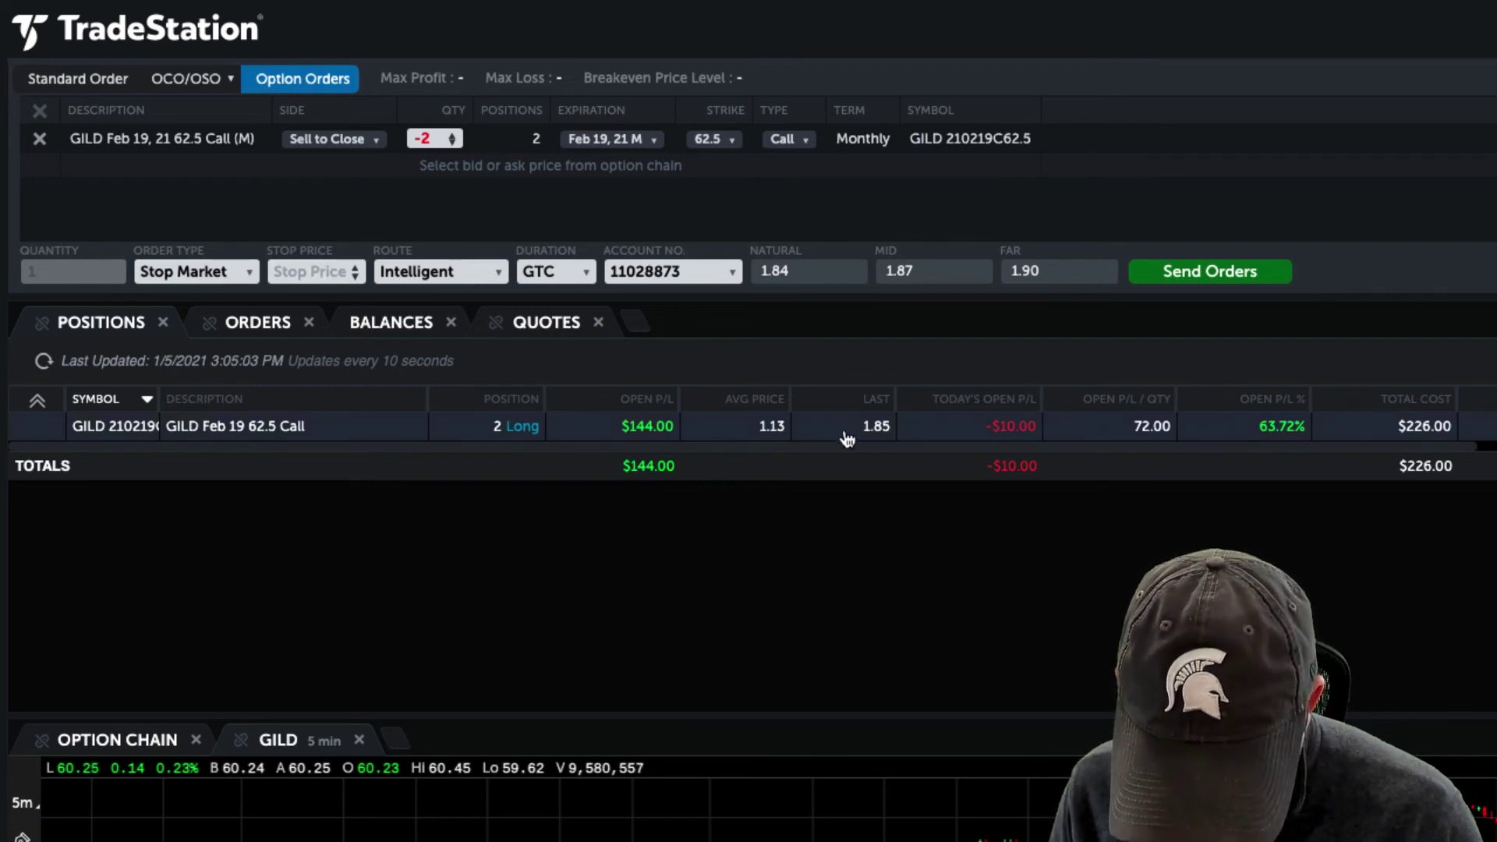
Set the stop price of the GILD call's Stop Market order to 1.75.
click(313, 271)
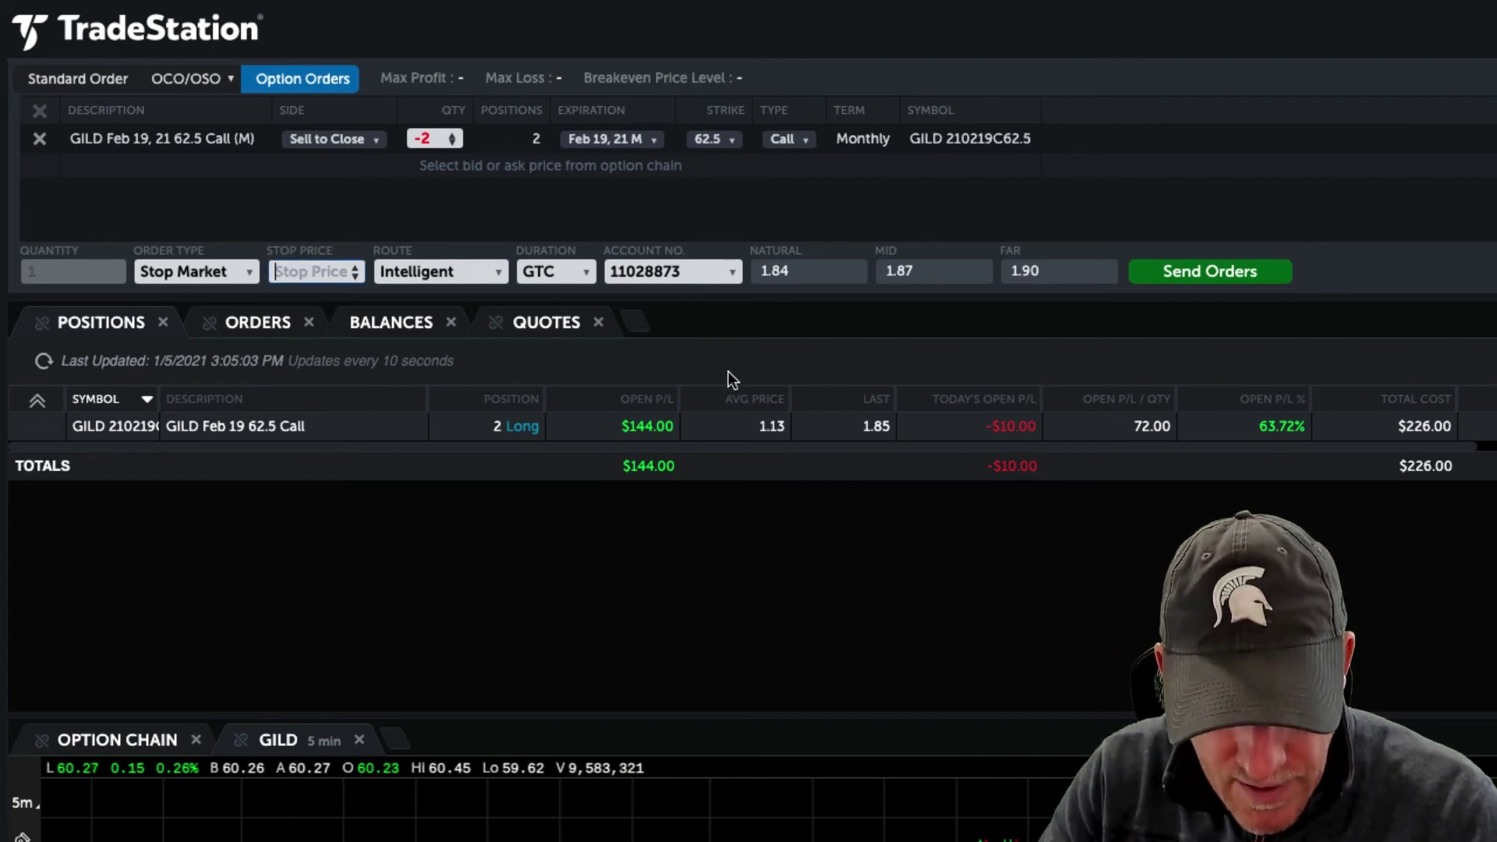
text(1)
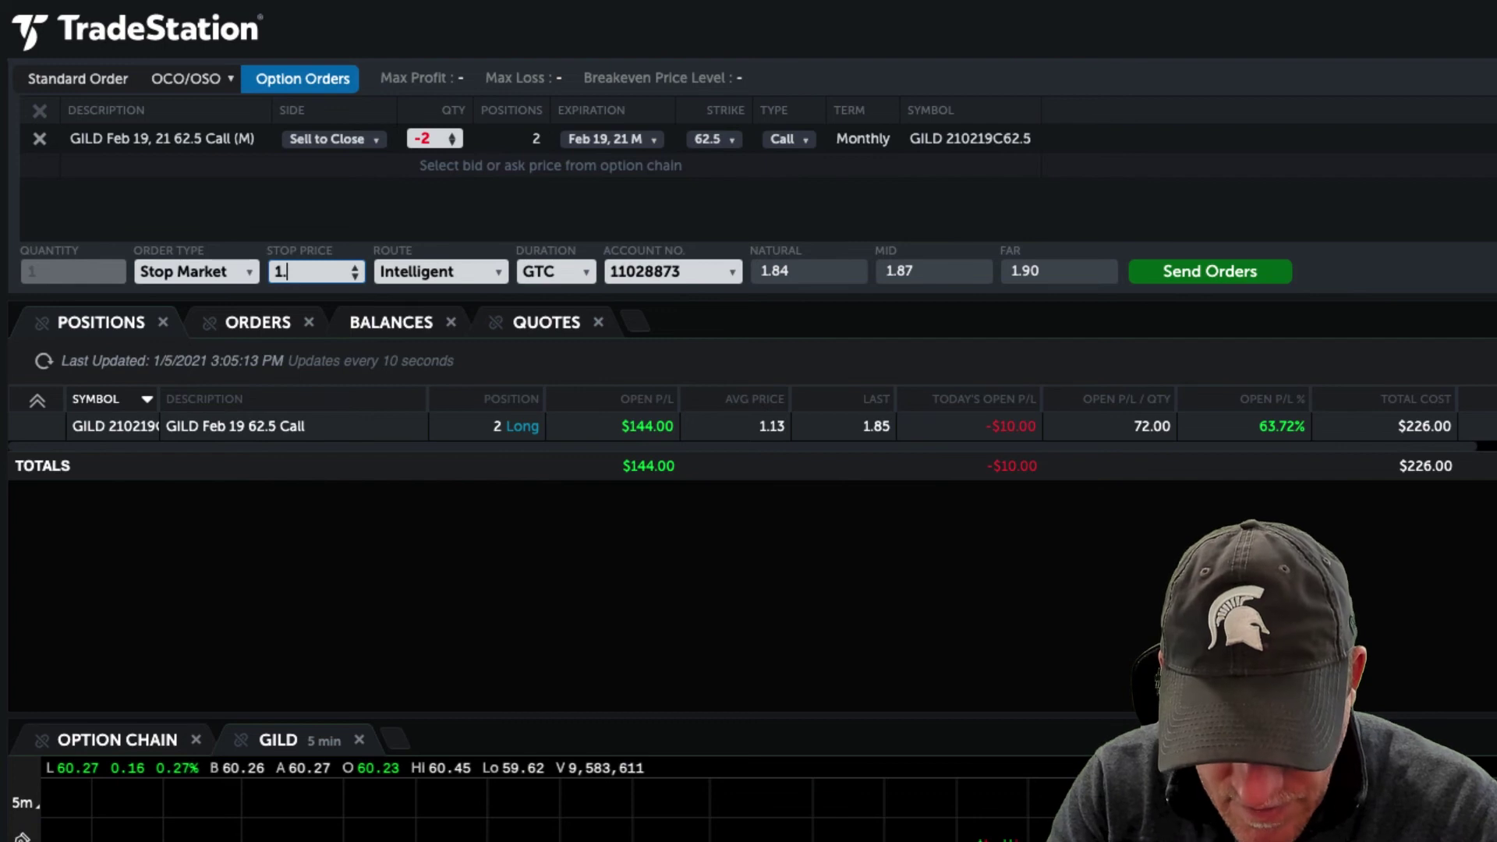
text(.75)
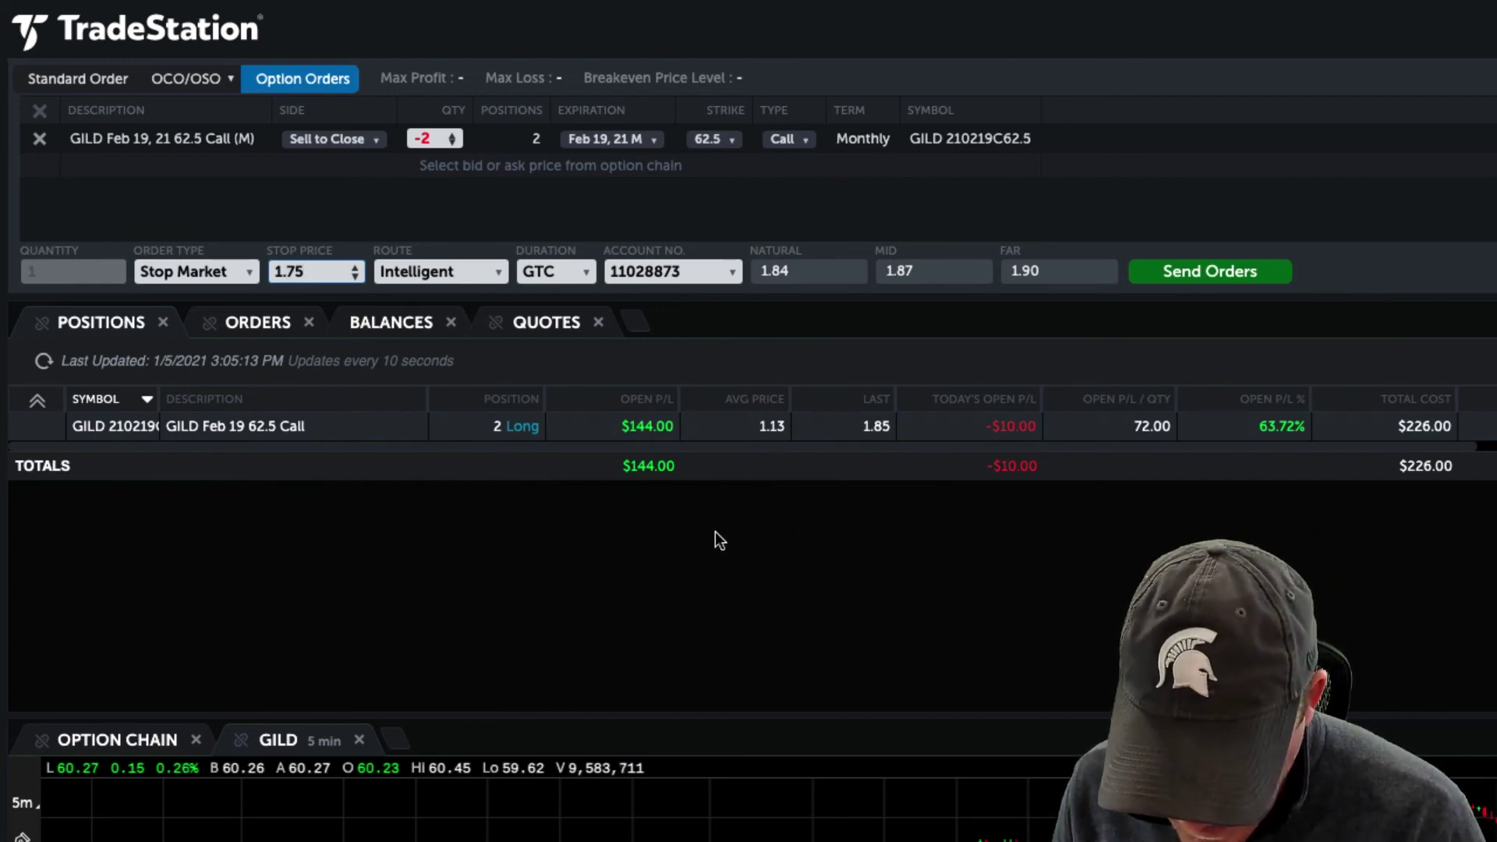
click(542, 536)
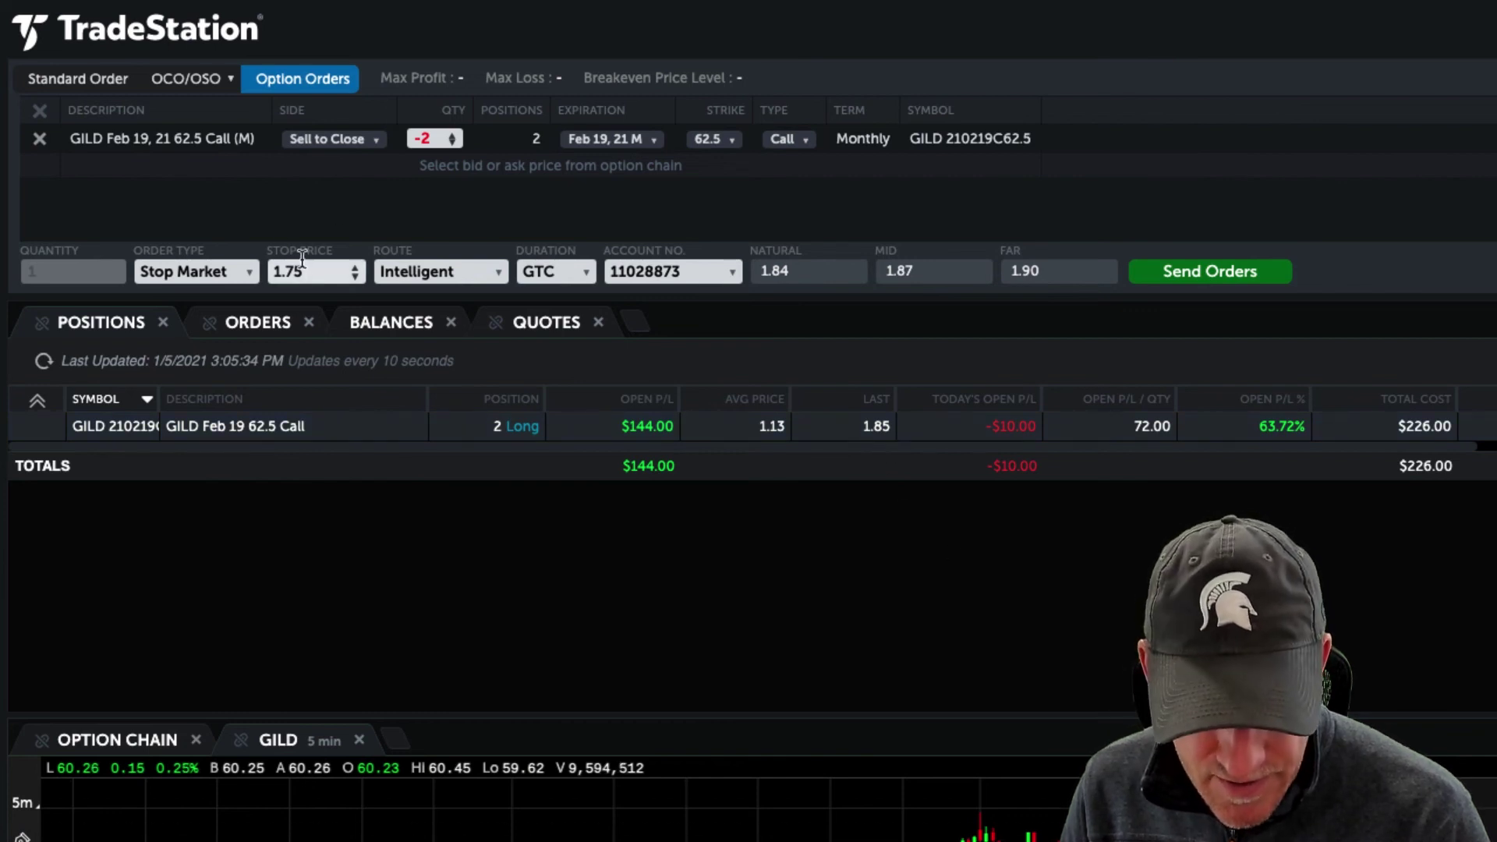
Set the stop price to 1.80 and submit the sell-to-close Stop Market order for the two GILD Feb 19 62.5 calls.
drag(287, 270, 321, 275)
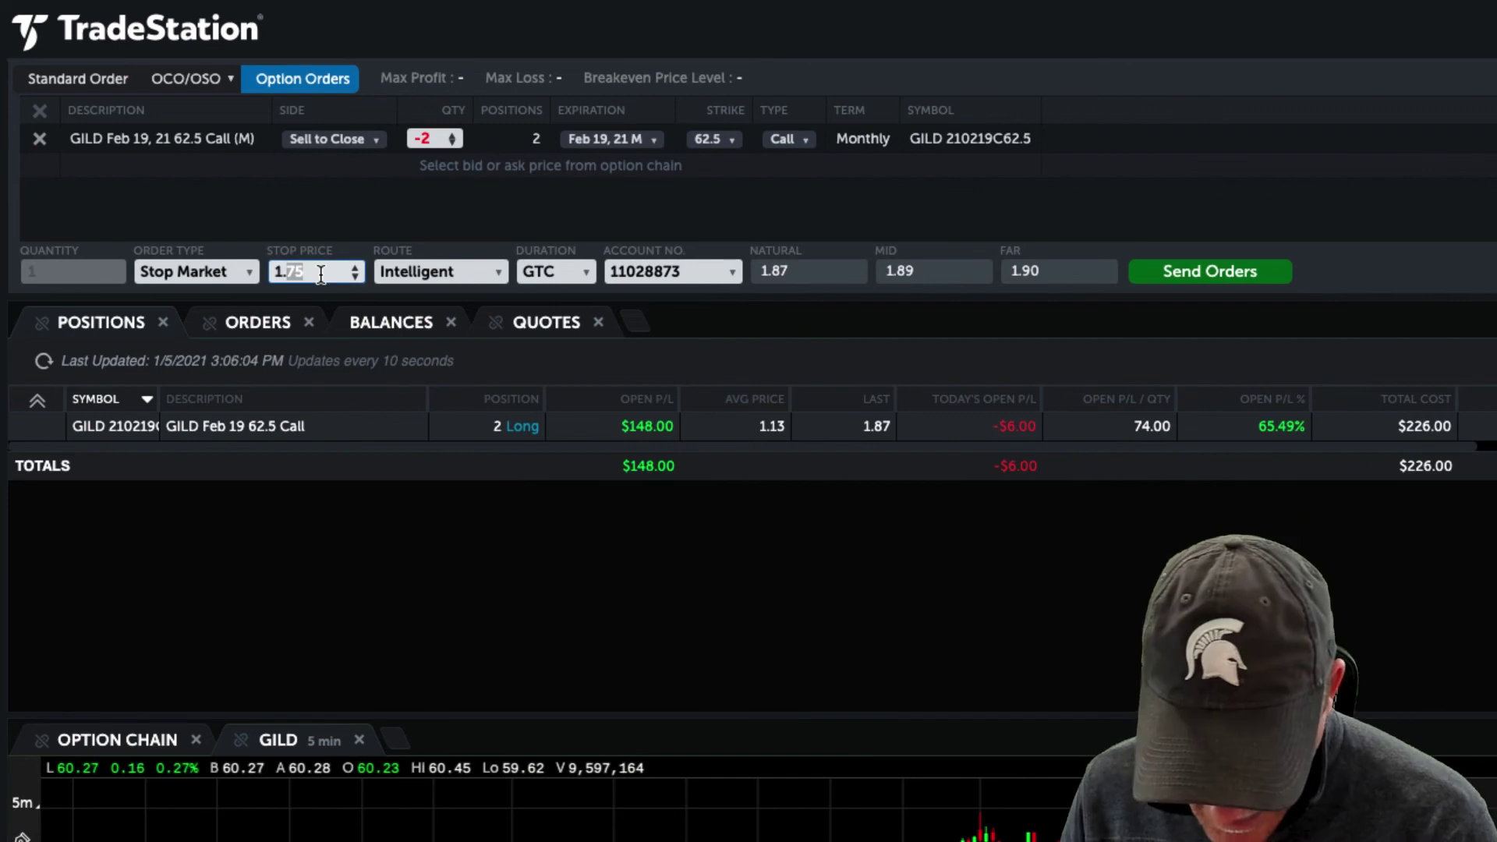
text(80)
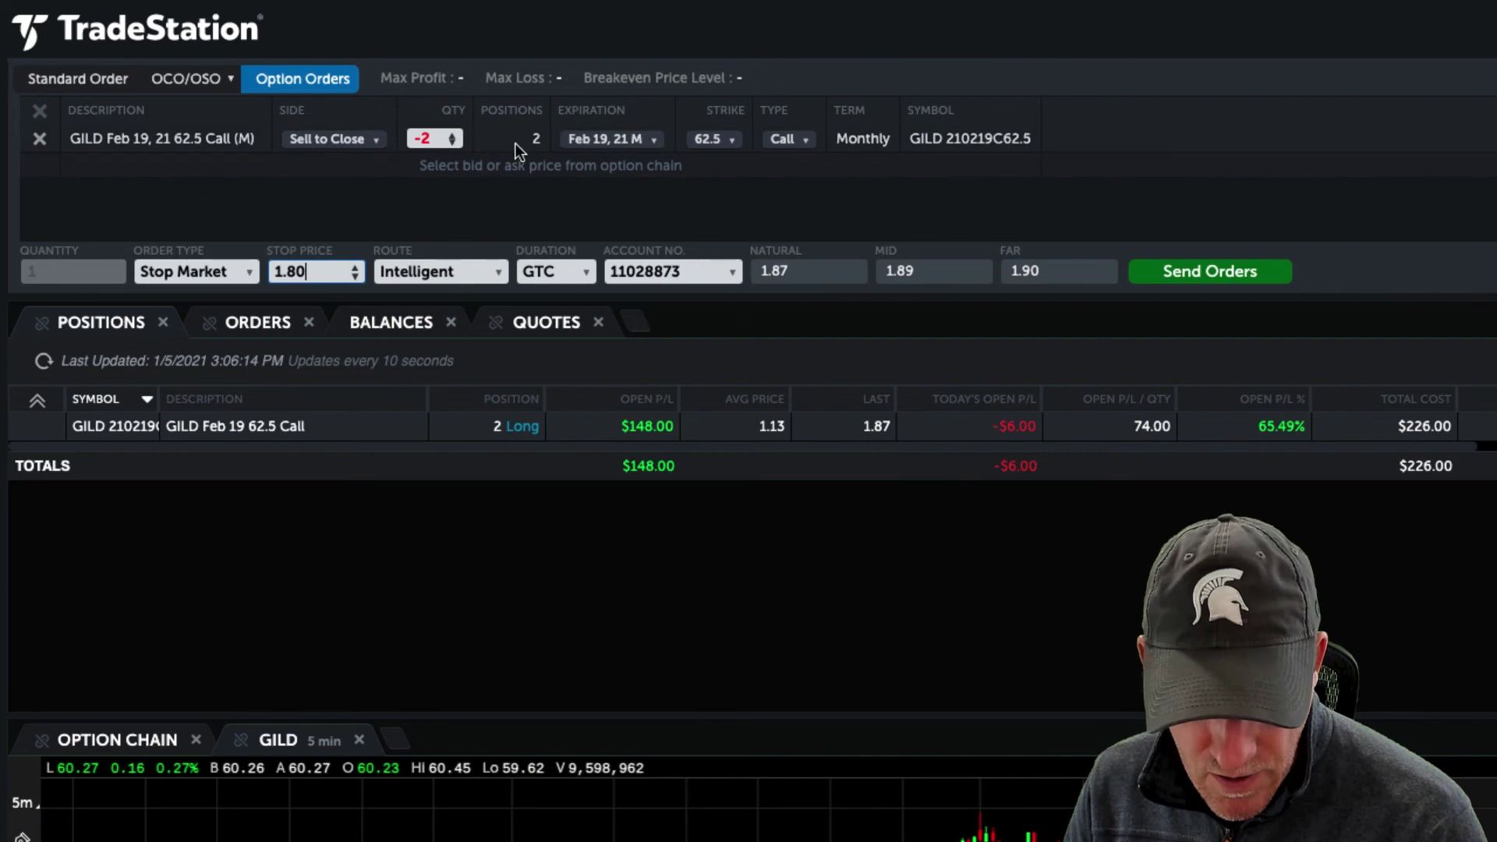
click(1214, 273)
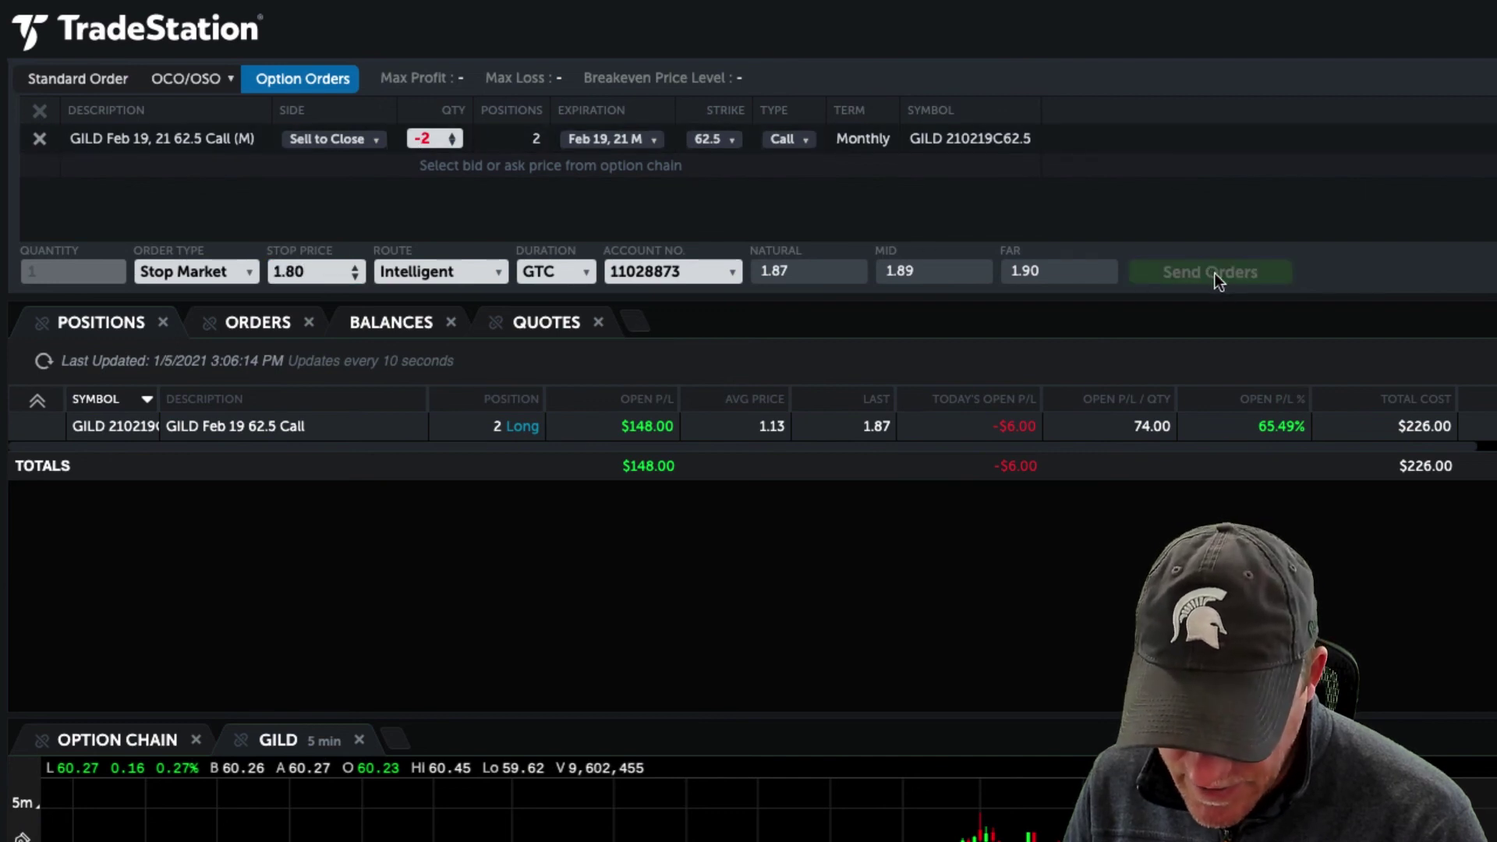
click(1325, 776)
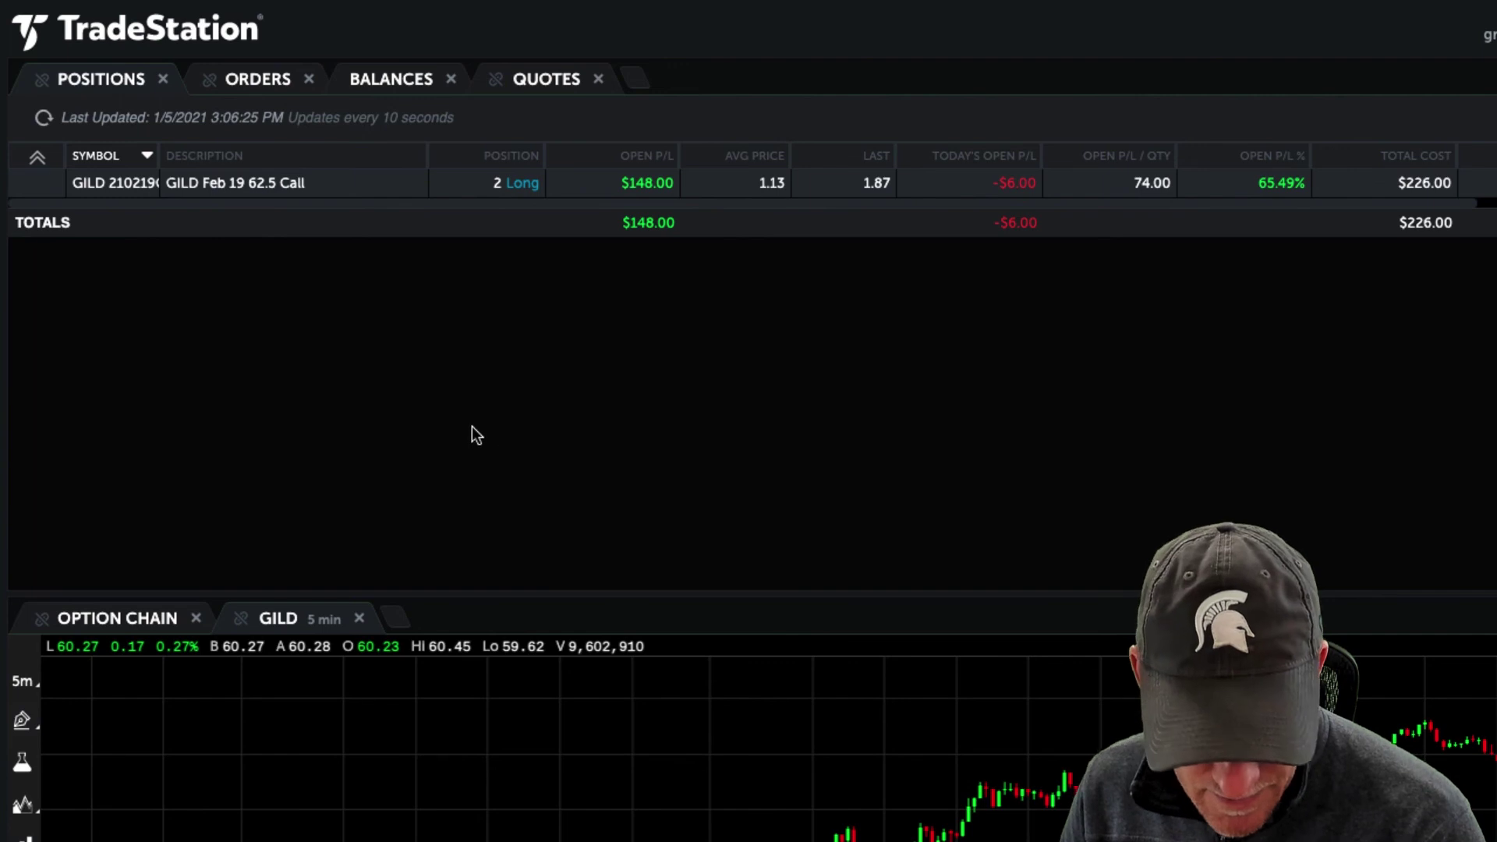
Check the submitted GILD stop order's status and stop price in today's orders against the open GILD call position.
click(258, 81)
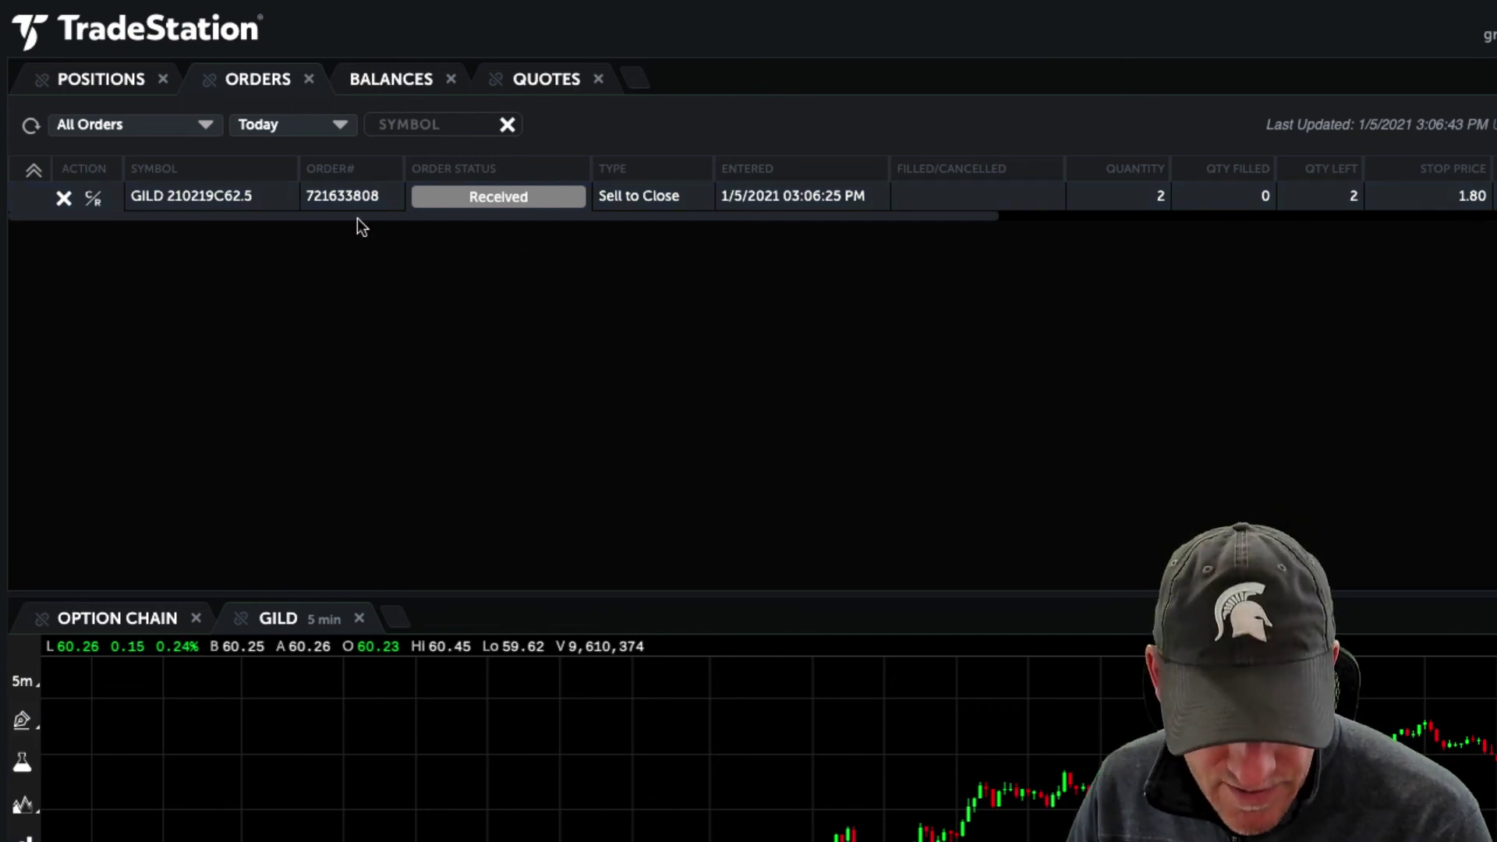
click(117, 78)
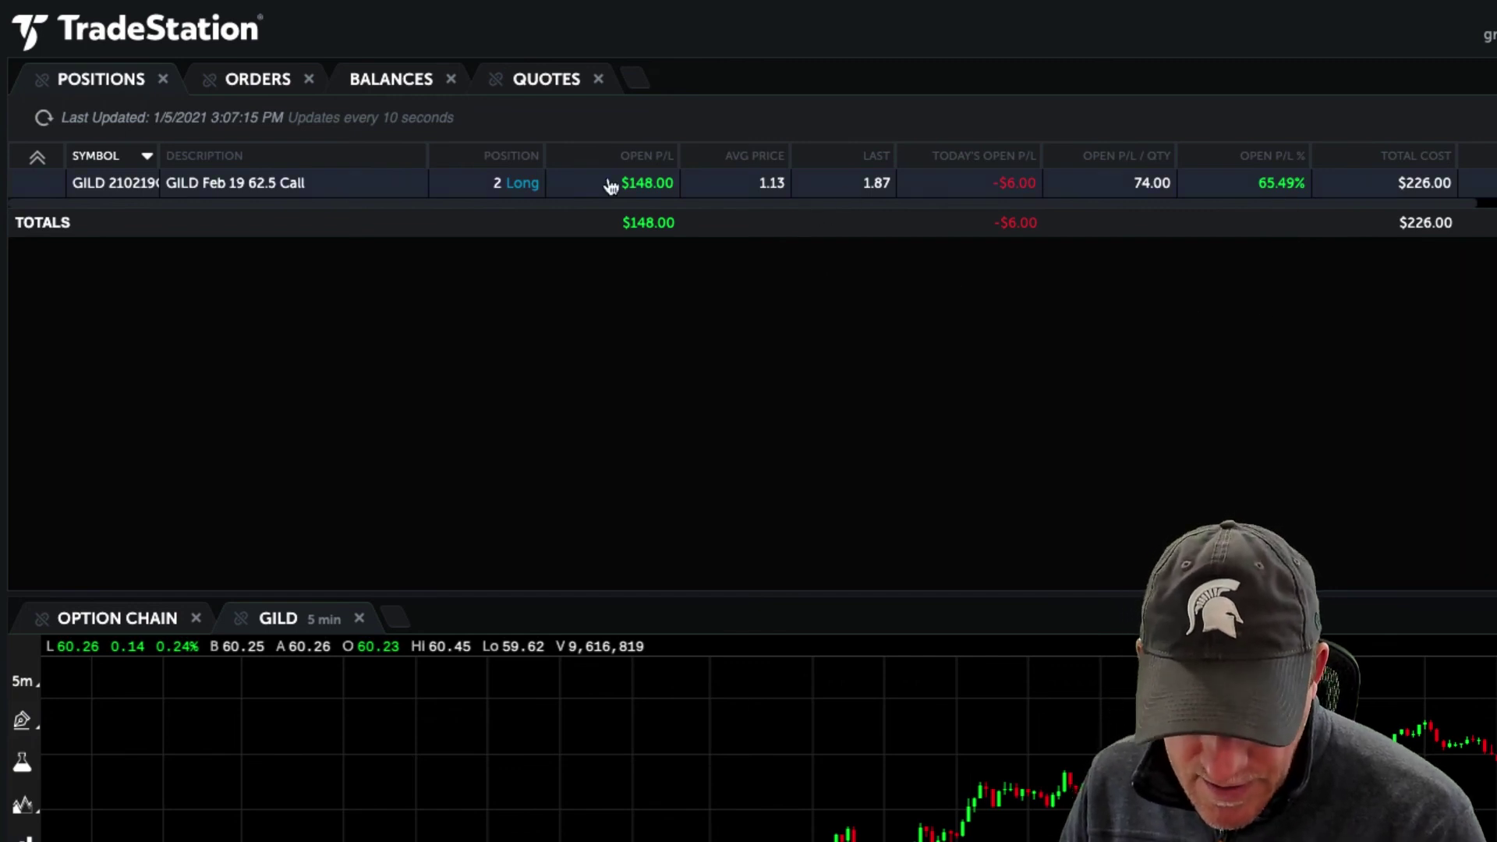
click(259, 81)
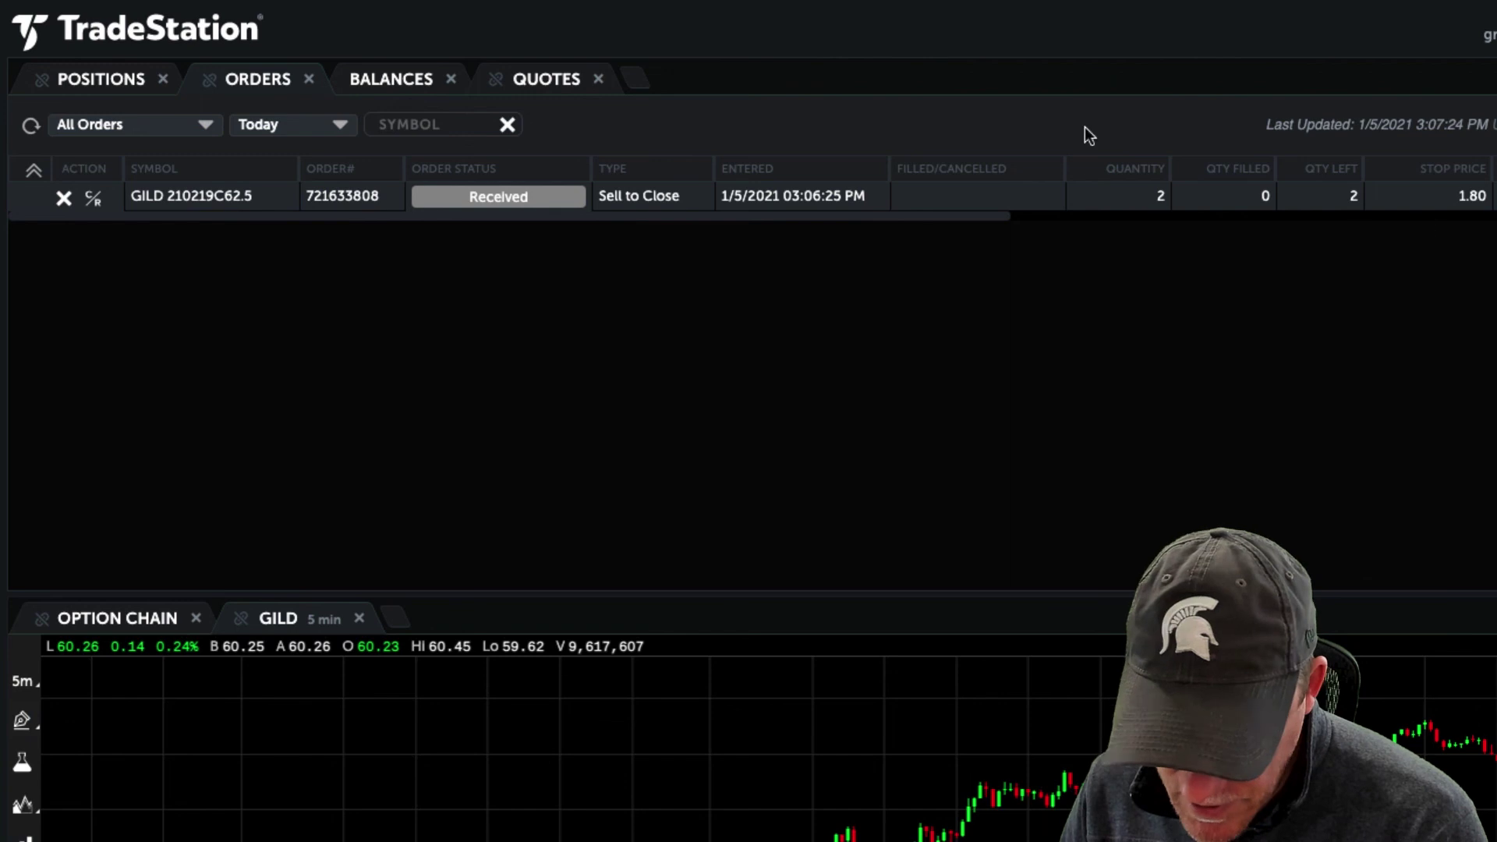
click(102, 78)
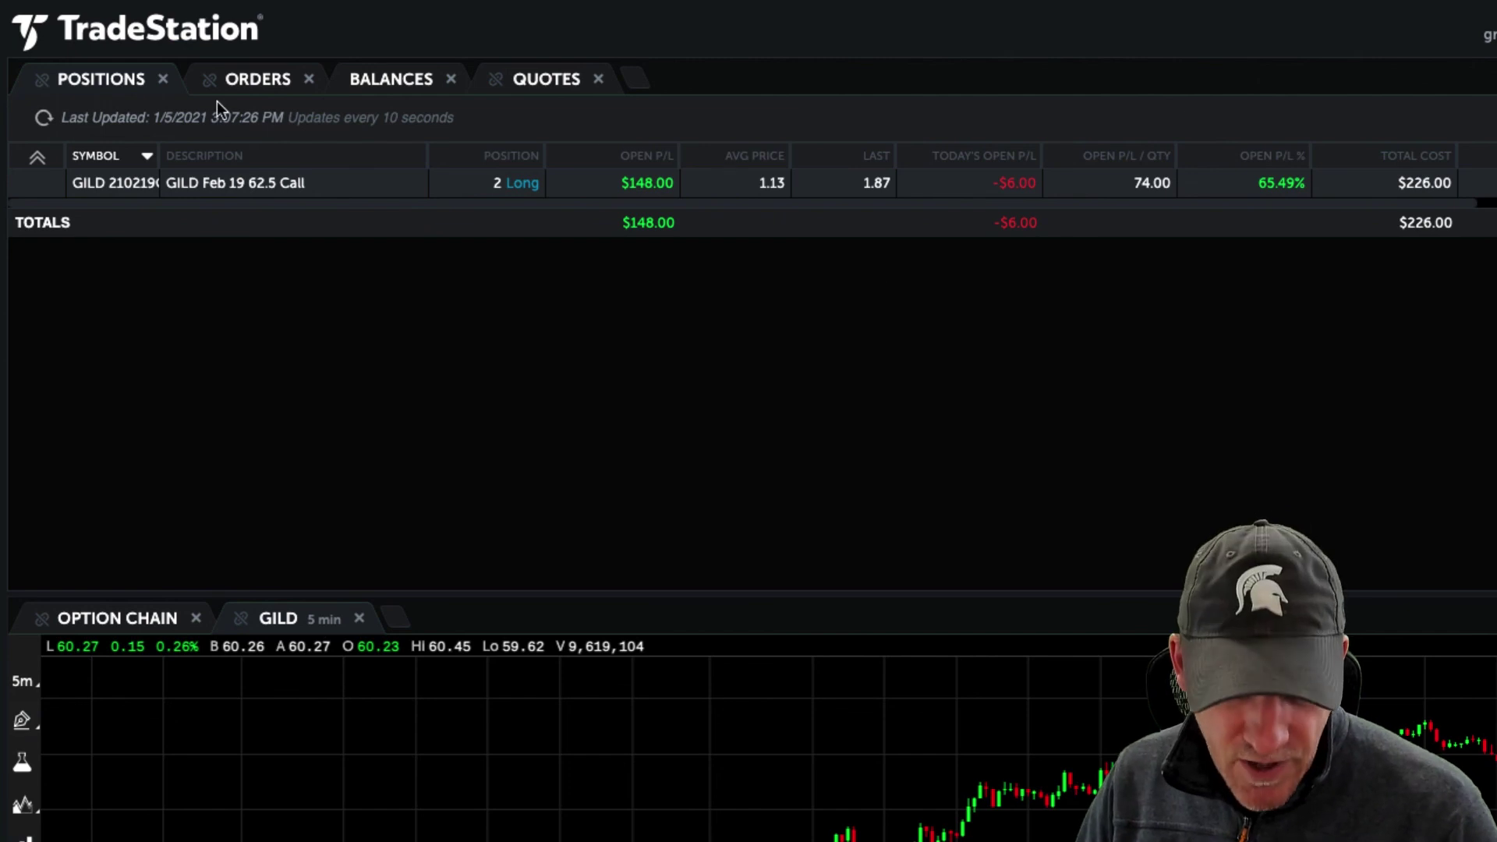
click(243, 81)
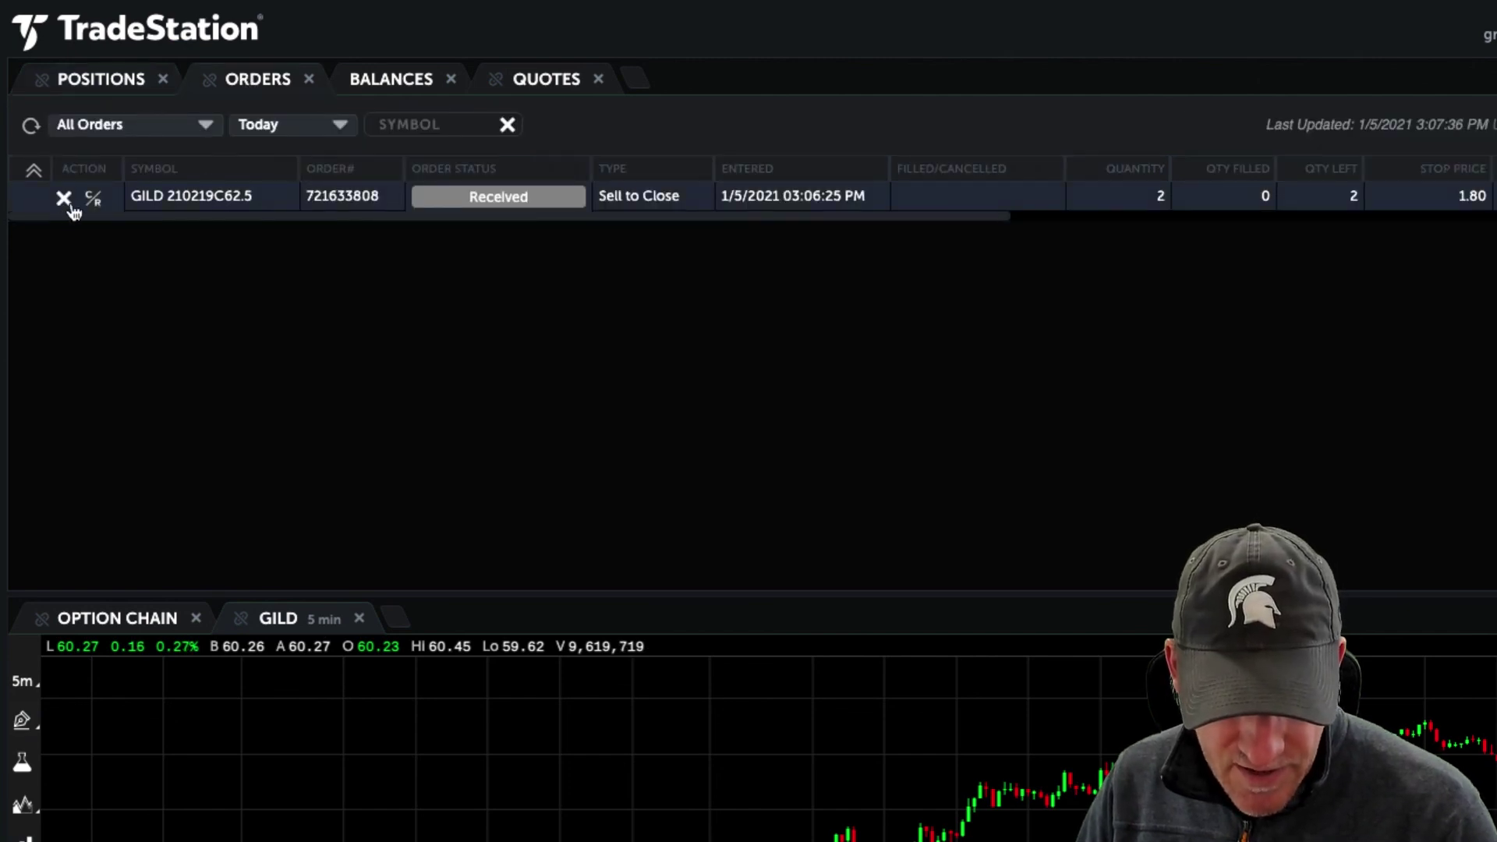
click(93, 82)
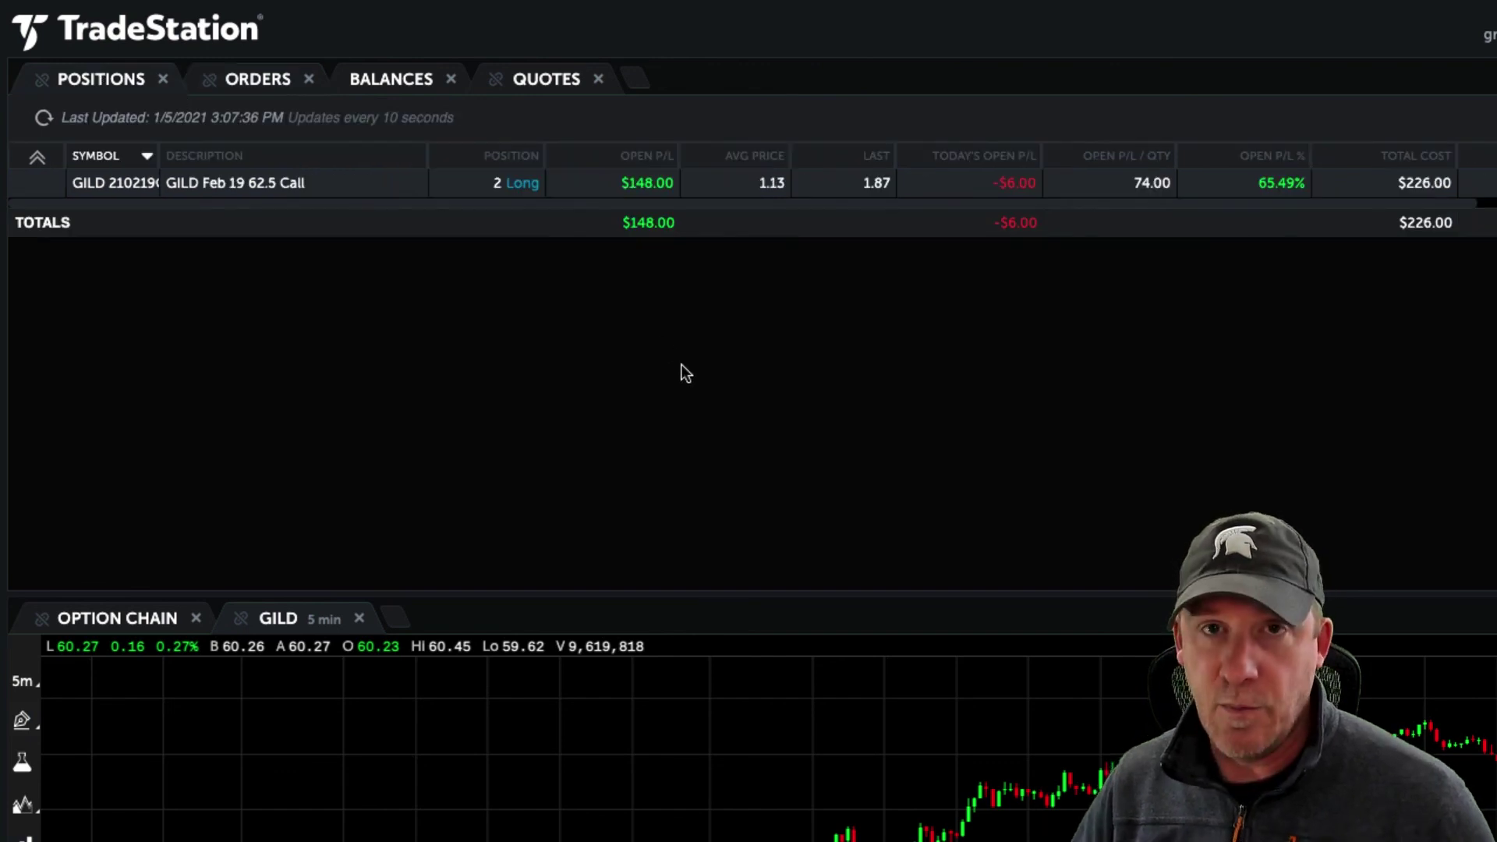